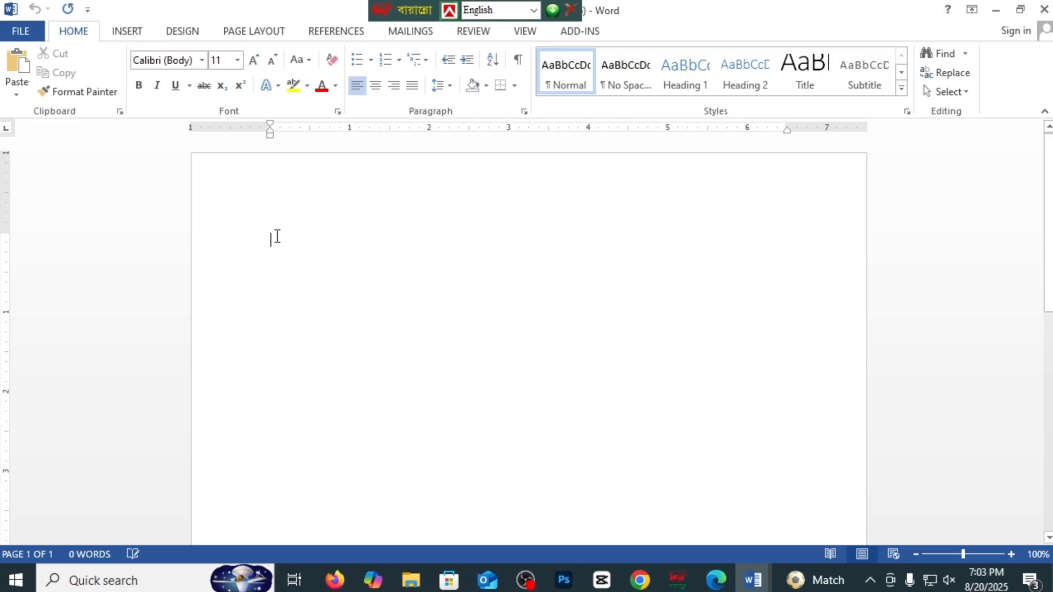
# - Generate five sample paragraphs with =rand() and enlarge the page view to 196%
pyautogui.write('=')
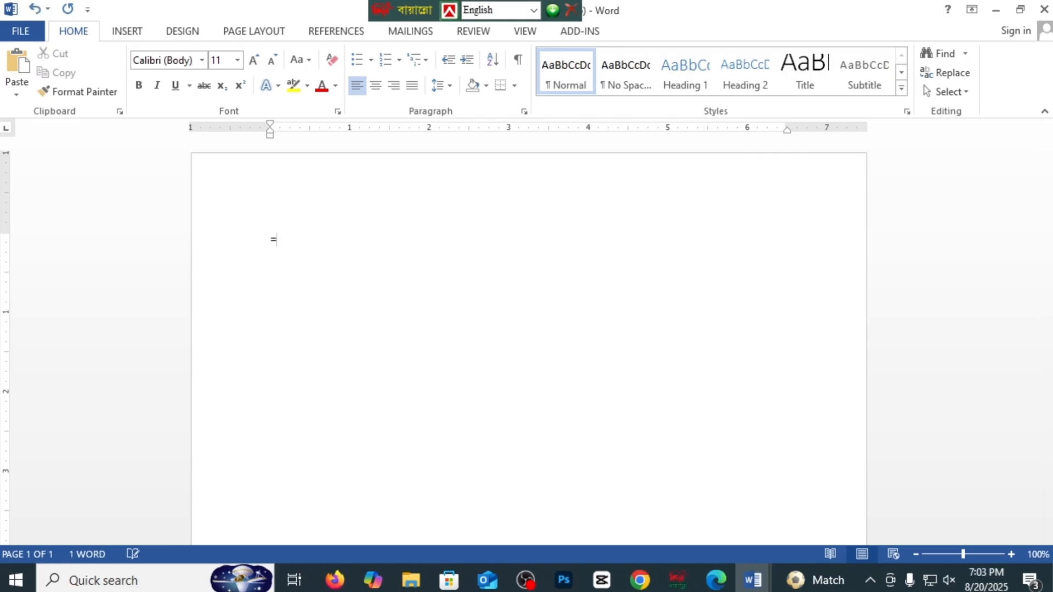
pyautogui.write('rand()')
pyautogui.press('Return')
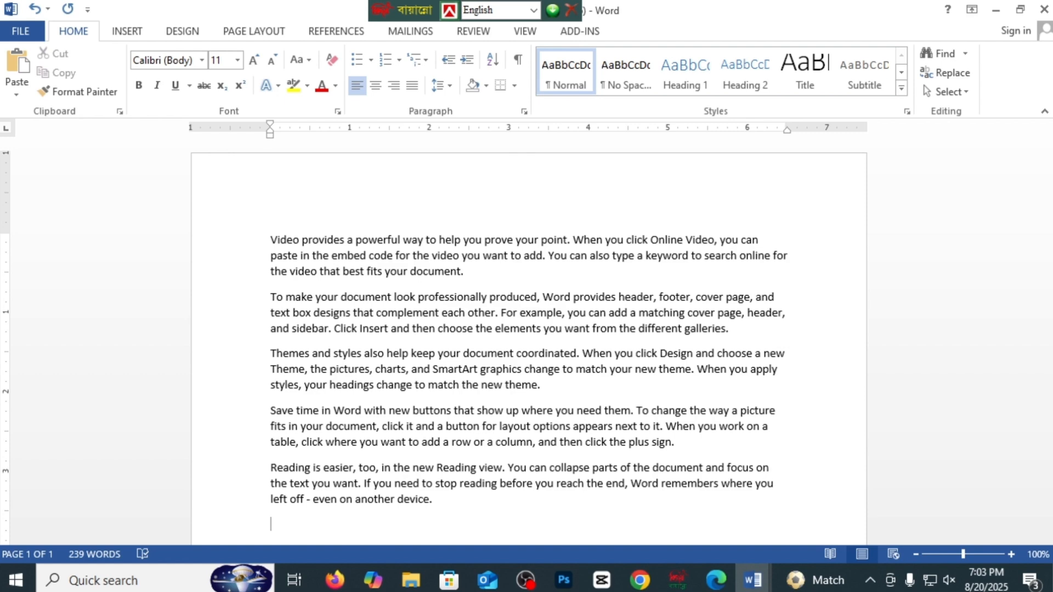
pyautogui.click(269, 245)
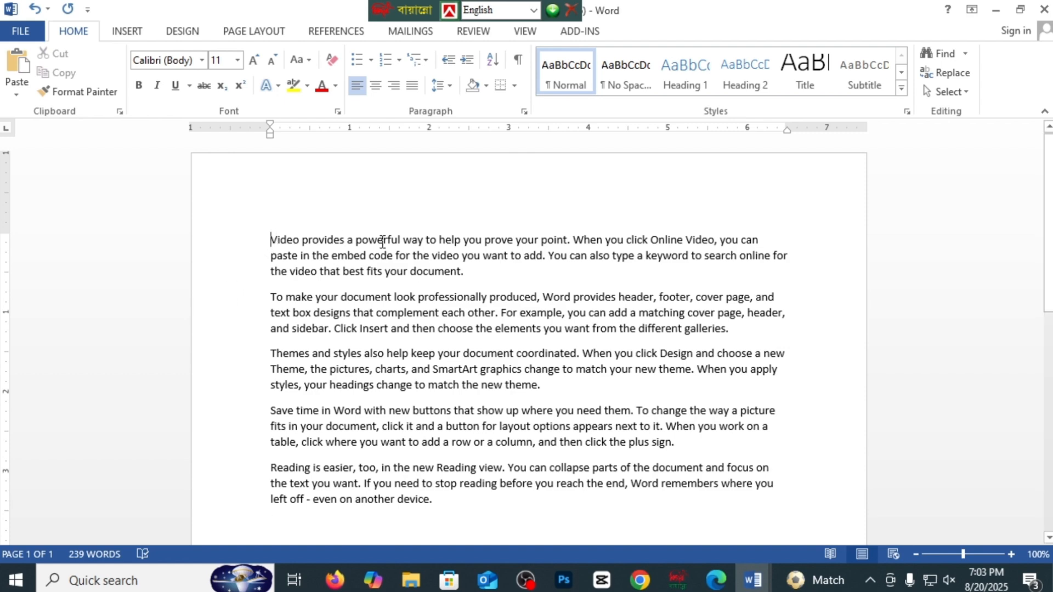
pyautogui.click(974, 555)
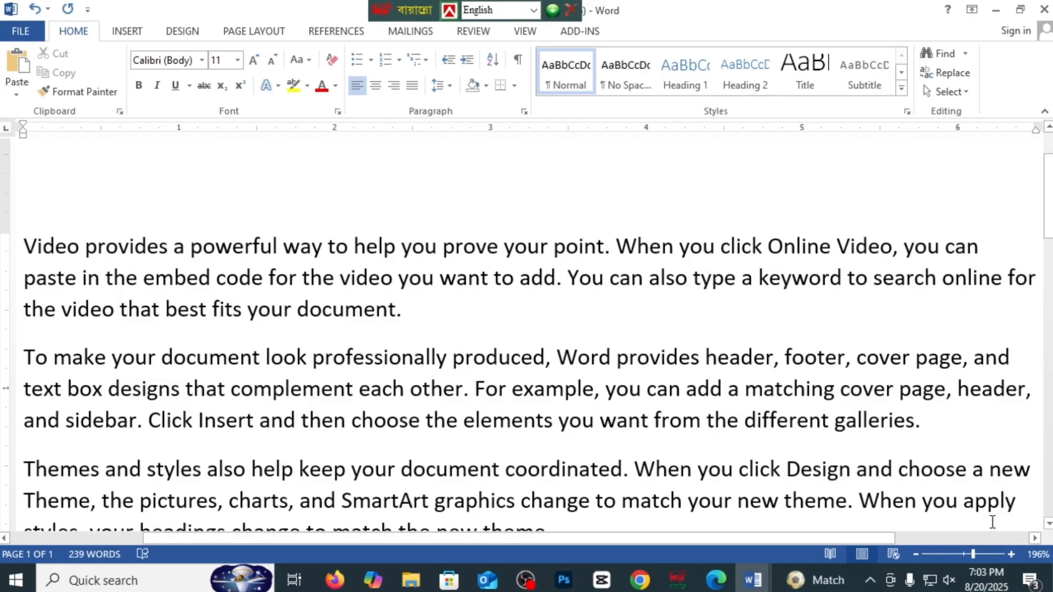
# - Set the zoom to 156% and practise selecting the opening paragraphs and the word Video
pyautogui.click(969, 553)
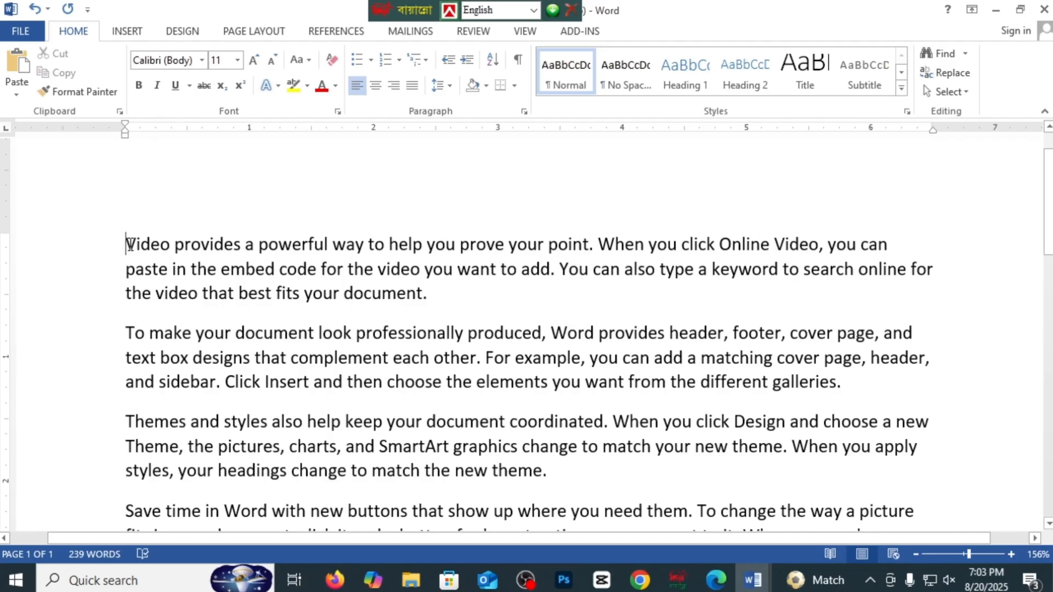
pyautogui.moveTo(129, 245); pyautogui.dragTo(846, 390)
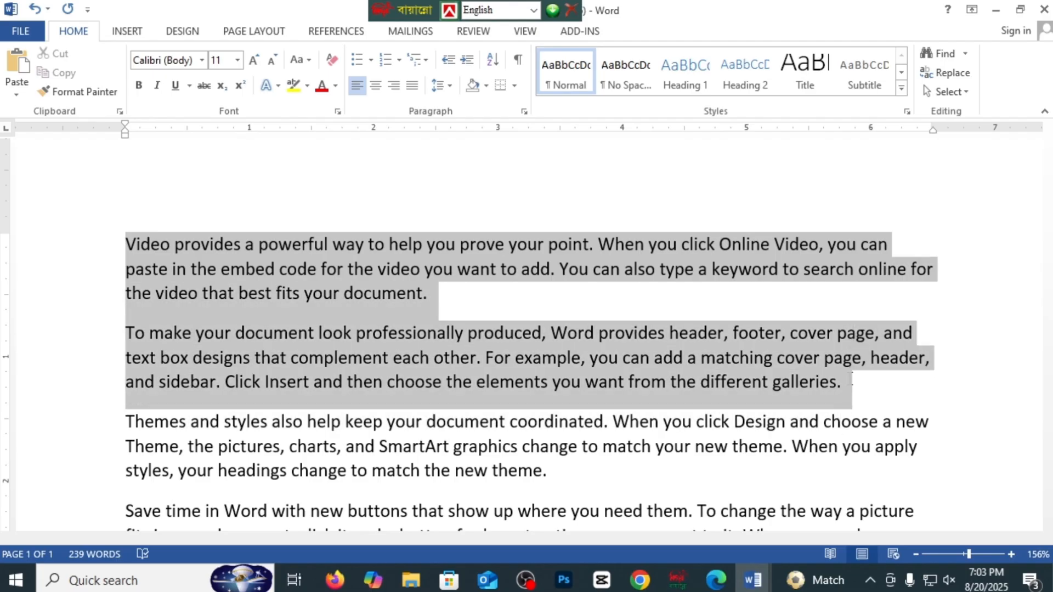
pyautogui.click(470, 306)
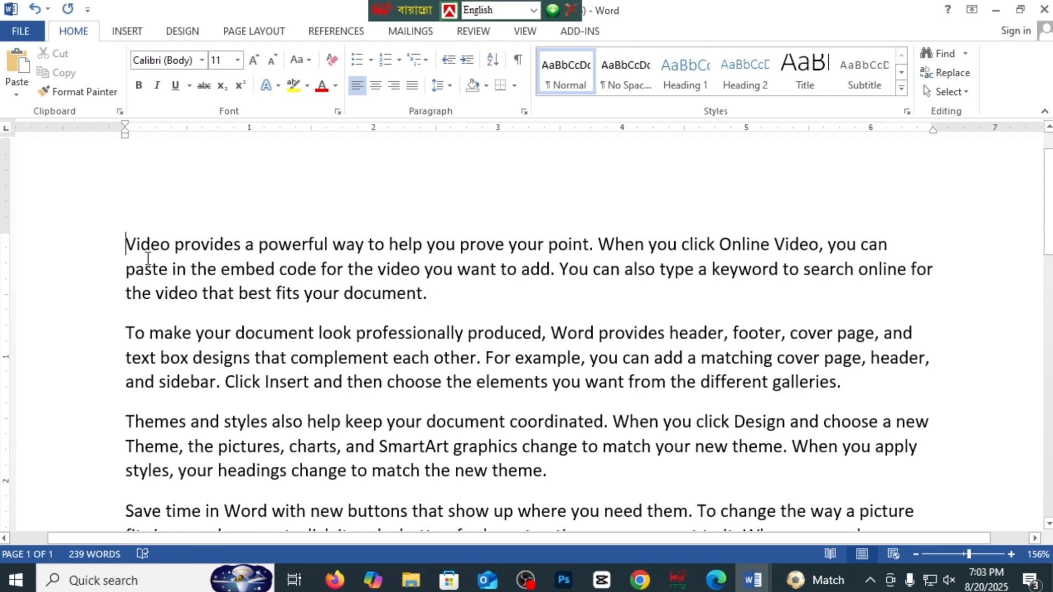
pyautogui.moveTo(126, 241)
pyautogui.mouseDown()
pyautogui.moveTo(752, 362)
pyautogui.moveTo(824, 402)
pyautogui.moveTo(721, 468)
pyautogui.moveTo(583, 470)
pyautogui.moveTo(592, 480)
pyautogui.moveTo(578, 475)
pyautogui.moveTo(626, 362)
pyautogui.moveTo(578, 295)
pyautogui.moveTo(475, 287)
pyautogui.moveTo(445, 296)
pyautogui.moveTo(122, 258)
pyautogui.moveTo(134, 245)
pyautogui.mouseUp()
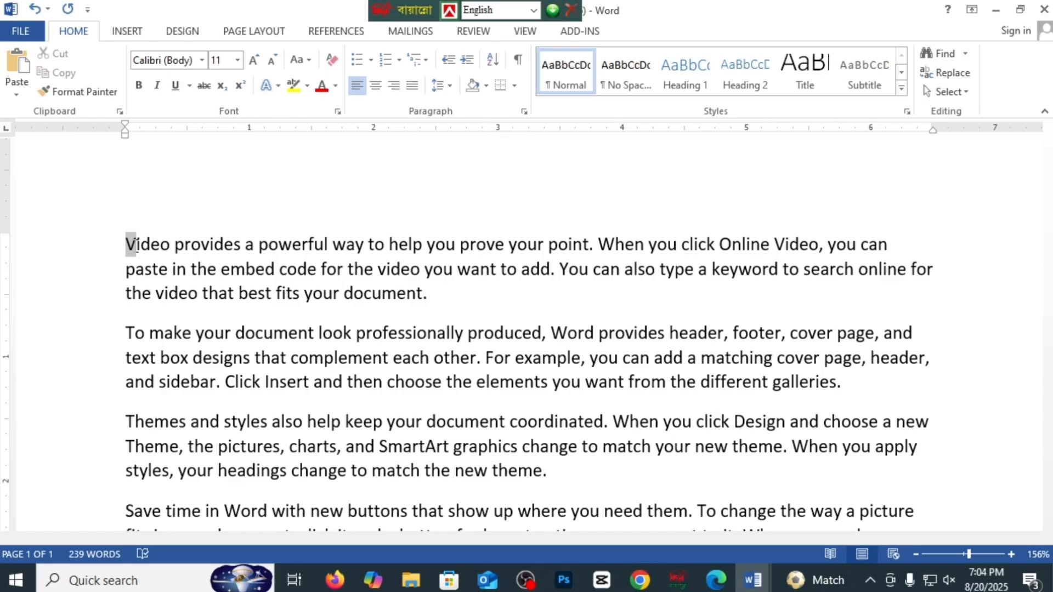
pyautogui.moveTo(134, 245); pyautogui.dragTo(172, 248)
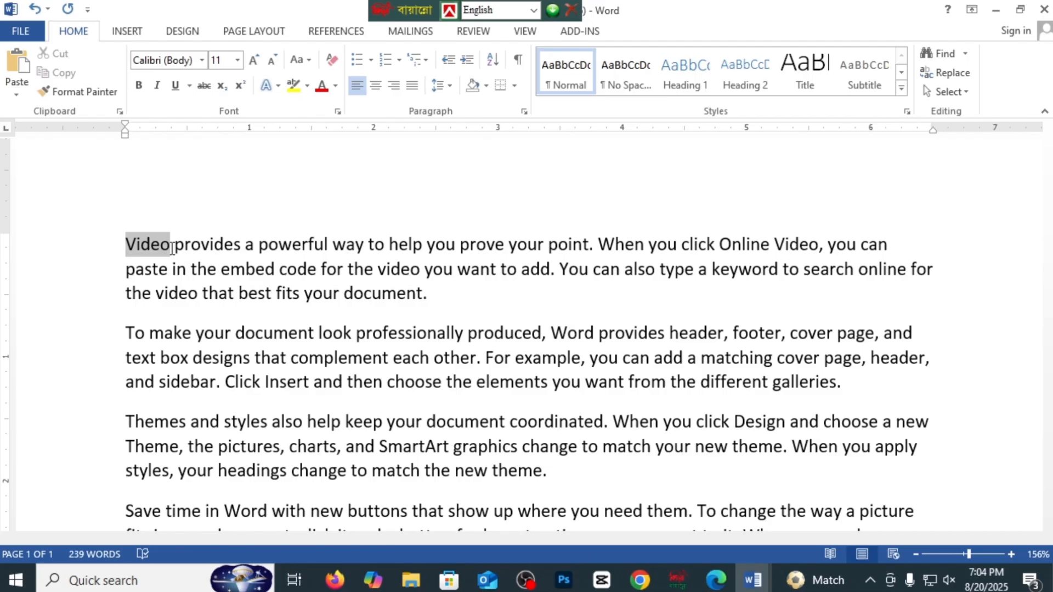
pyautogui.click(427, 293)
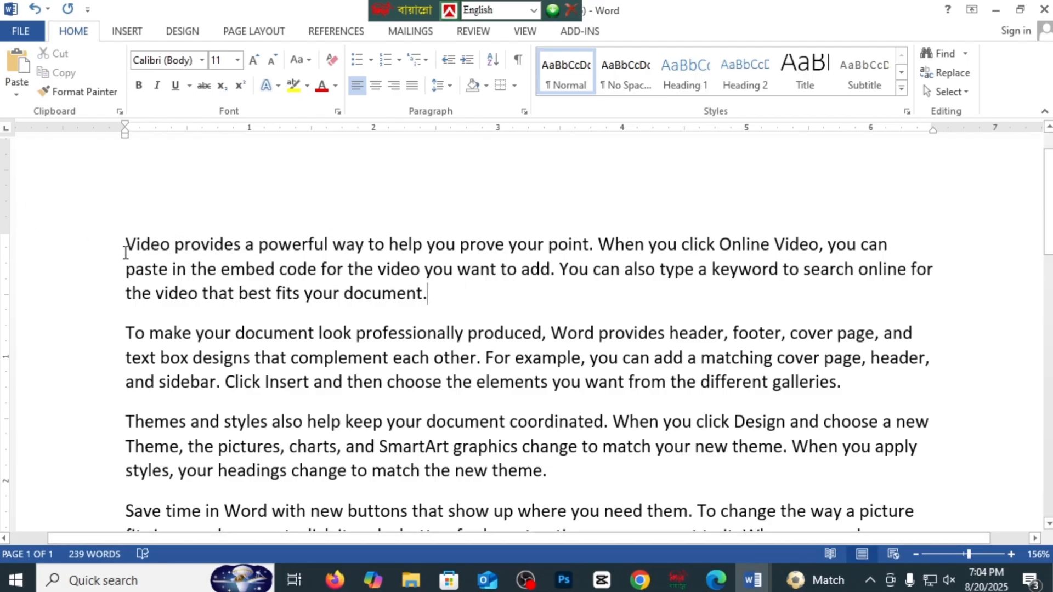
# - Select several paragraphs, then the first paragraph's text from "way" to its end
pyautogui.moveTo(124, 244); pyautogui.dragTo(517, 472)
pyautogui.click(321, 270)
pyautogui.moveTo(333, 244); pyautogui.dragTo(436, 323)
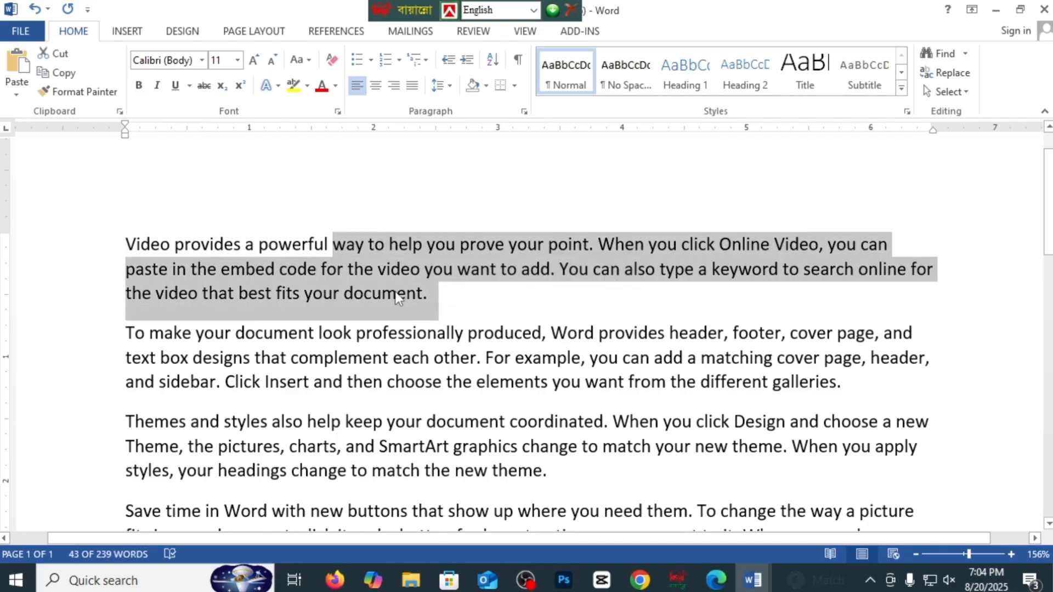
pyautogui.click(427, 293)
# - Scroll up to the top of the document above the sample paragraphs
pyautogui.scroll(1, 427, 294)
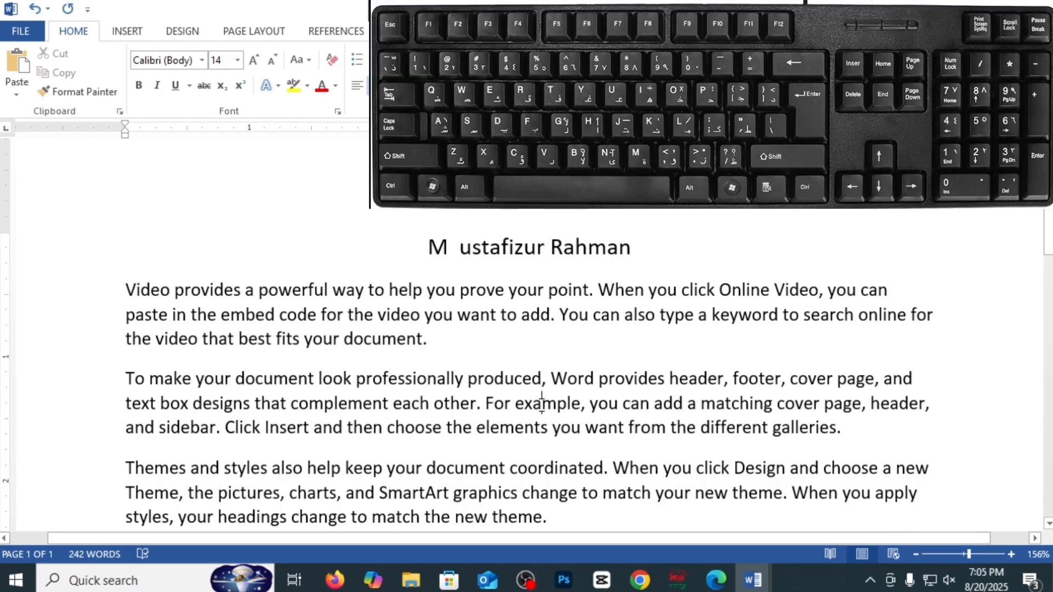
# - Undo the spaces in "example" and delete the stray space after the M in the title
pyautogui.click(541, 403)
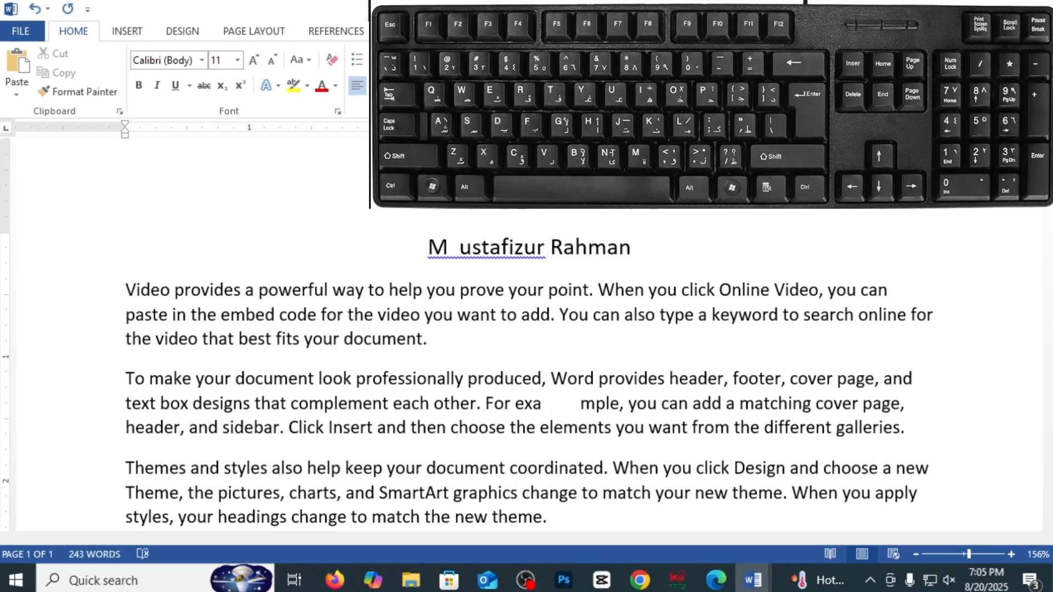
pyautogui.hotkey('ctrl', 'z')
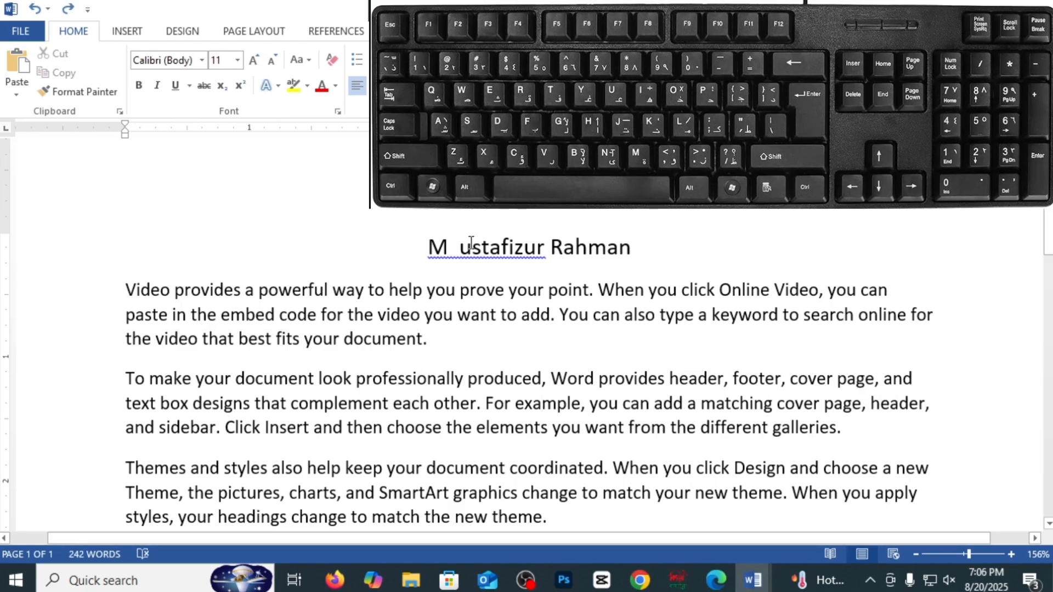
pyautogui.click(461, 248)
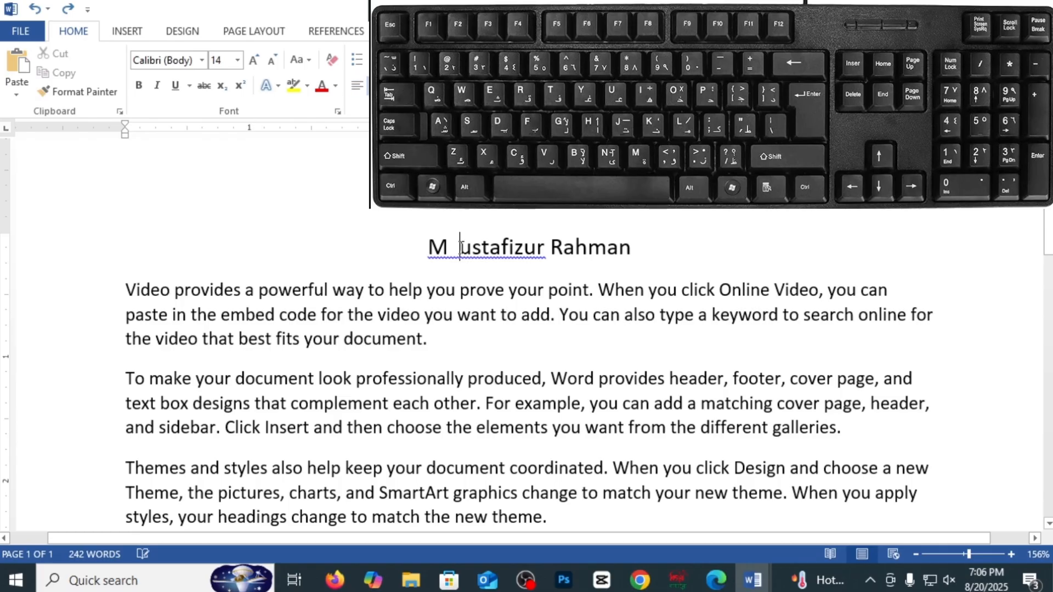
pyautogui.press('BackSpace')
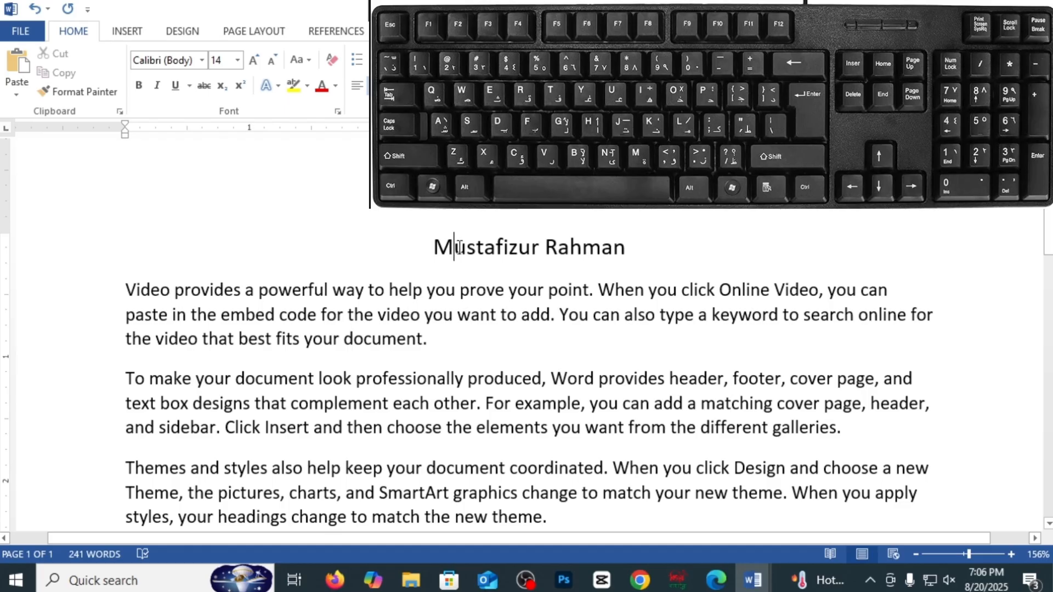
pyautogui.moveTo(454, 248); pyautogui.dragTo(496, 248)
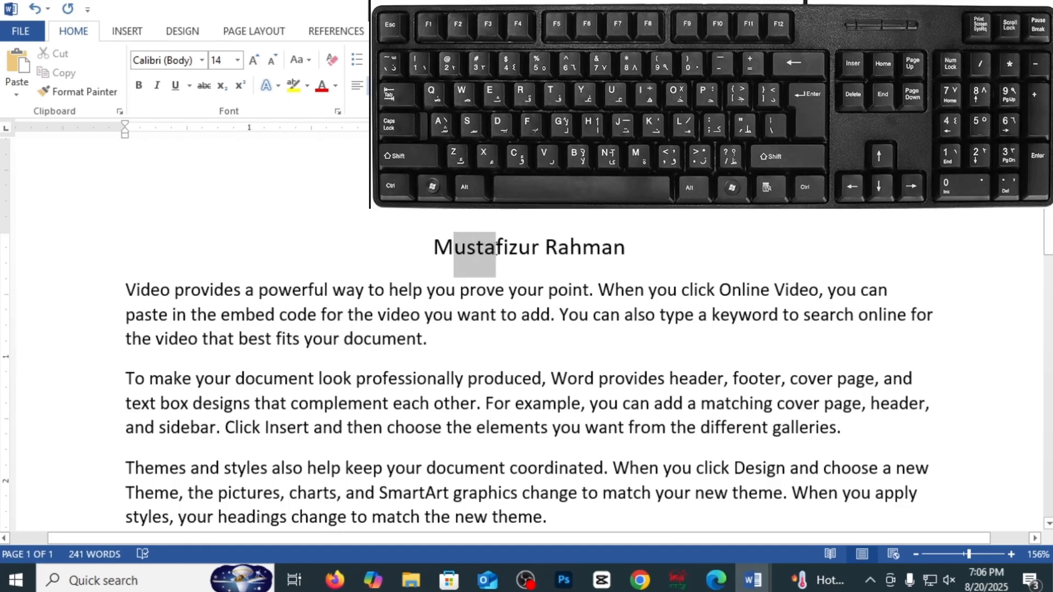
pyautogui.click(454, 248)
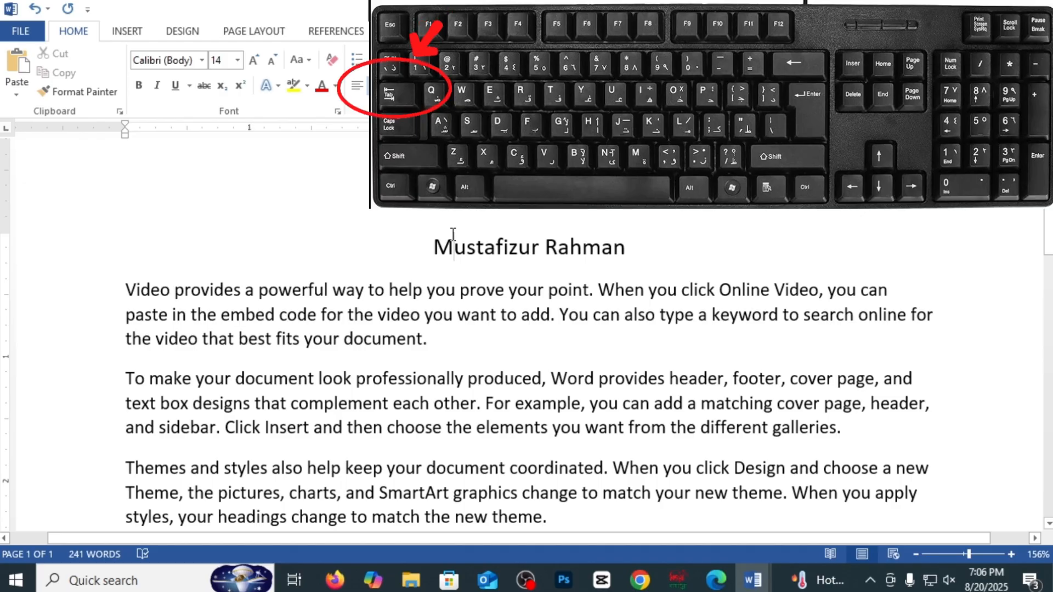
# - Demonstrate a Tab gap after the M with undo and redo, then add a centred line below
pyautogui.press('Tab')
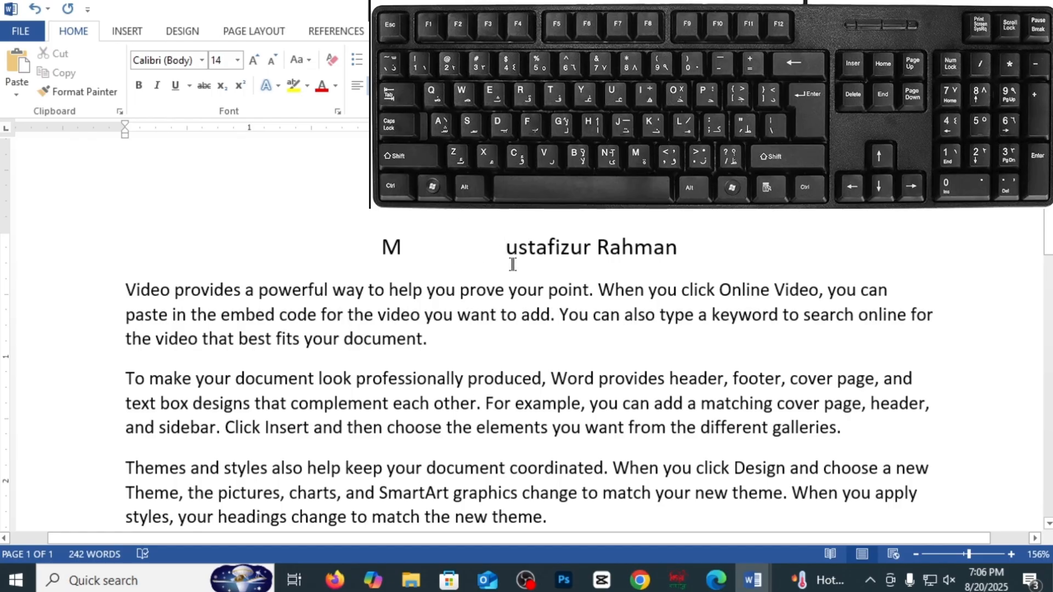
pyautogui.hotkey('ctrl', 'z')
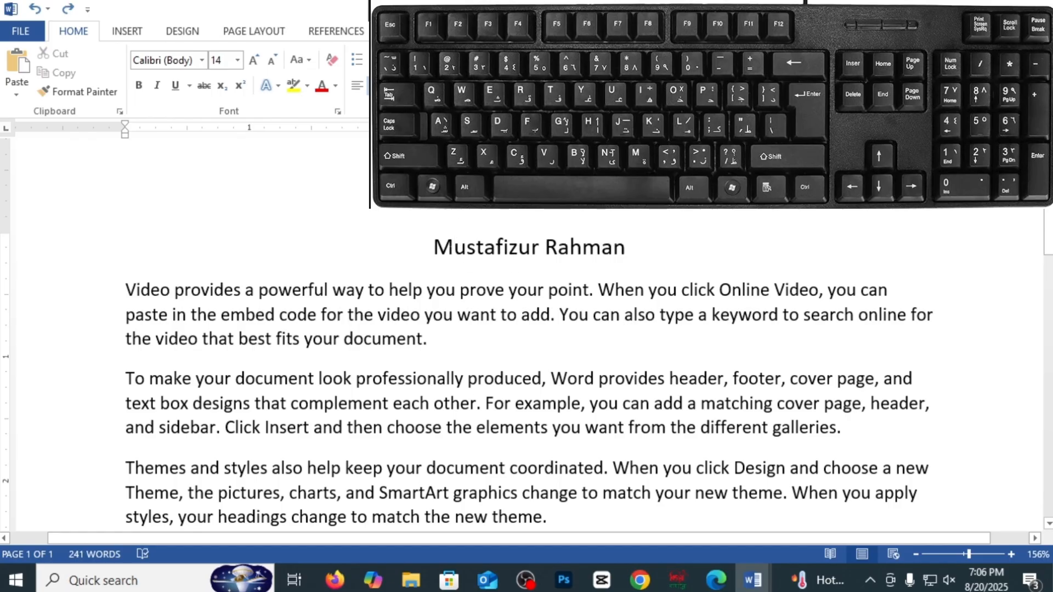
pyautogui.hotkey('ctrl', 'y')
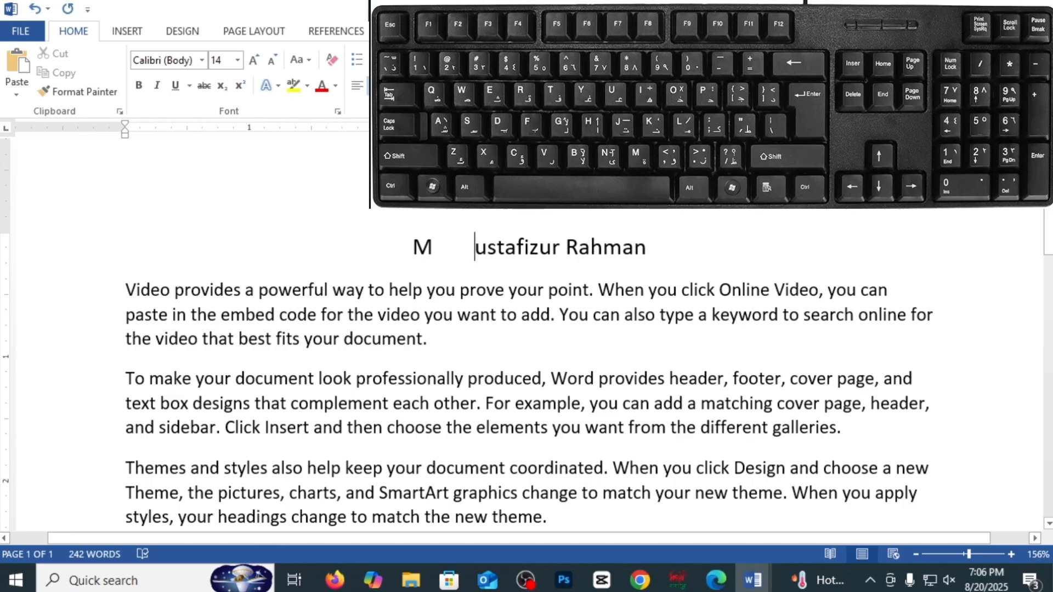
pyautogui.hotkey('ctrl', 'z')
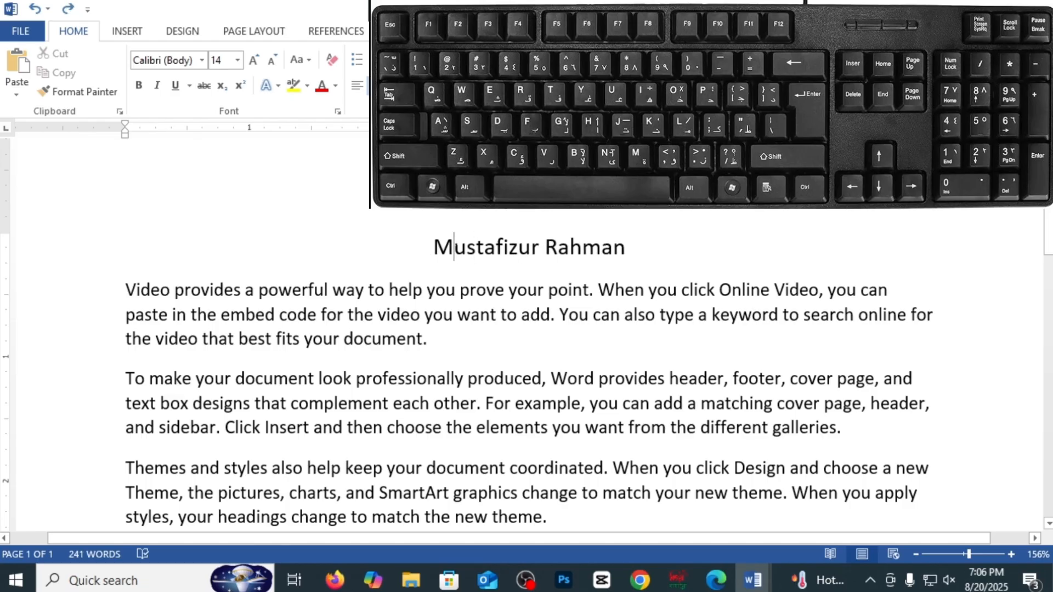
pyautogui.hotkey('ctrl', 'y')
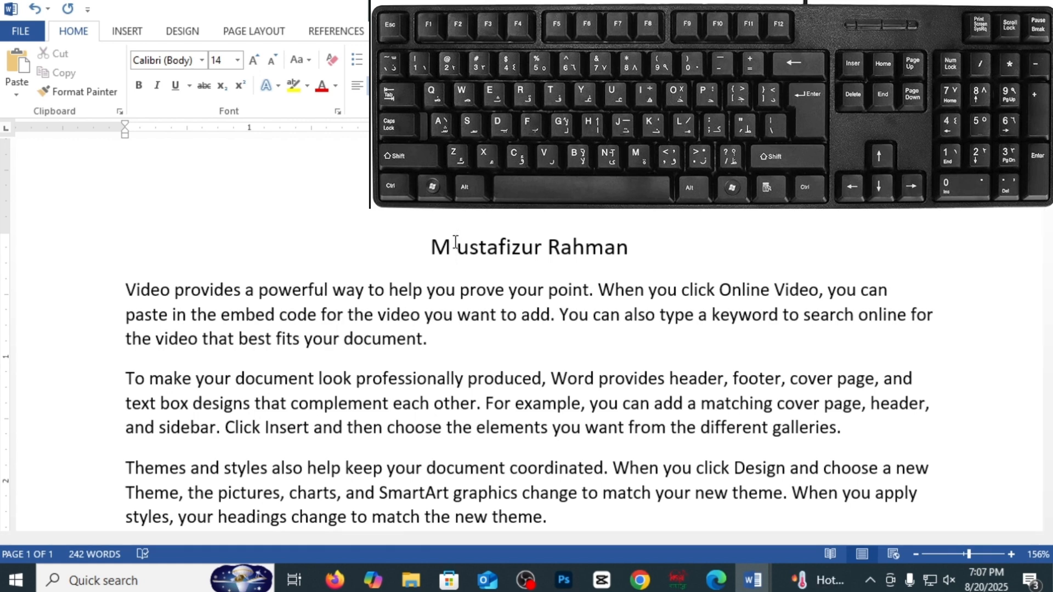
pyautogui.press('Tab')
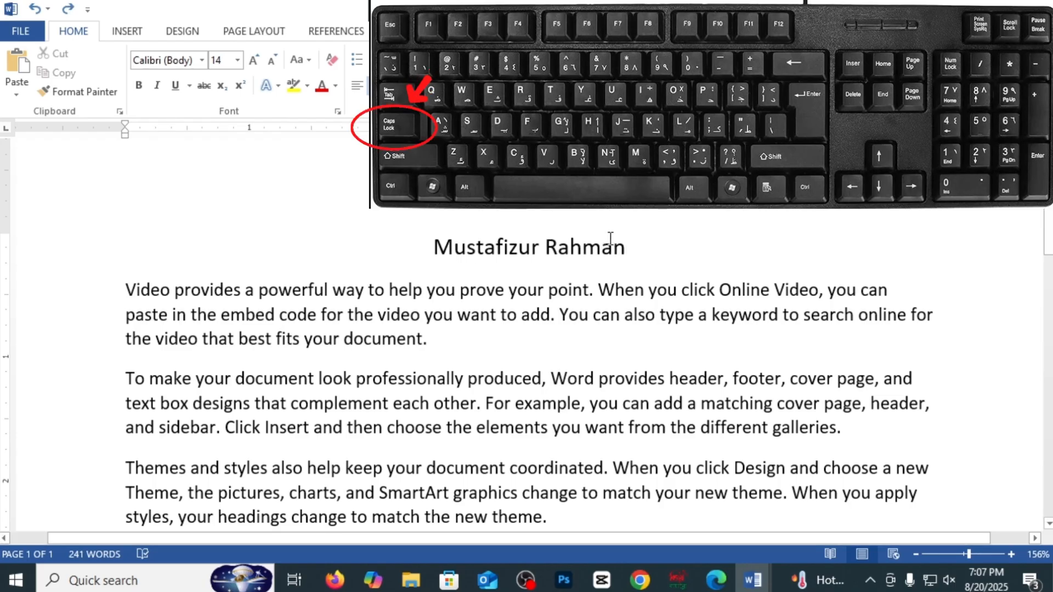
pyautogui.press('Return')
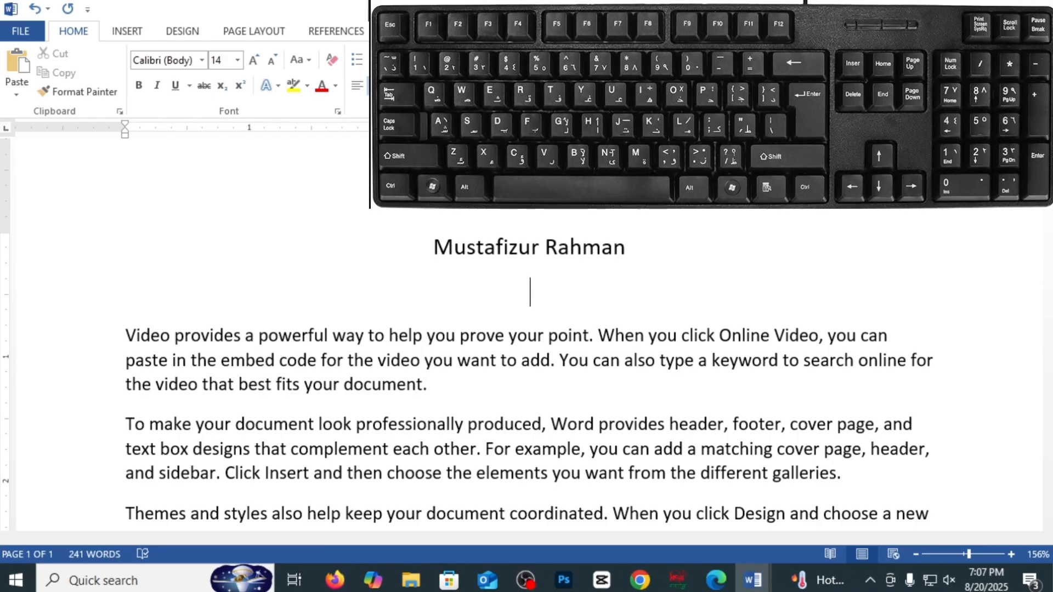
# - Add the first name, then the full name in capitals, on new centred lines under the title
pyautogui.write('mustaf')
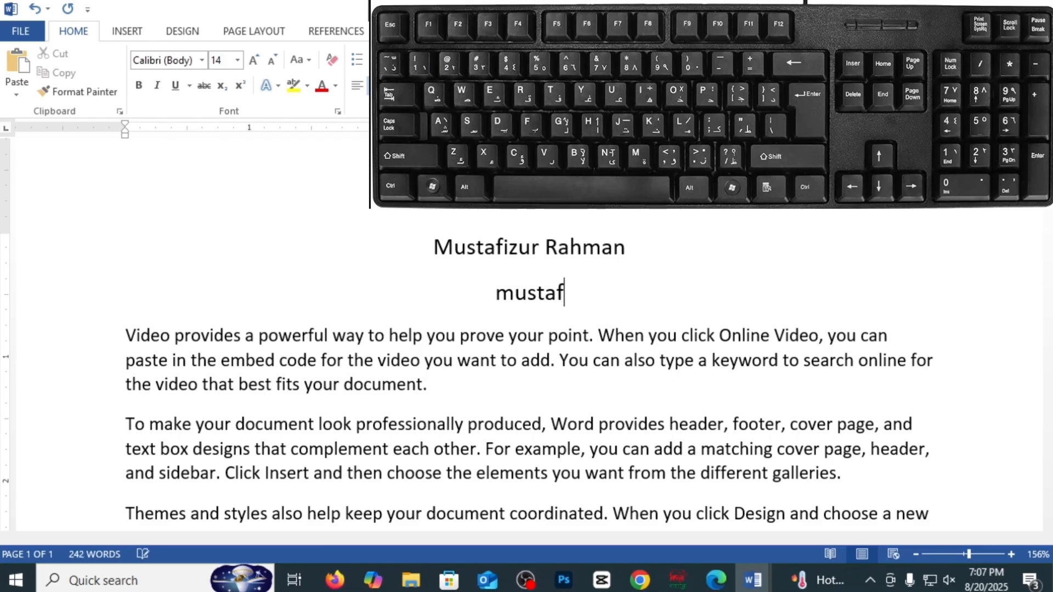
pyautogui.write('izur')
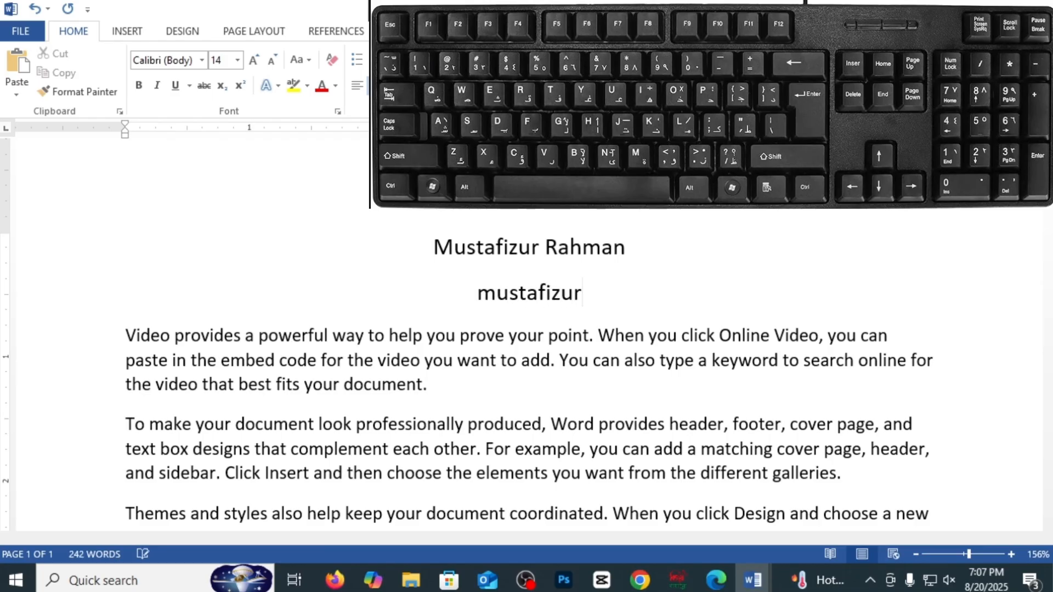
pyautogui.moveTo(478, 291); pyautogui.dragTo(584, 293)
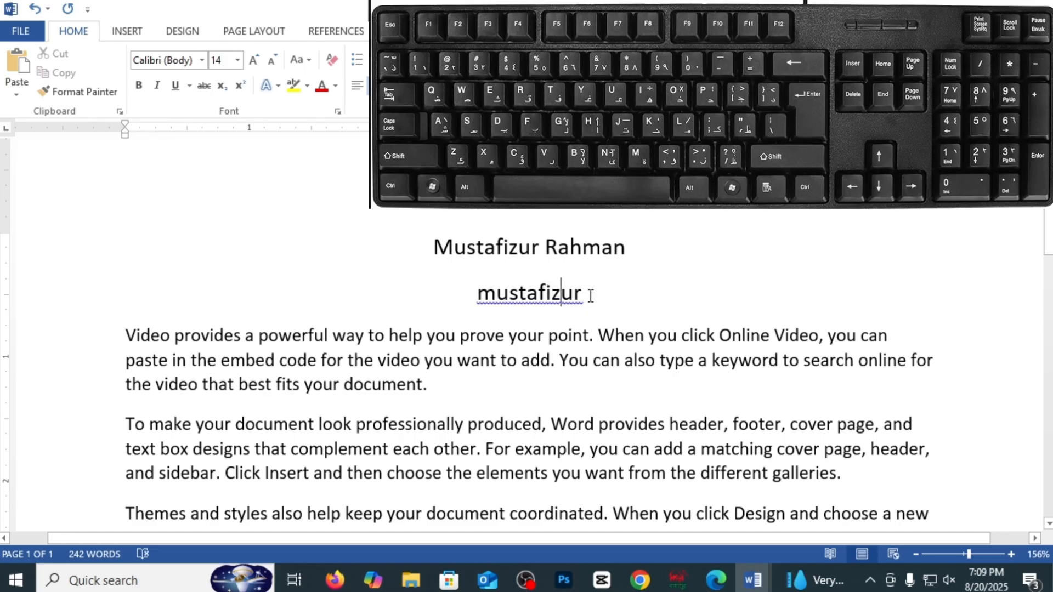
pyautogui.press('End')
pyautogui.press('Return')
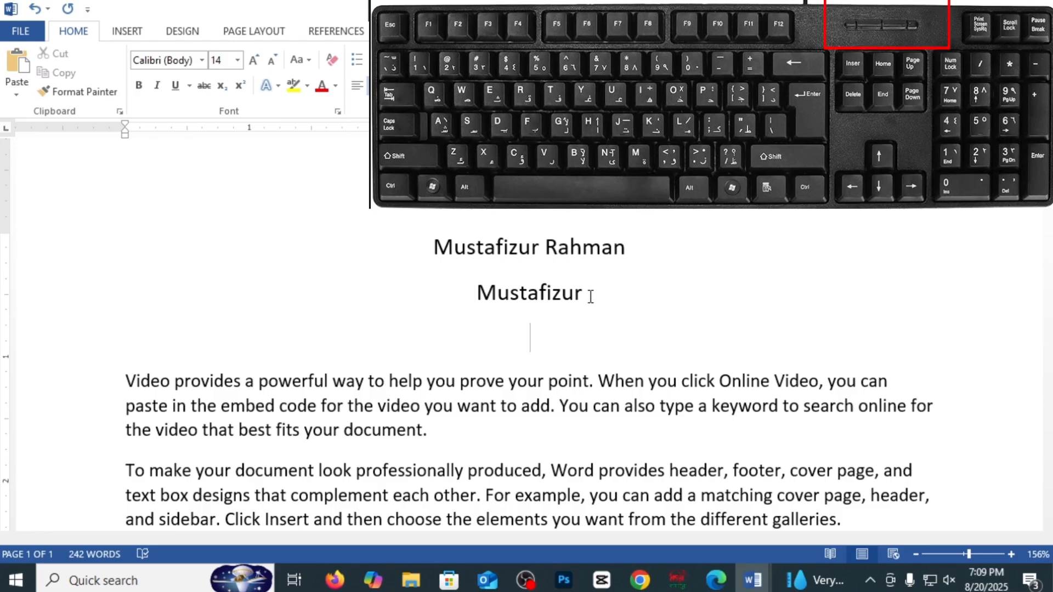
pyautogui.write('M')
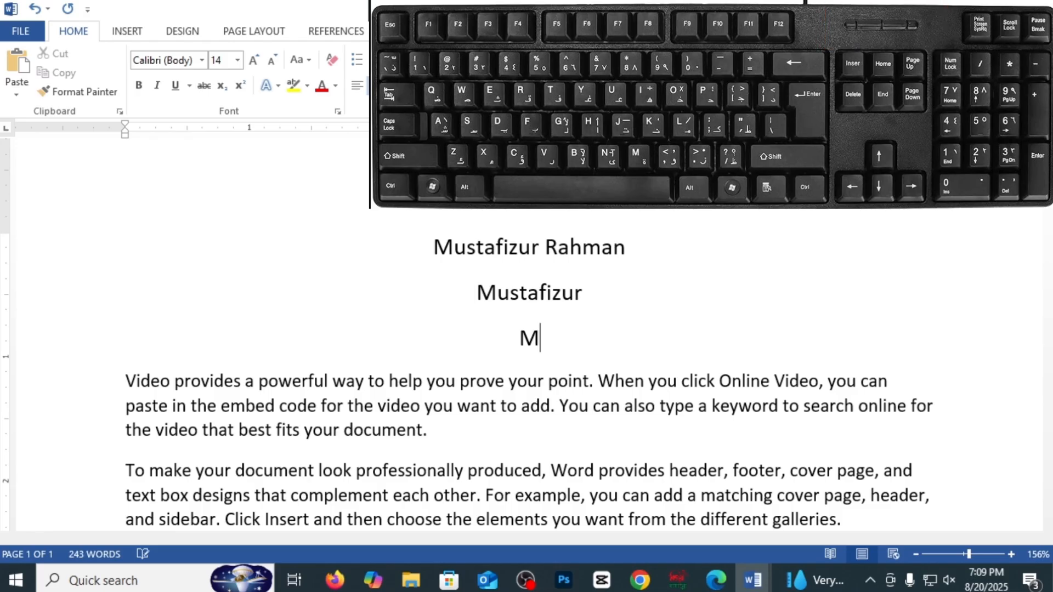
pyautogui.write('USTAFIZUR')
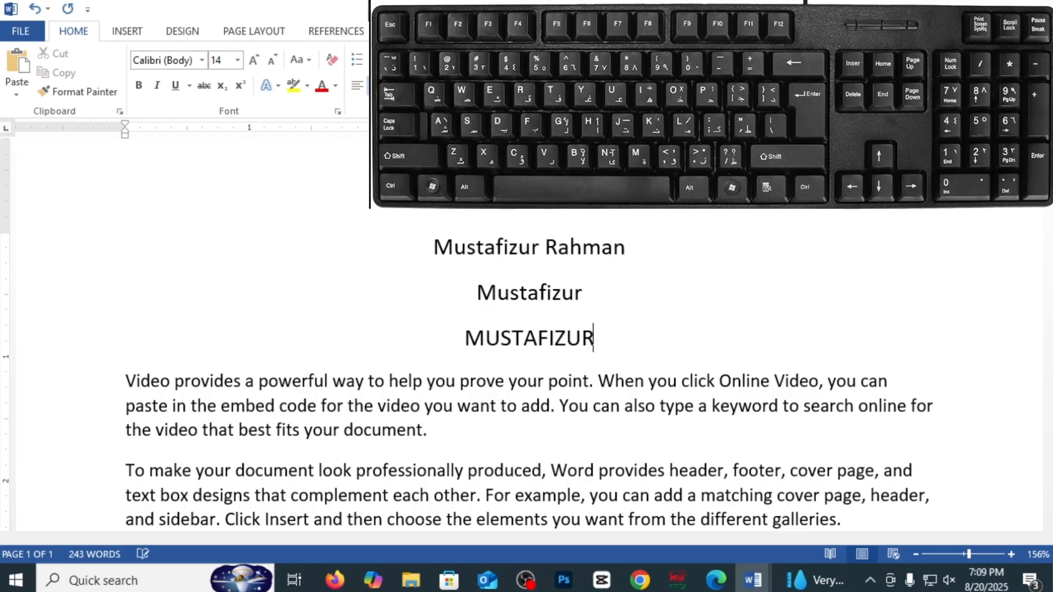
pyautogui.write(' RAHMAN')
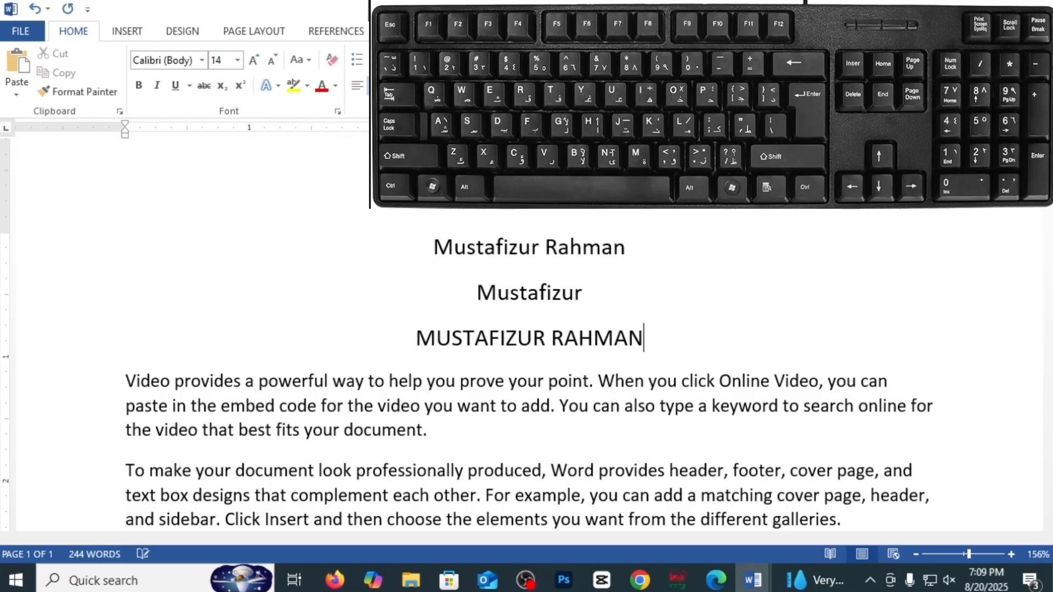
pyautogui.press('Return')
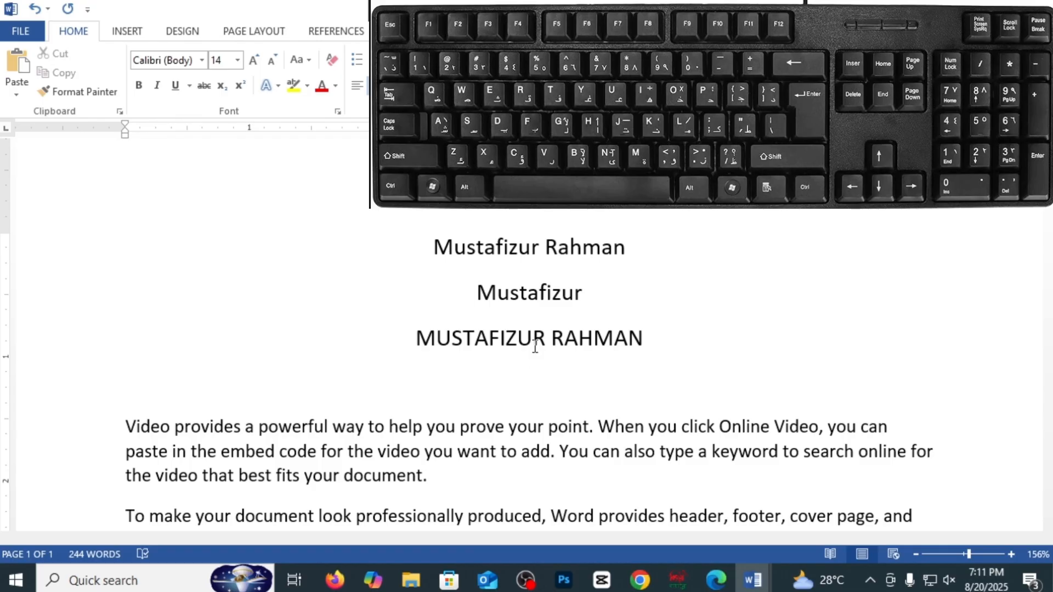
# - Add another lowercase first-name line and start a new empty centred line below it
pyautogui.write('mustafizur')
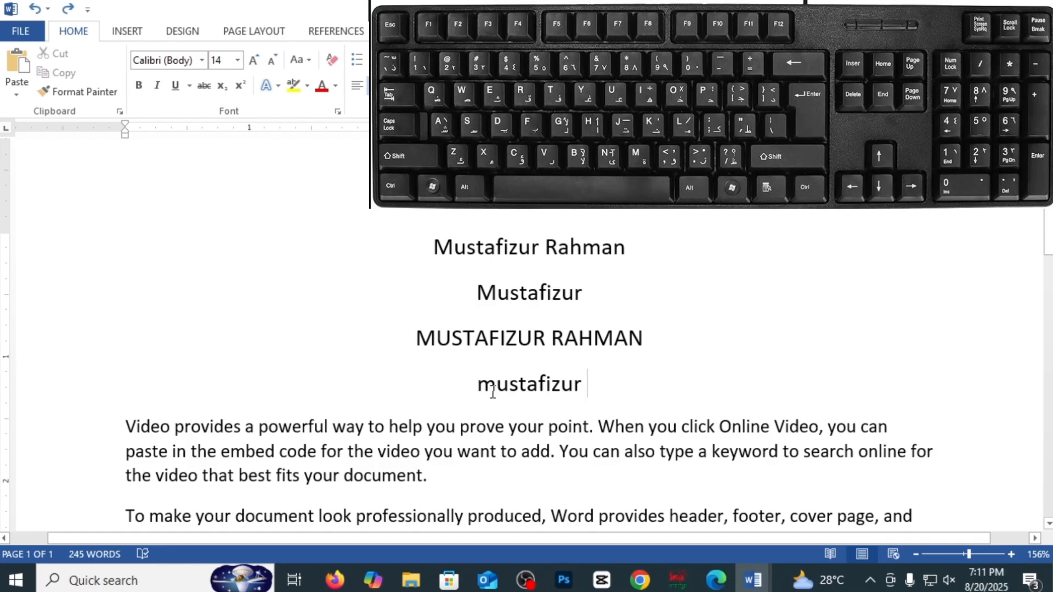
pyautogui.moveTo(495, 388); pyautogui.dragTo(481, 390)
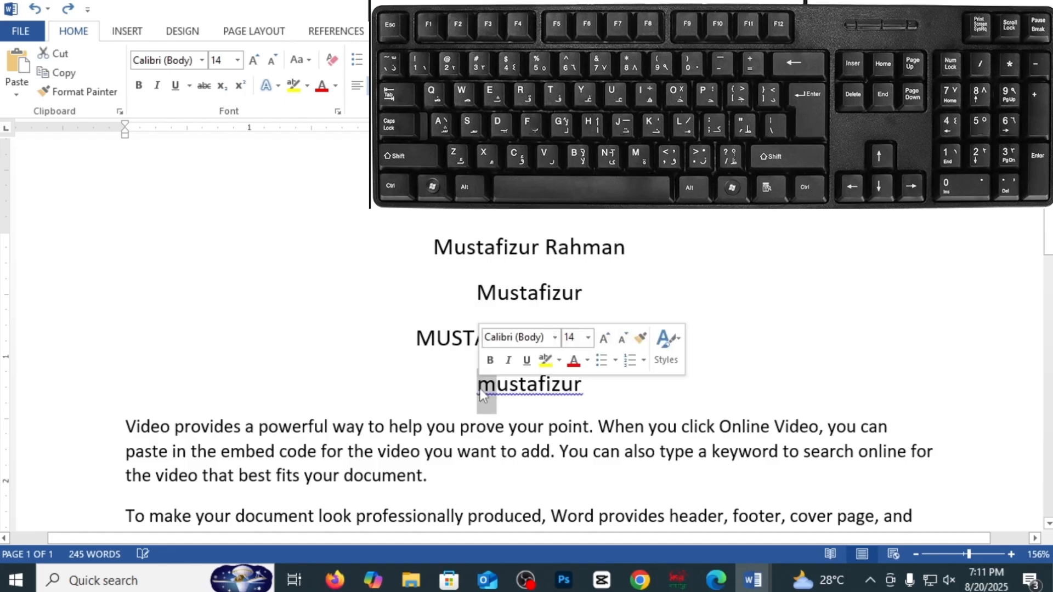
pyautogui.click(494, 391)
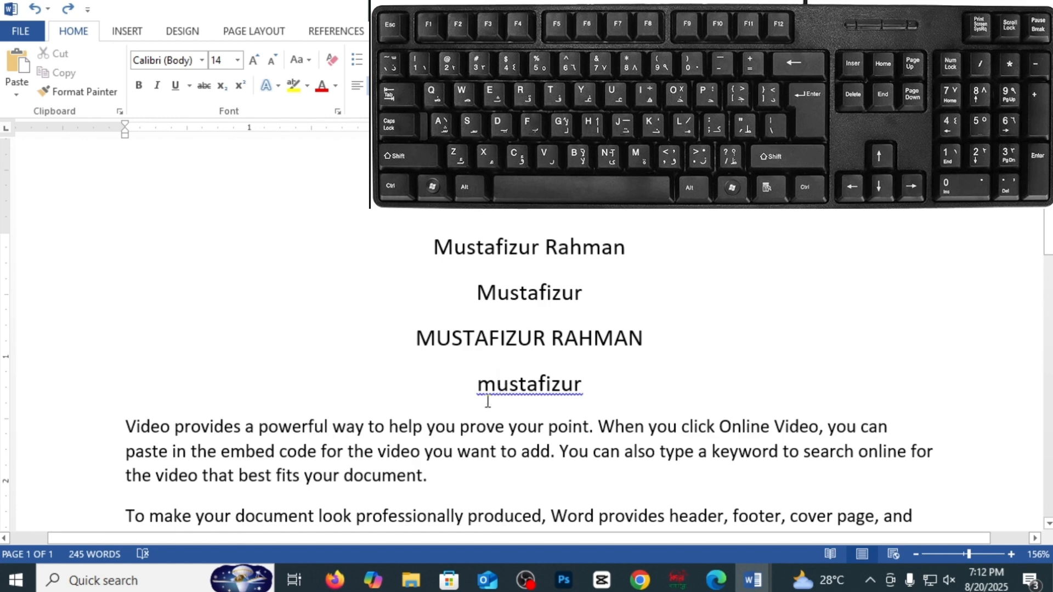
pyautogui.click(599, 388)
pyautogui.press('Return')
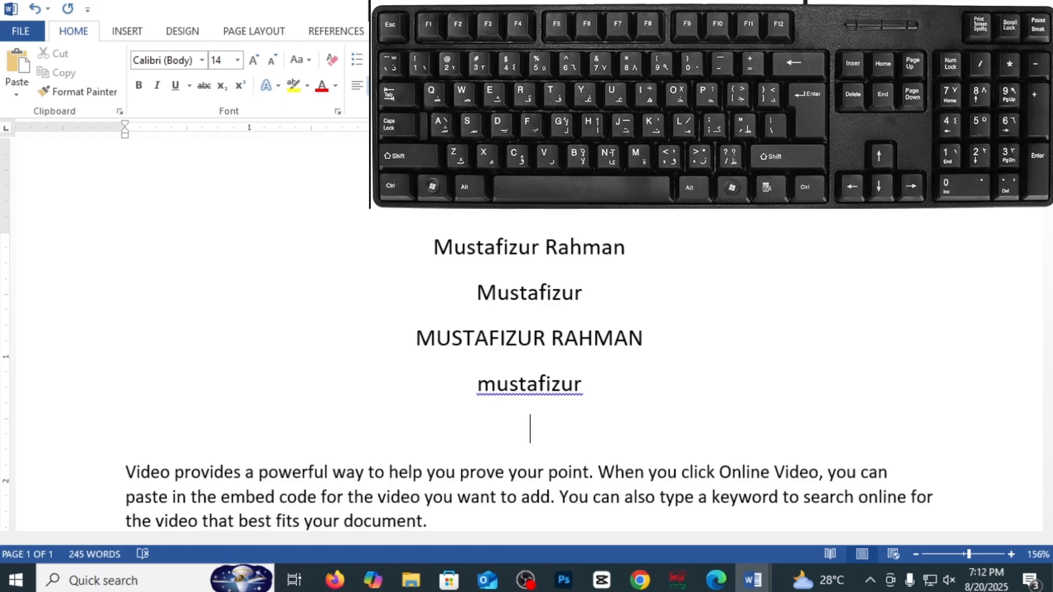
# - Type the first name again on the new line, correcting the mistyped letters
pyautogui.write('Mus')
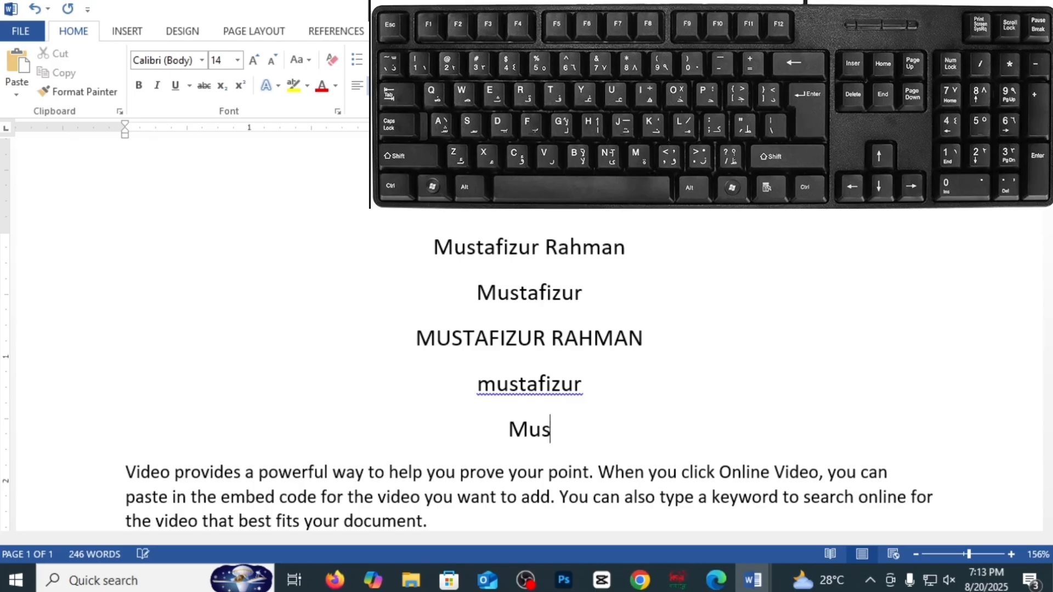
pyautogui.write('tafizur')
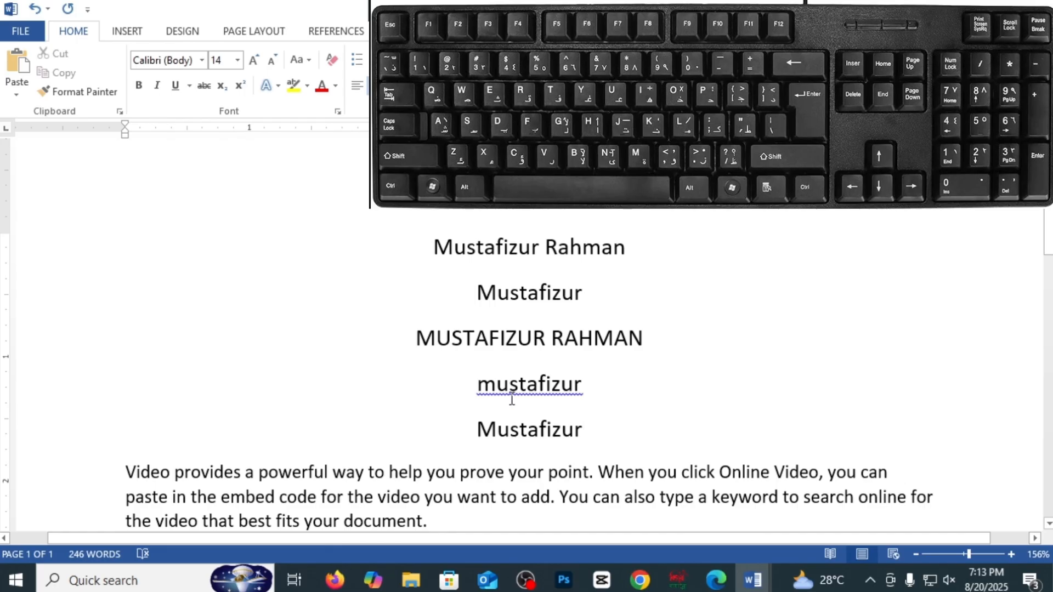
# - Delete the four extra name lines below the title
pyautogui.click(477, 301)
pyautogui.moveTo(476, 300); pyautogui.dragTo(597, 433)
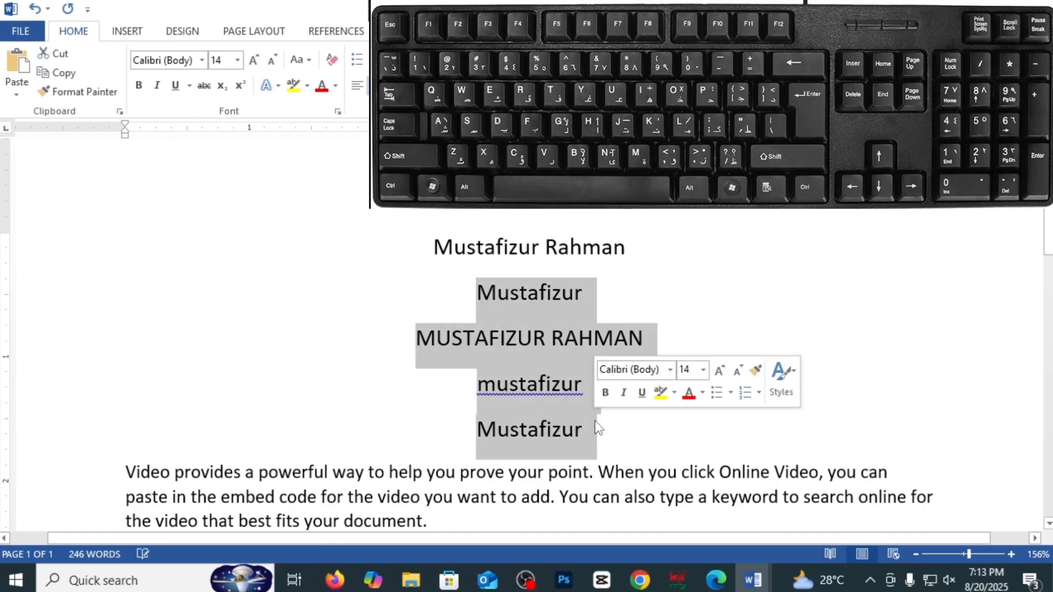
pyautogui.press('Delete')
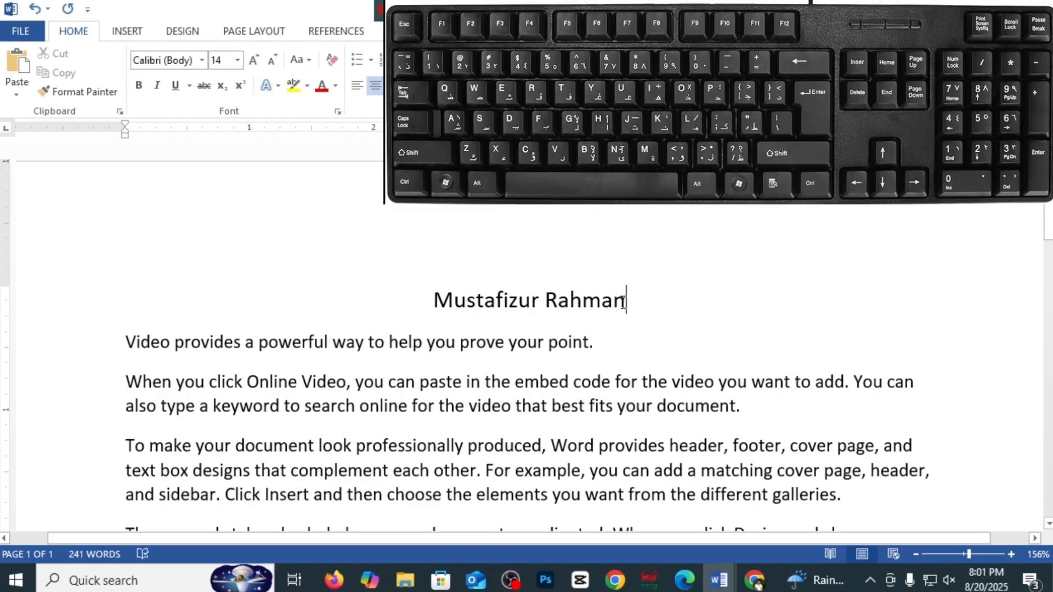
pyautogui.press('BackSpace')
pyautogui.press('BackSpace')
pyautogui.press('BackSpace')
pyautogui.press('BackSpace')
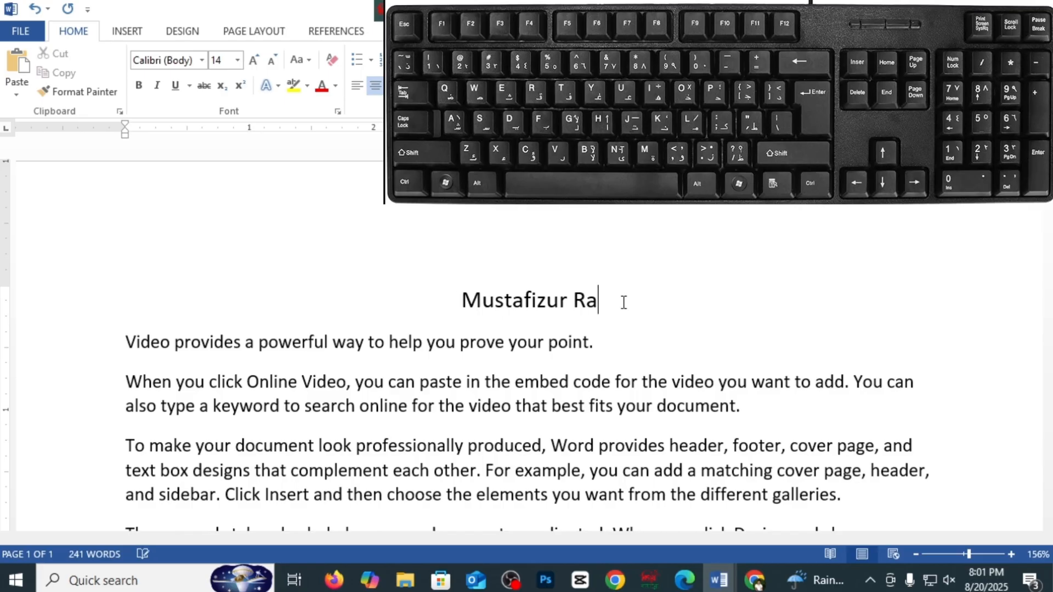
pyautogui.hotkey('ctrl', 'z')
pyautogui.hotkey('ctrl', 'z')
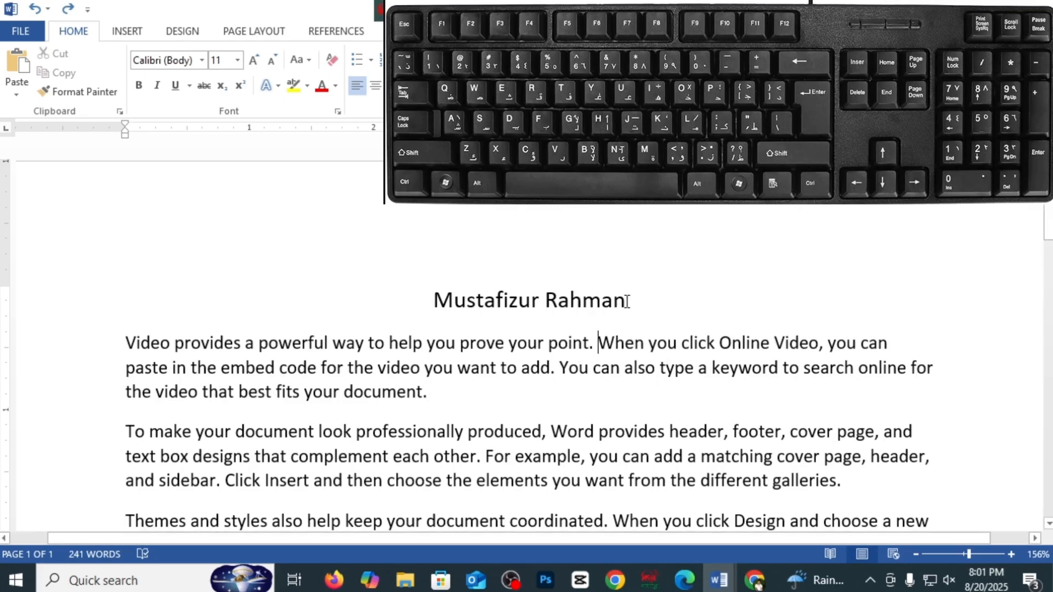
pyautogui.click(628, 302)
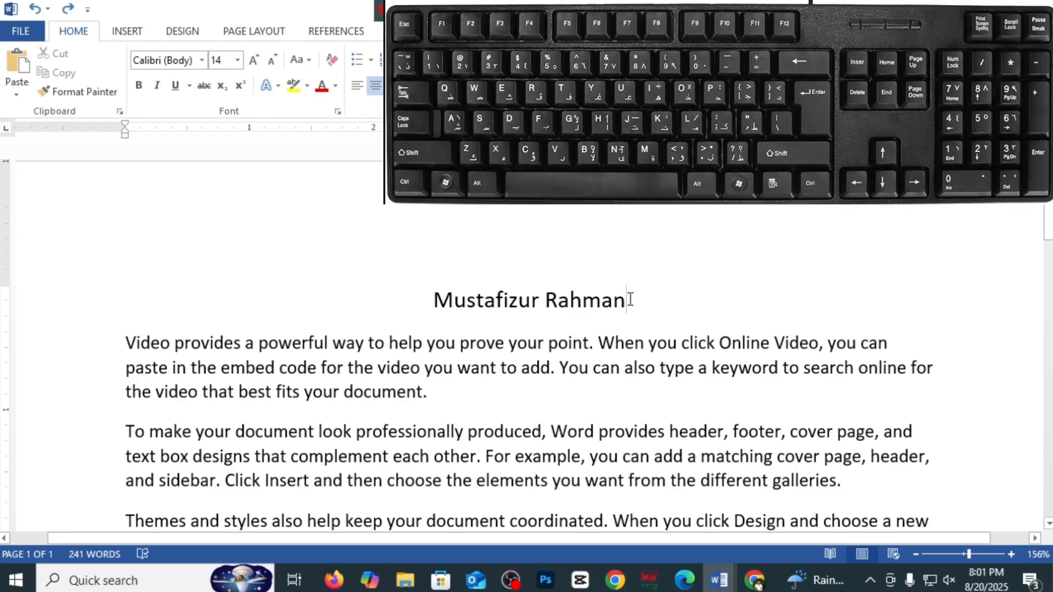
pyautogui.press('BackSpace')
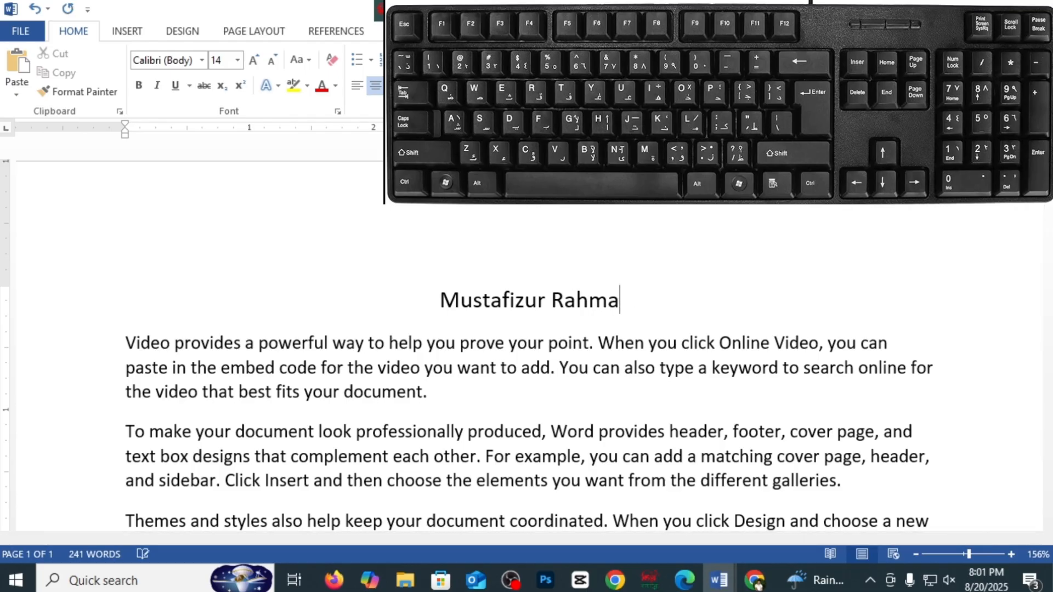
pyautogui.press('BackSpace')
pyautogui.press('BackSpace')
pyautogui.press('BackSpace')
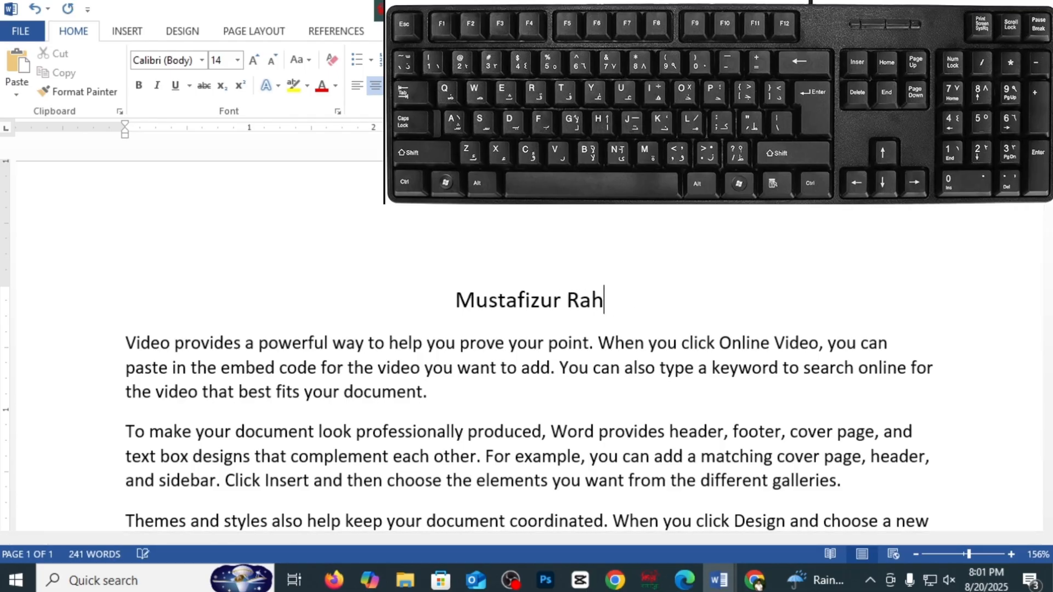
pyautogui.hotkey('ctrl', 'z')
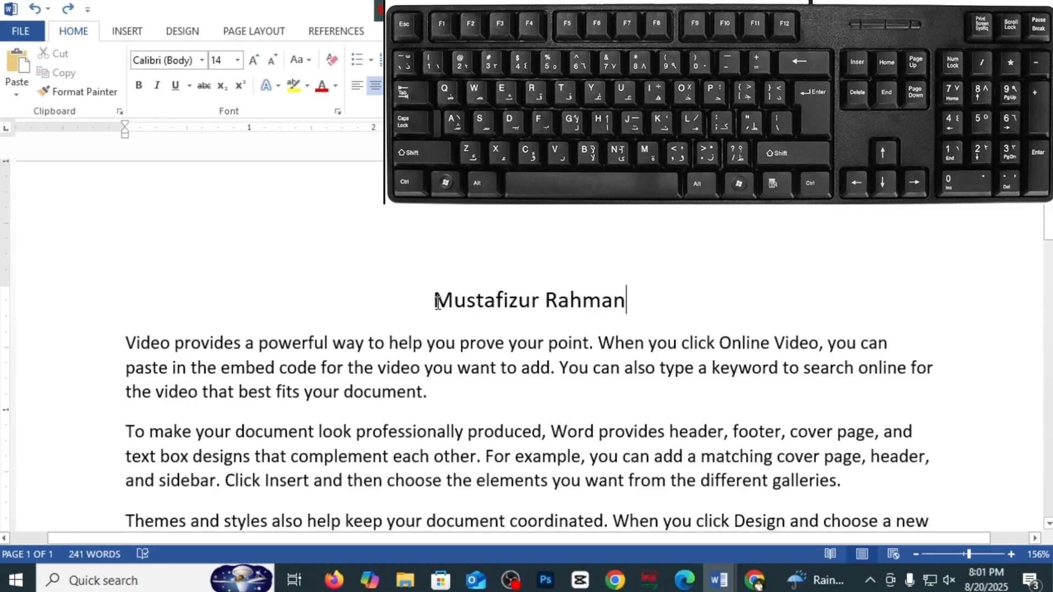
pyautogui.moveTo(434, 301); pyautogui.dragTo(627, 299)
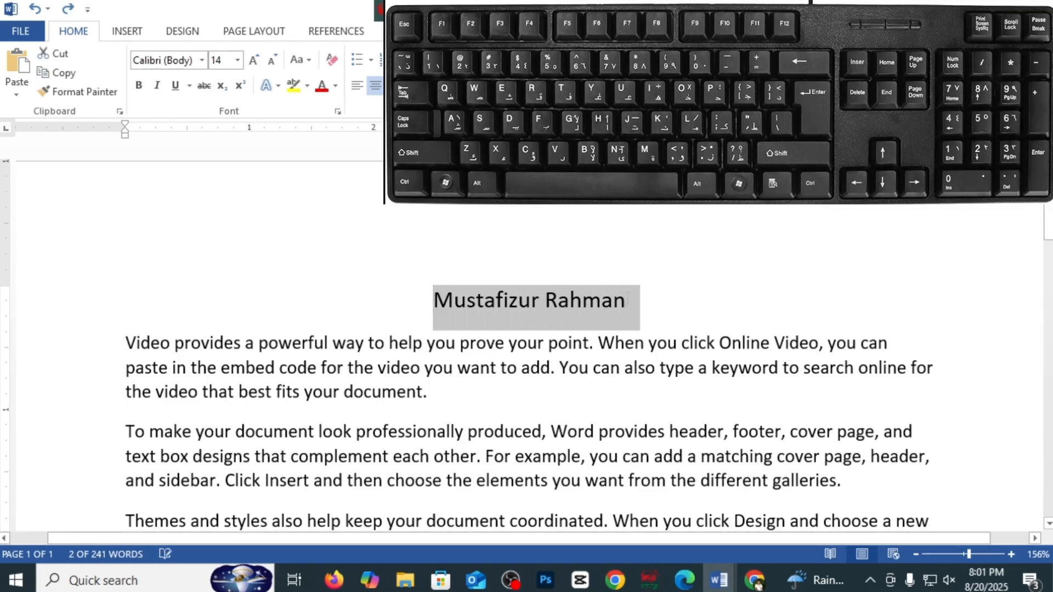
pyautogui.press('BackSpace')
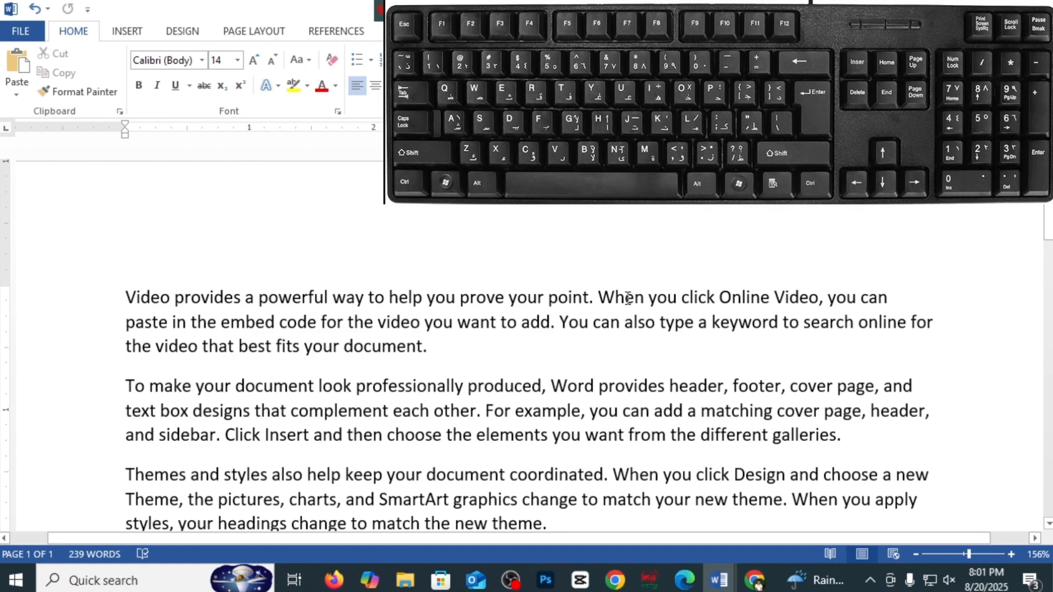
pyautogui.hotkey('ctrl', 'z')
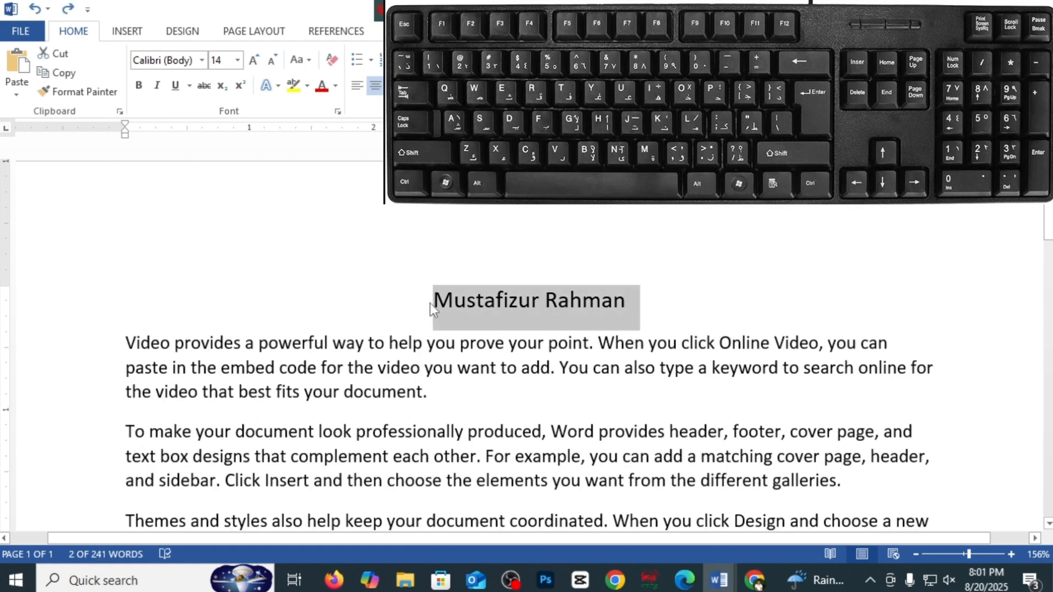
pyautogui.scroll(-3, 264, 293)
pyautogui.hotkey('ctrl', 'a')
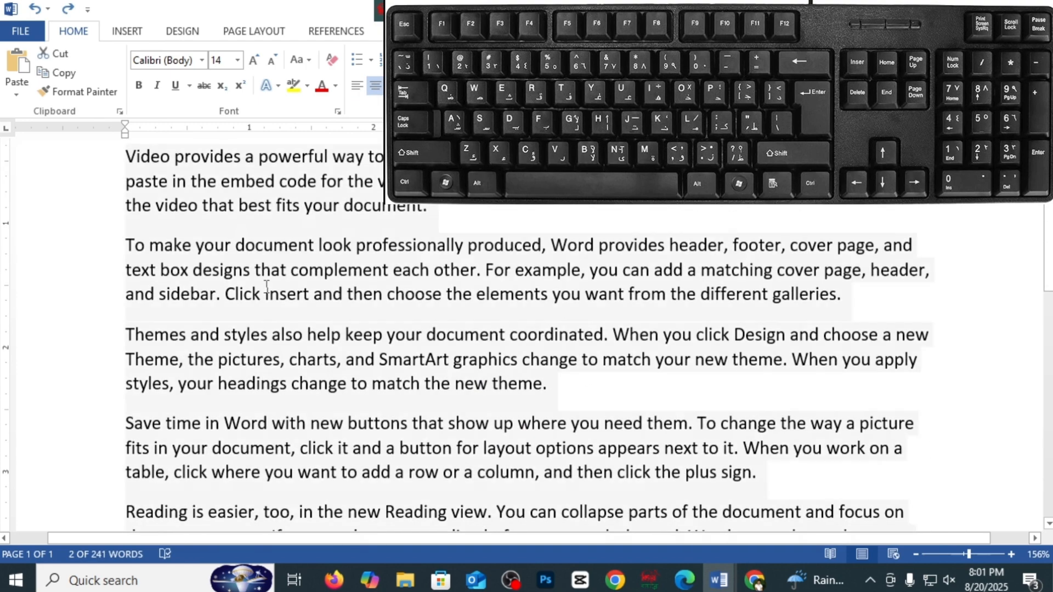
pyautogui.scroll(3, 300, 330)
pyautogui.press('Delete')
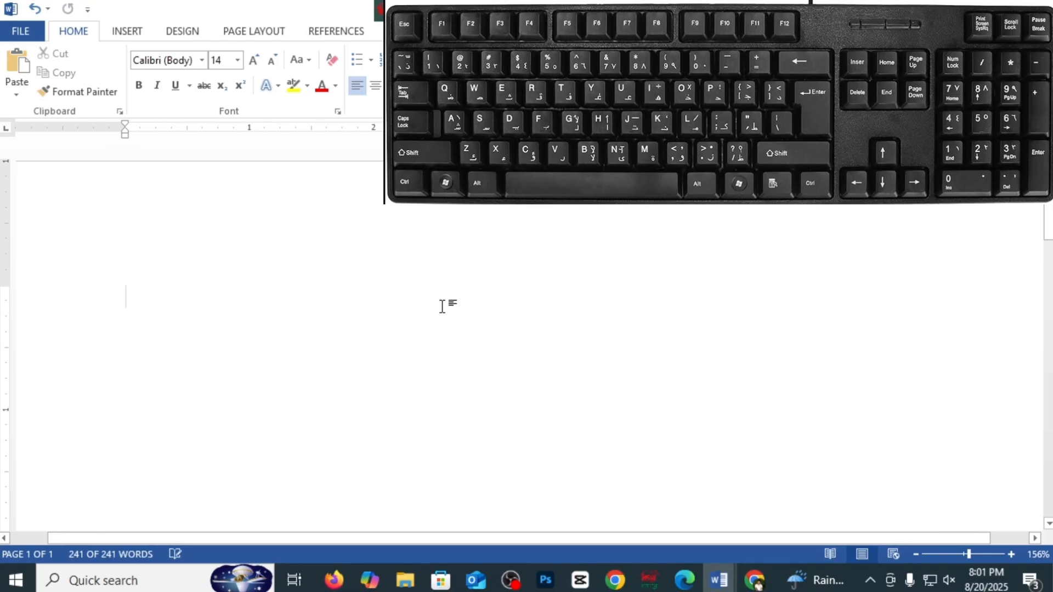
pyautogui.hotkey('ctrl', 'z')
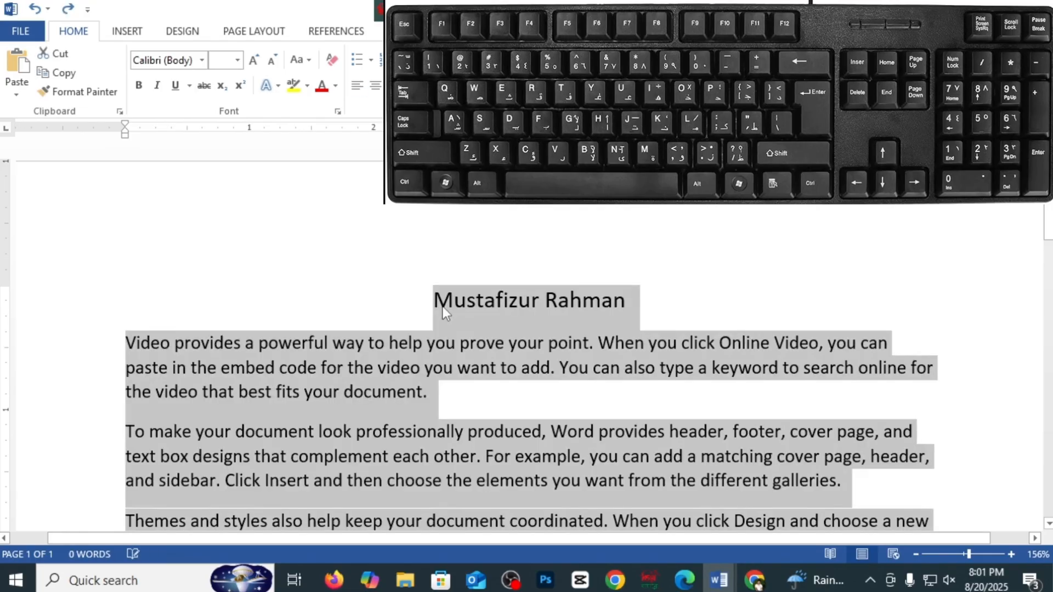
pyautogui.press('Delete')
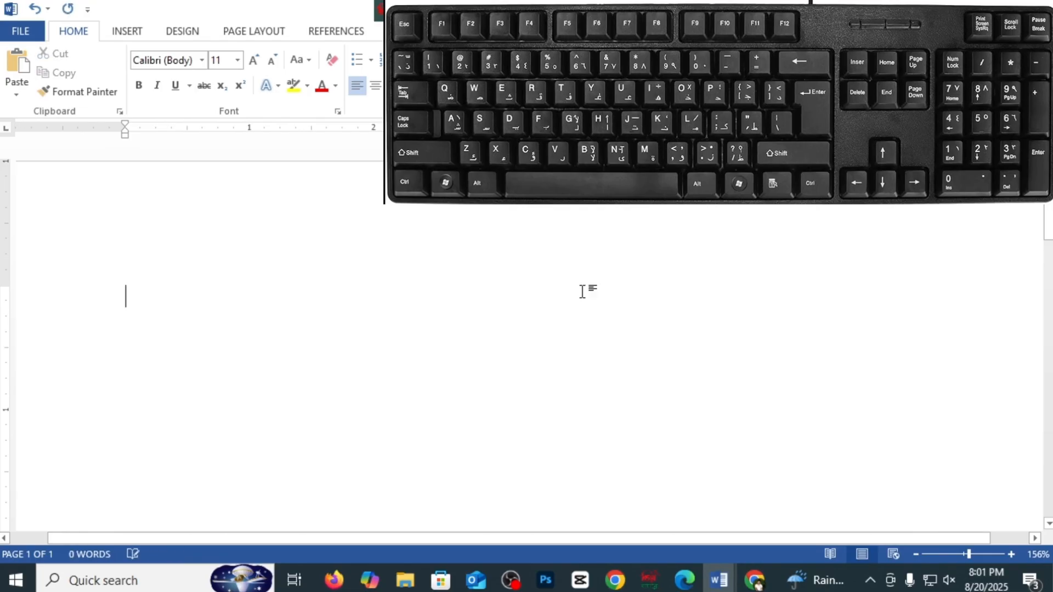
pyautogui.hotkey('ctrl', 'z')
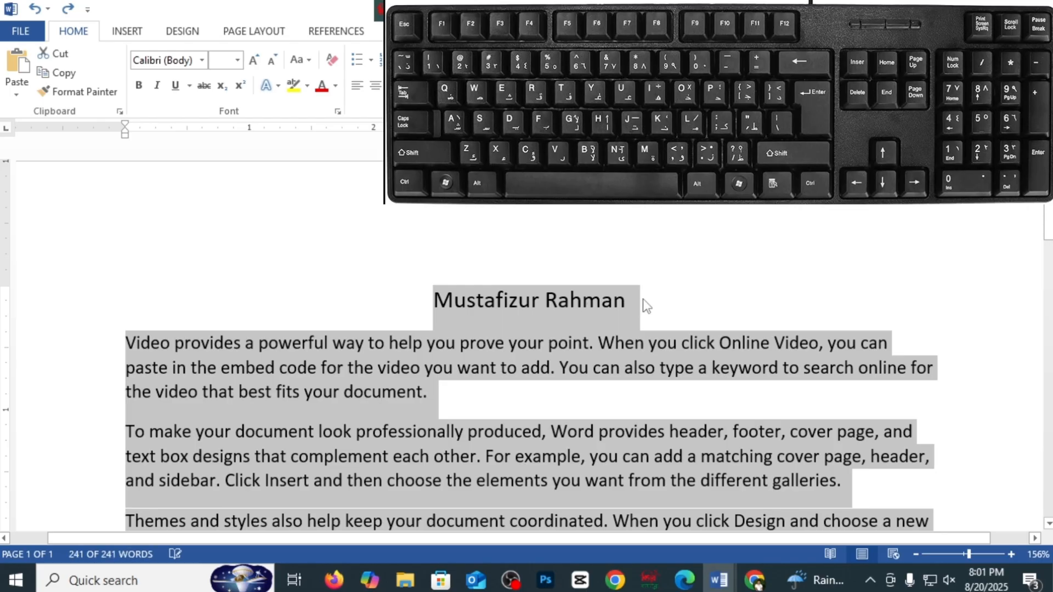
# - Delete letters at the title's start and end, undoing each deletion so the name is whole
pyautogui.click(628, 300)
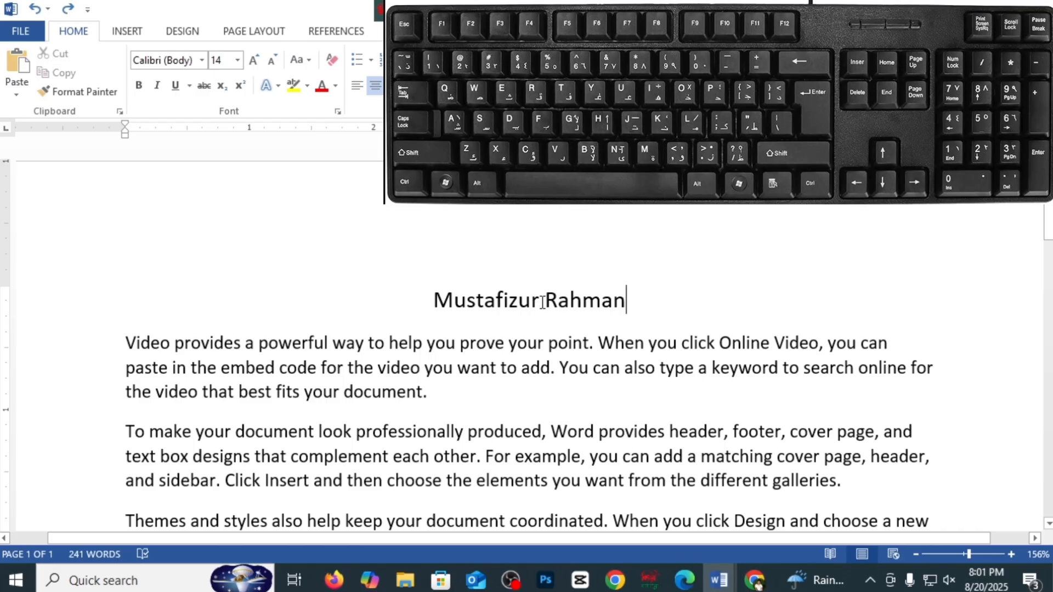
pyautogui.click(432, 301)
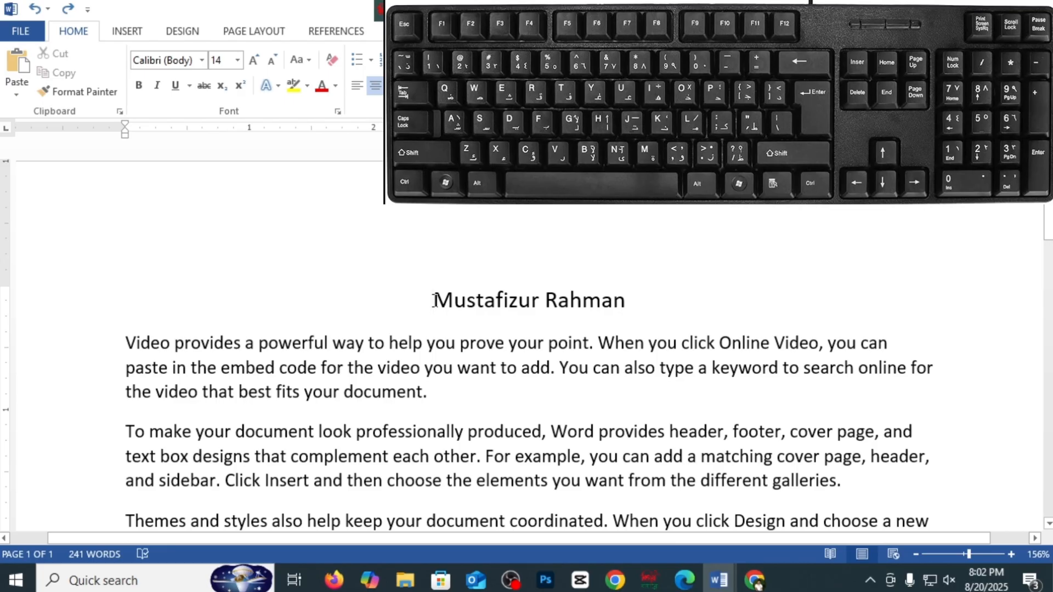
pyautogui.press('Delete')
pyautogui.press('Delete')
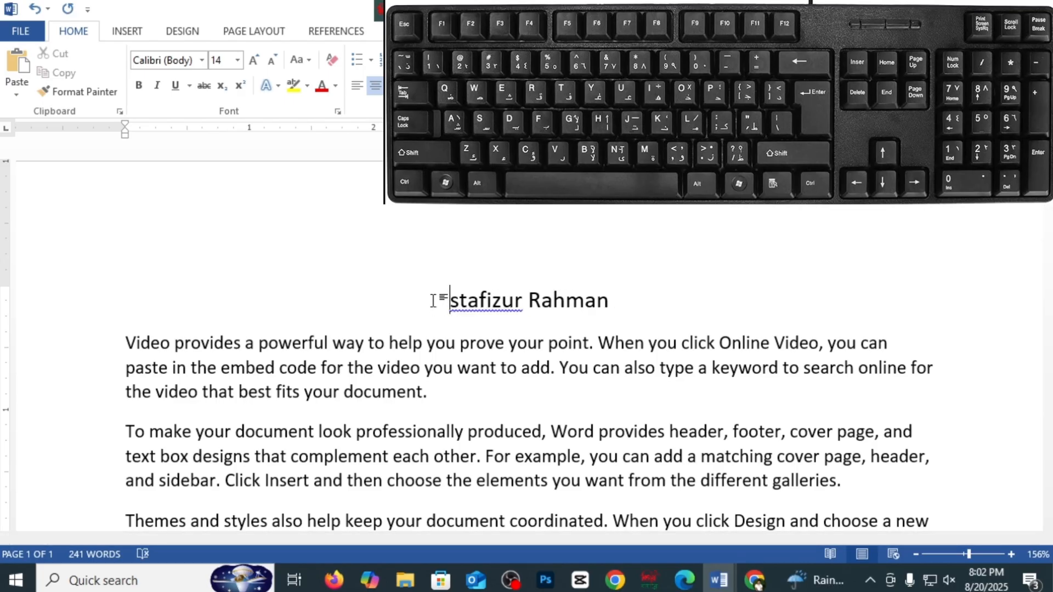
pyautogui.hotkey('ctrl', 'z')
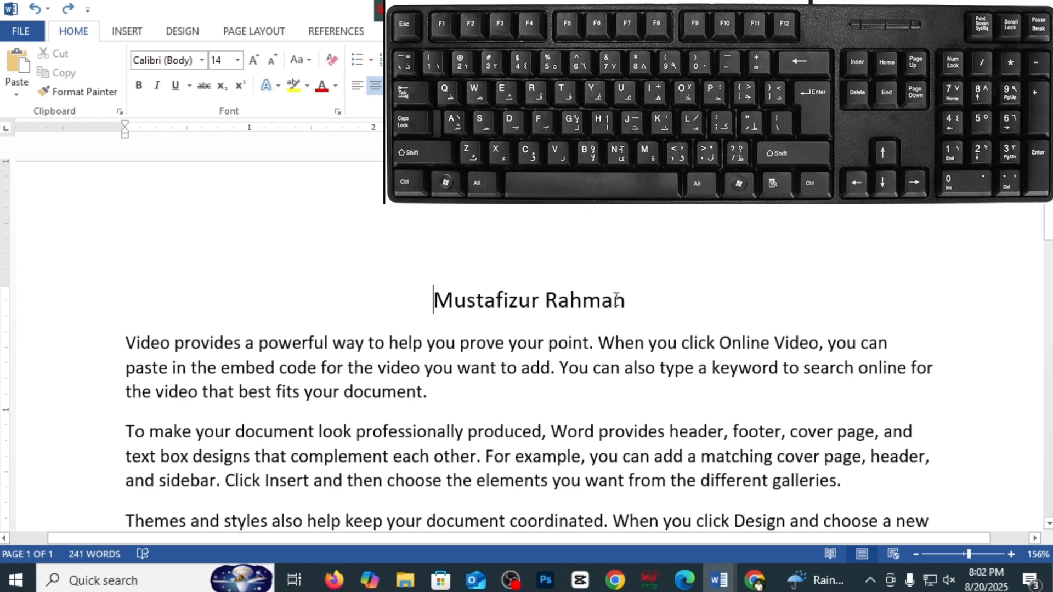
pyautogui.click(627, 300)
pyautogui.press('BackSpace')
pyautogui.press('BackSpace')
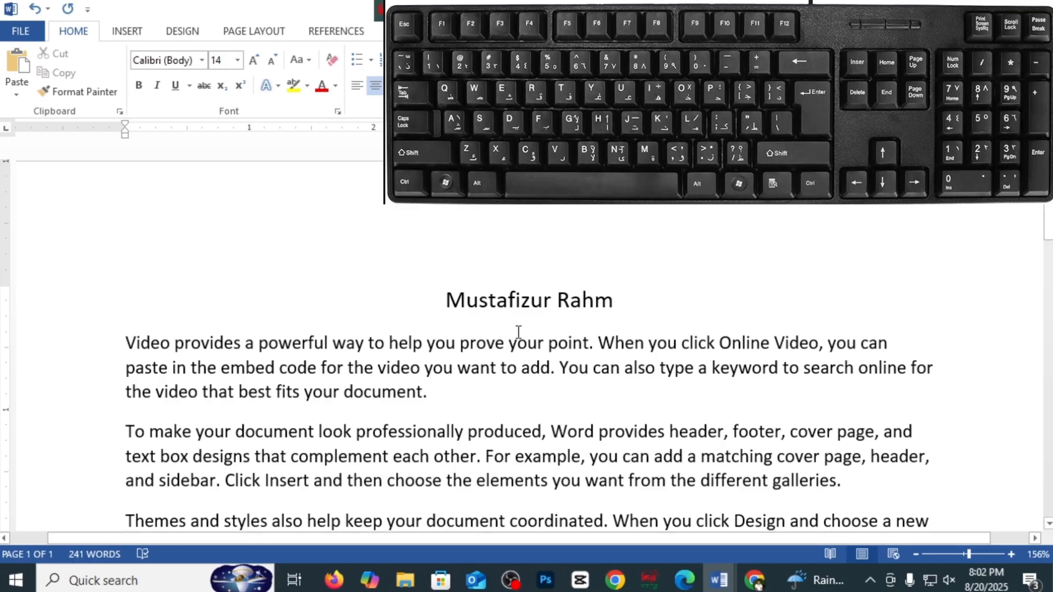
pyautogui.hotkey('ctrl', 'z')
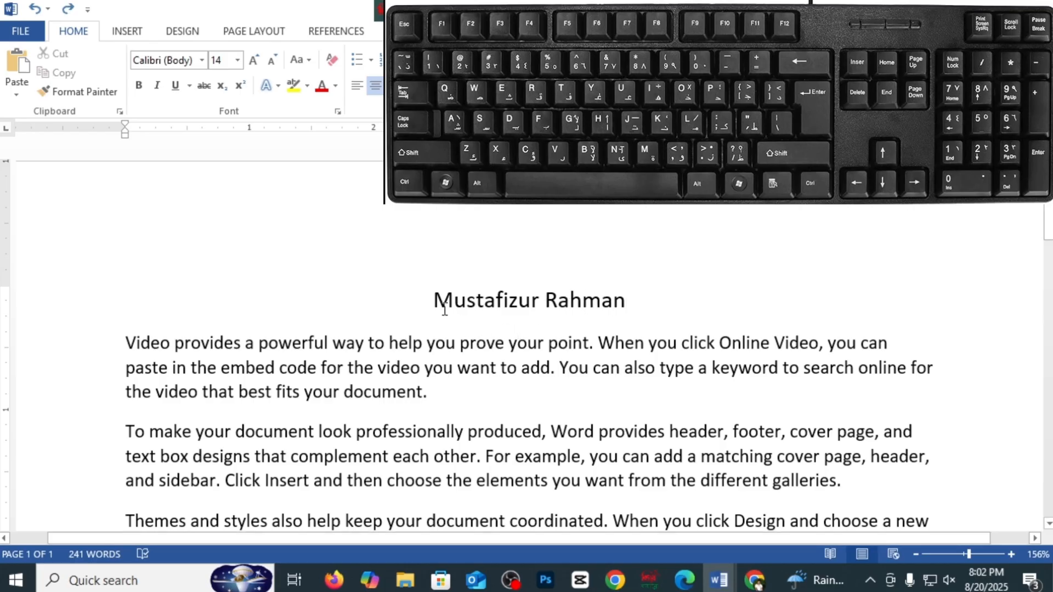
# - Delete and restore the title's first two letters, then select the whole title line
pyautogui.click(436, 303)
pyautogui.press('Delete')
pyautogui.press('Delete')
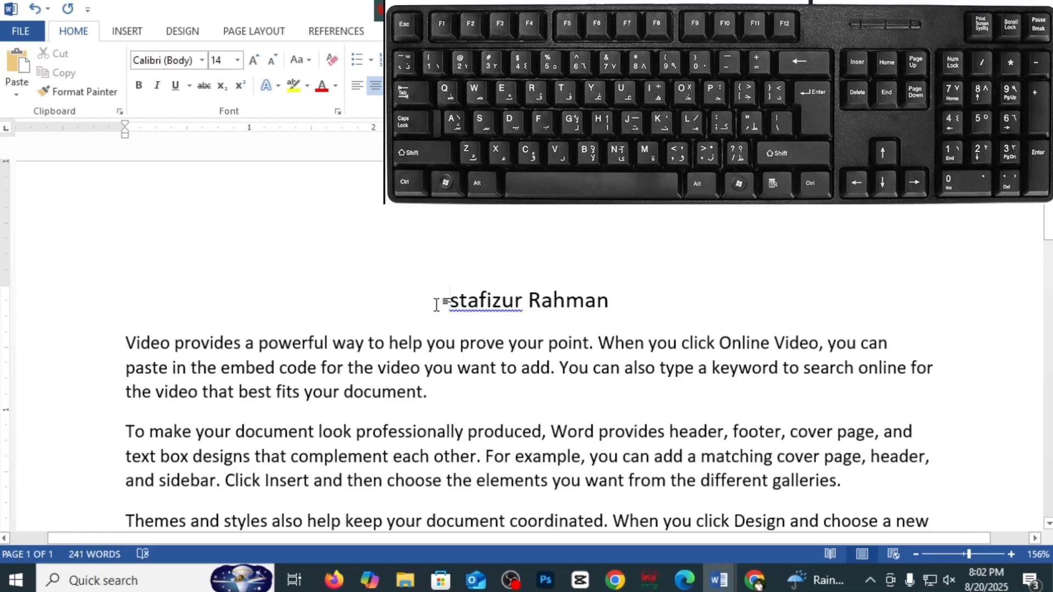
pyautogui.hotkey('ctrl', 'z')
pyautogui.hotkey('ctrl', 'z')
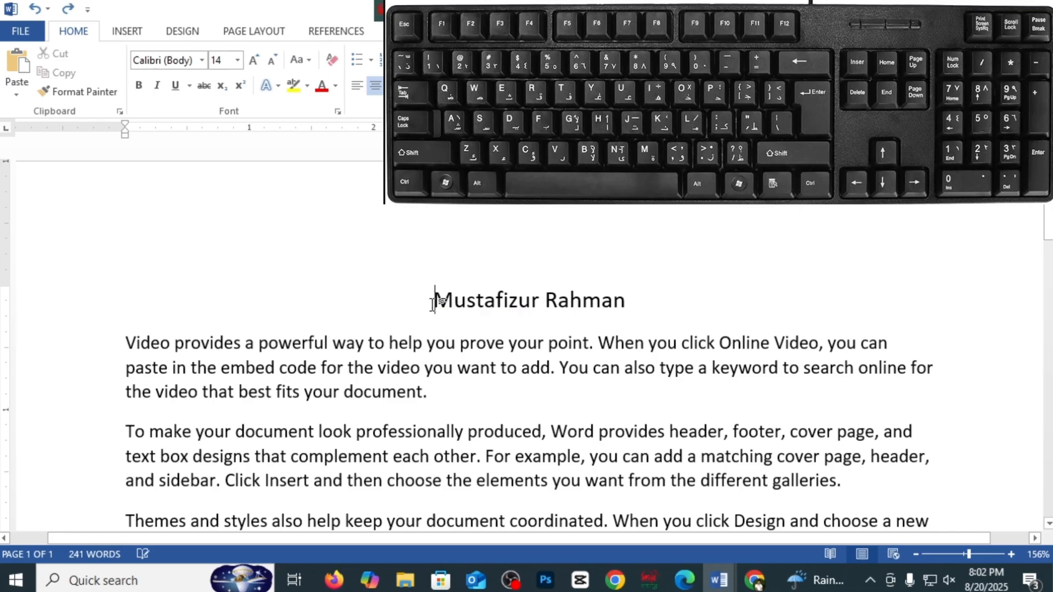
pyautogui.moveTo(431, 300); pyautogui.dragTo(580, 296)
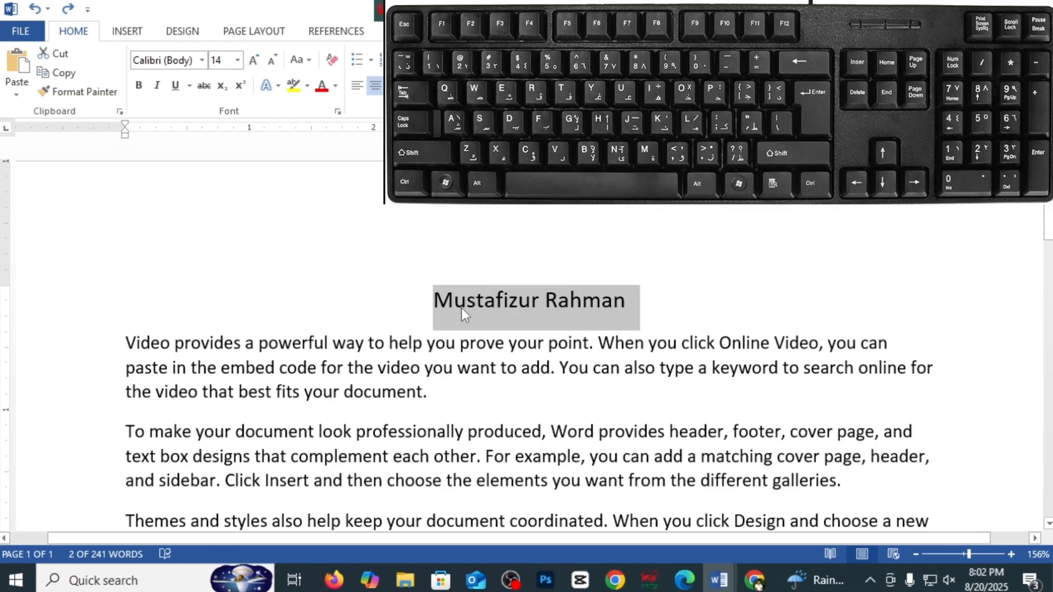
pyautogui.click(570, 314)
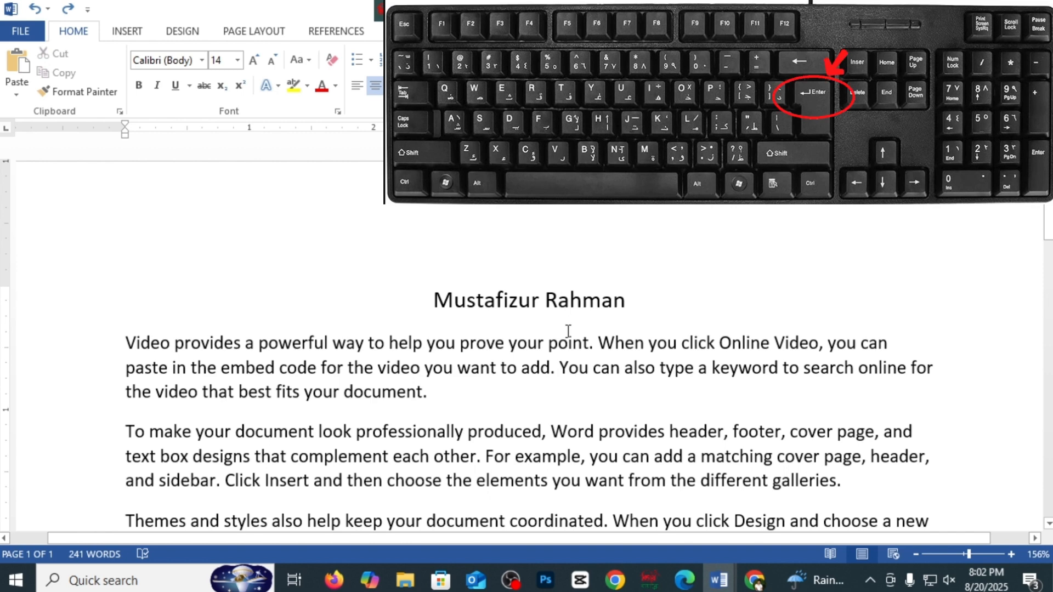
pyautogui.scroll(-1, 418, 335)
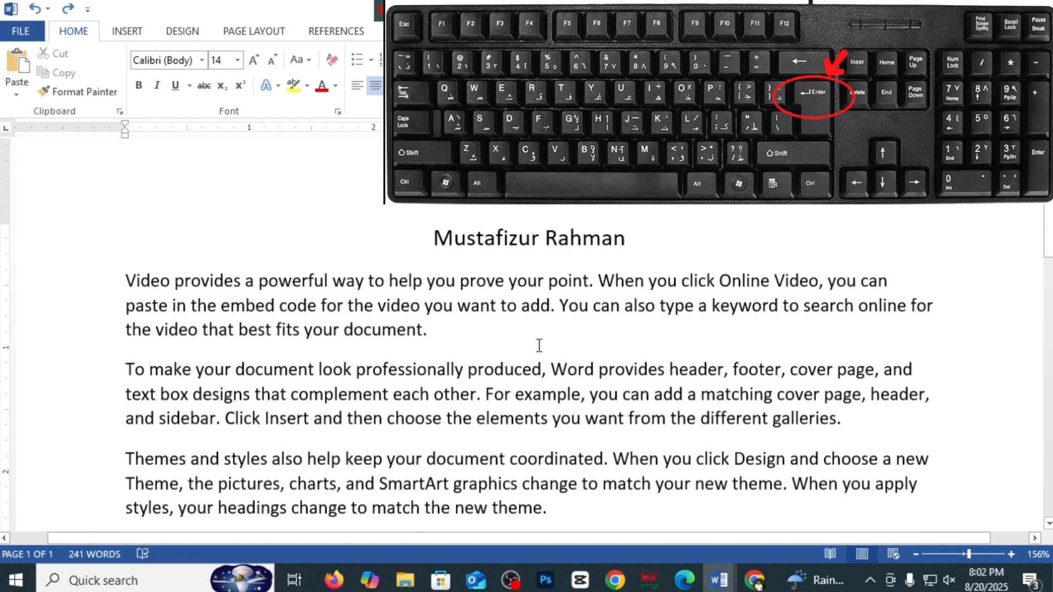
pyautogui.moveTo(128, 286); pyautogui.dragTo(599, 281)
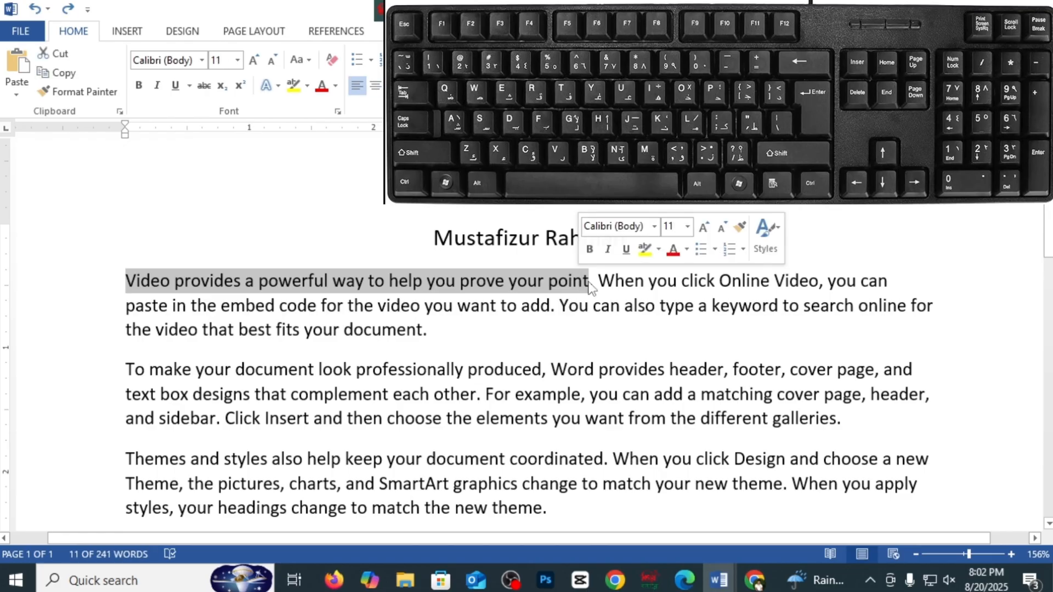
pyautogui.click(599, 280)
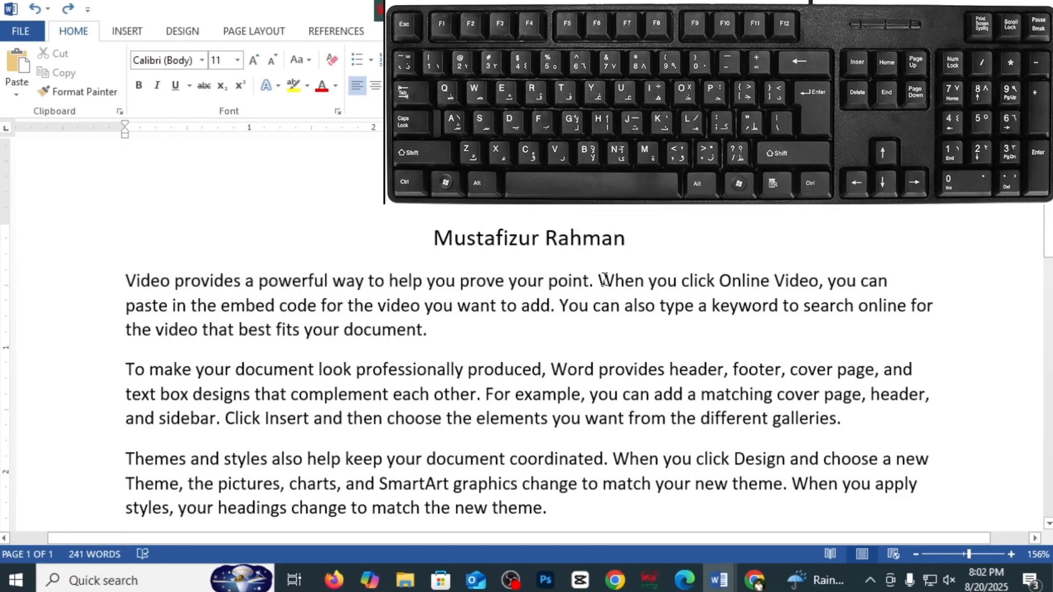
pyautogui.press('Return')
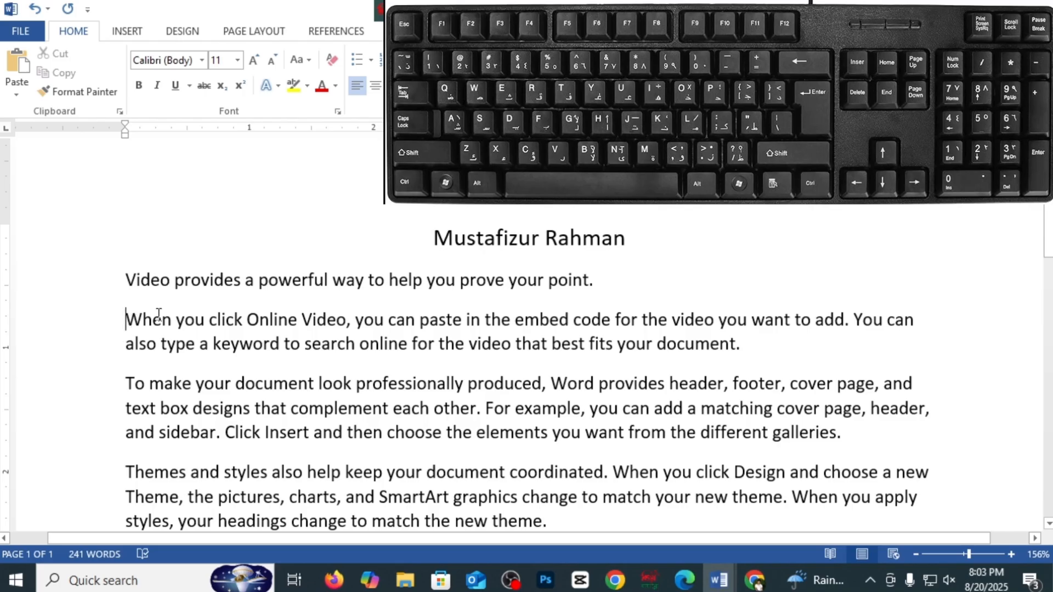
pyautogui.click(141, 284)
pyautogui.click(599, 282)
pyautogui.write('thh')
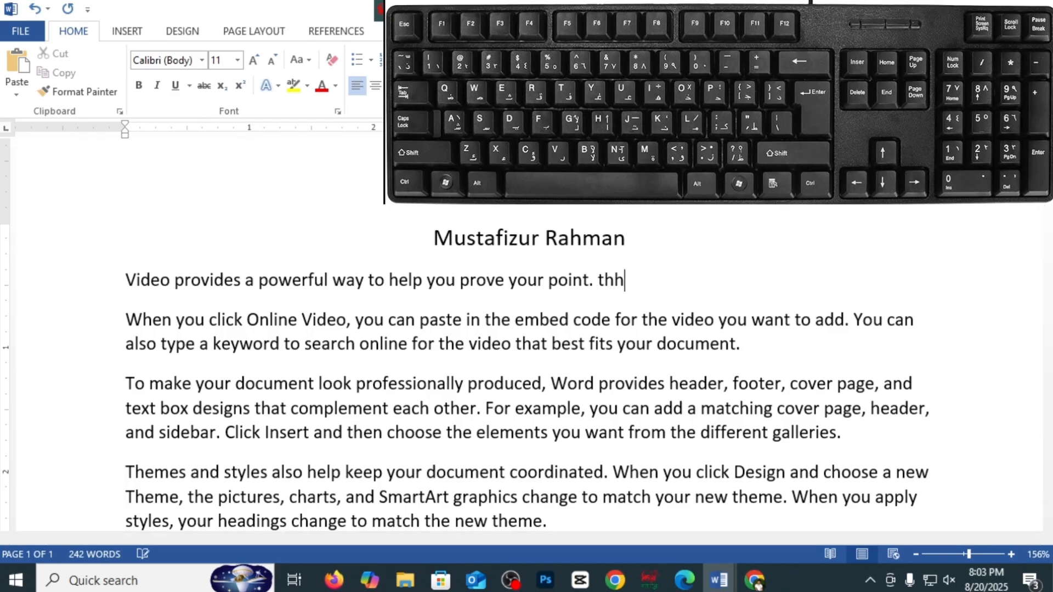
pyautogui.write('hhhhhhhhhhhhhhhhhhhhhhhhh')
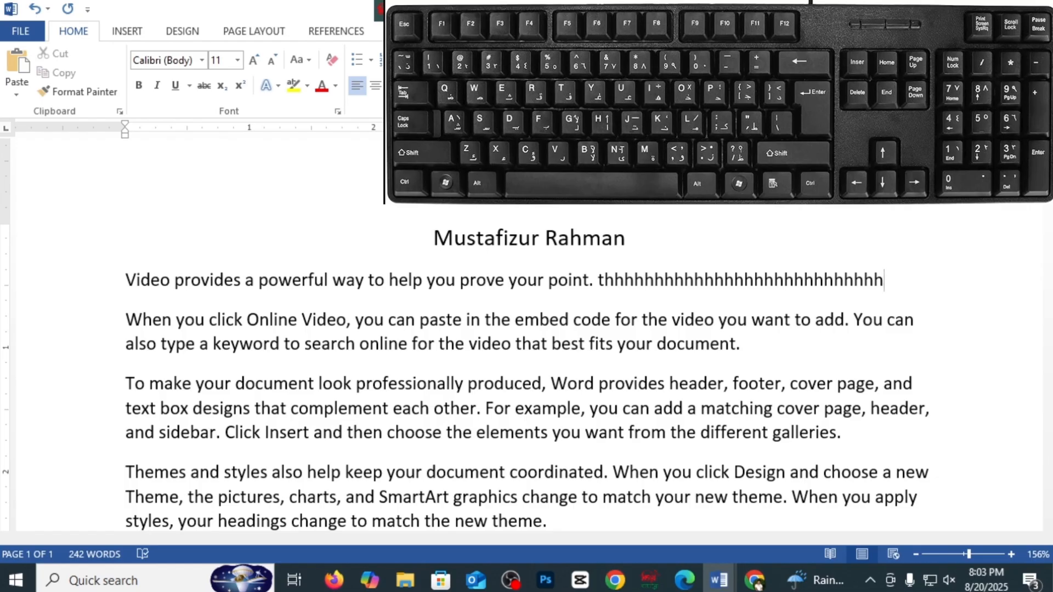
pyautogui.press('Return')
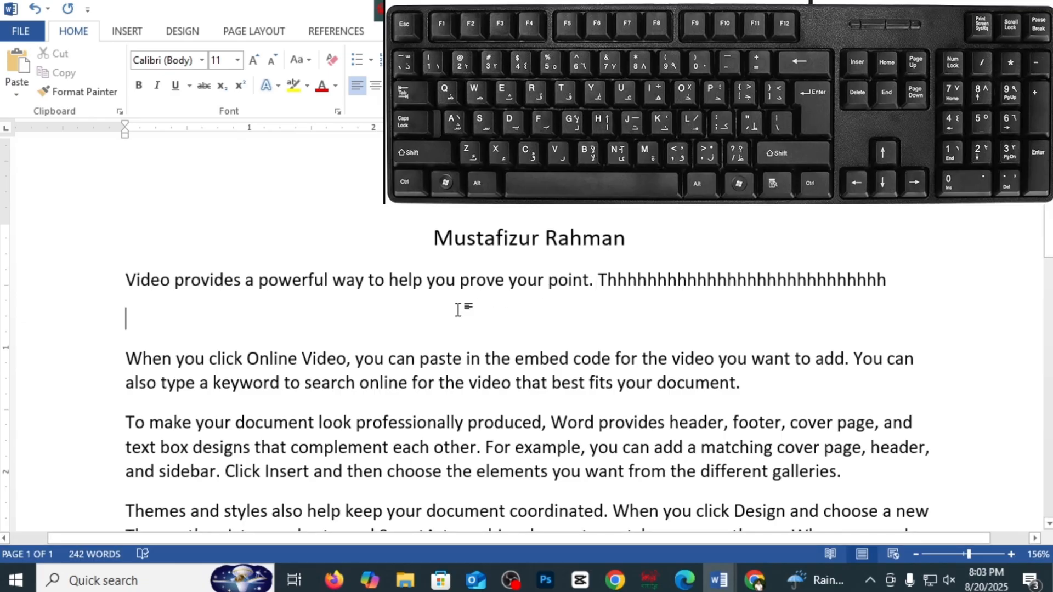
pyautogui.hotkey('ctrl', 'z')
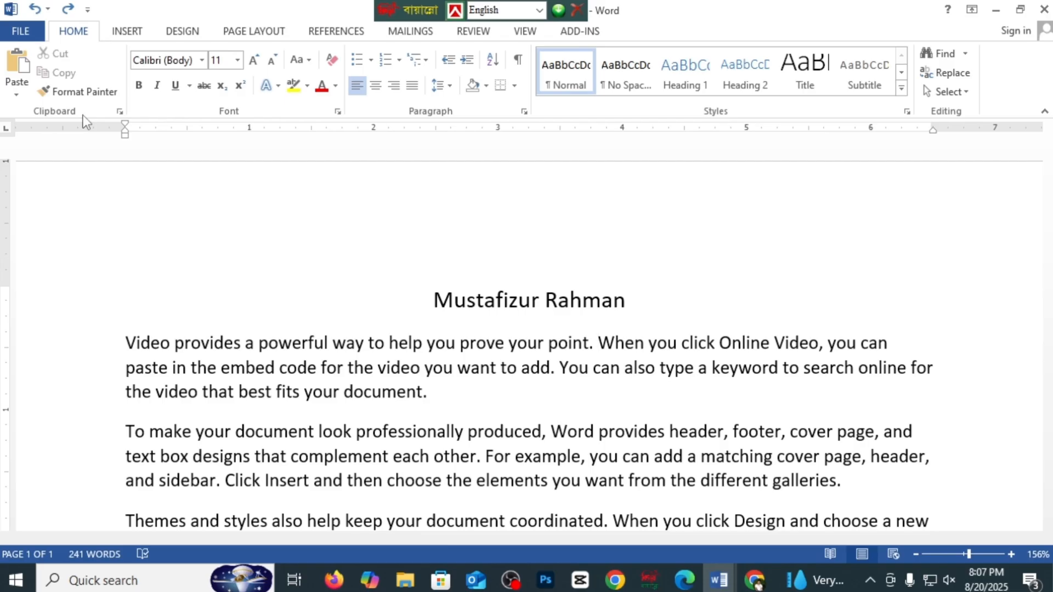
# - Pick up Format Painter, then select the whole author's-name title
pyautogui.click(76, 92)
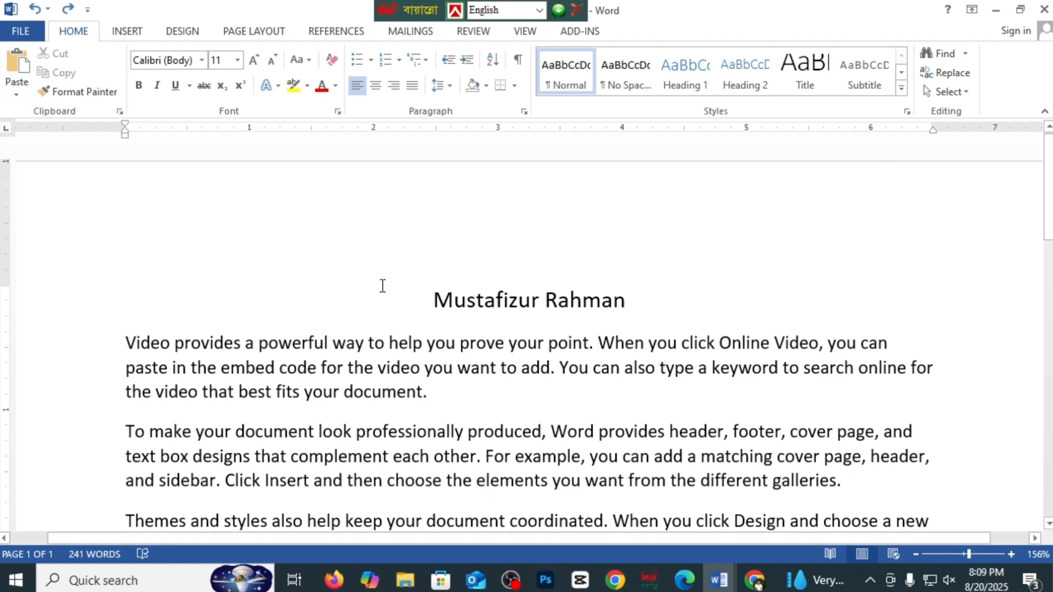
pyautogui.click(433, 300)
pyautogui.moveTo(433, 300); pyautogui.dragTo(590, 302)
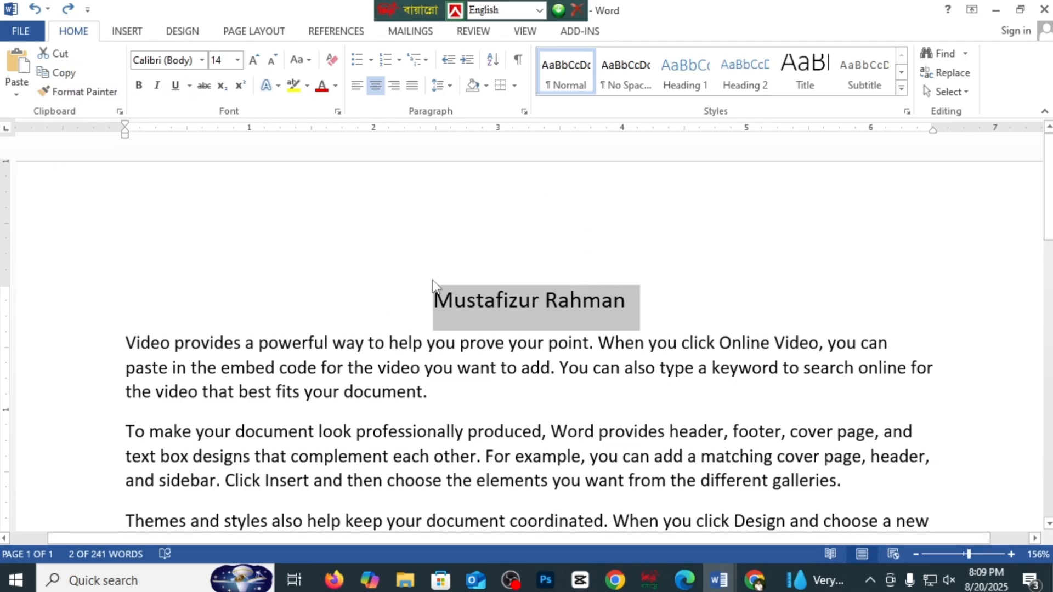
# - Copy the selected title from the right-click menu, then deselect it
pyautogui.rightClick(571, 301)
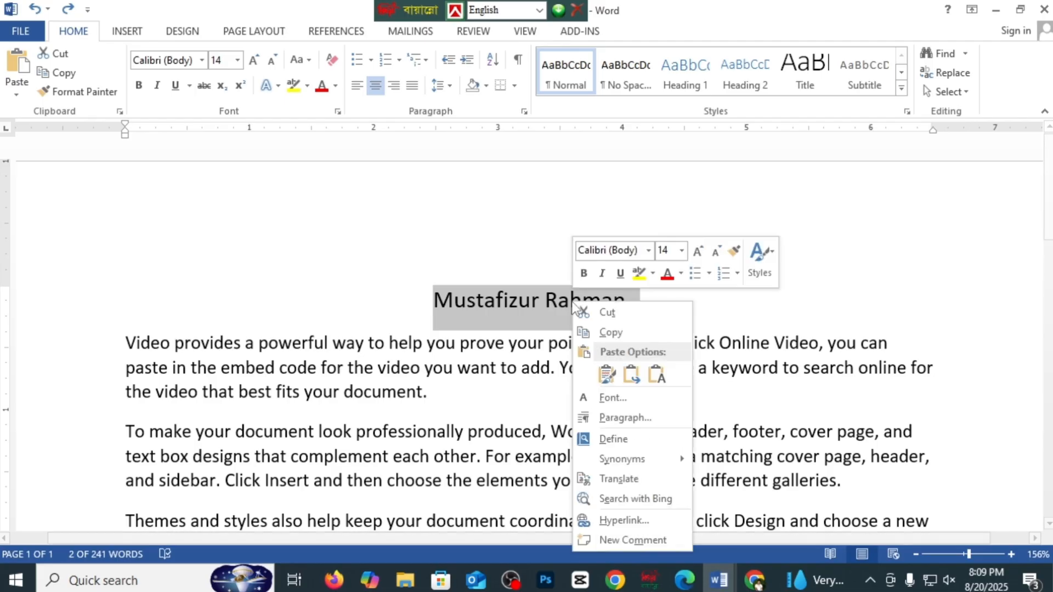
pyautogui.click(604, 330)
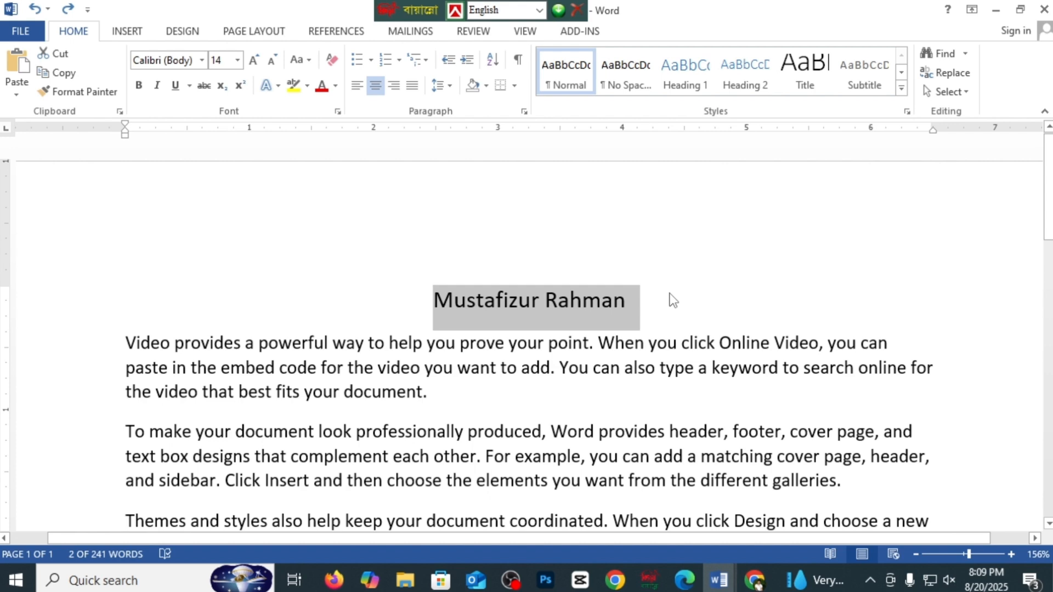
pyautogui.rightClick(597, 288)
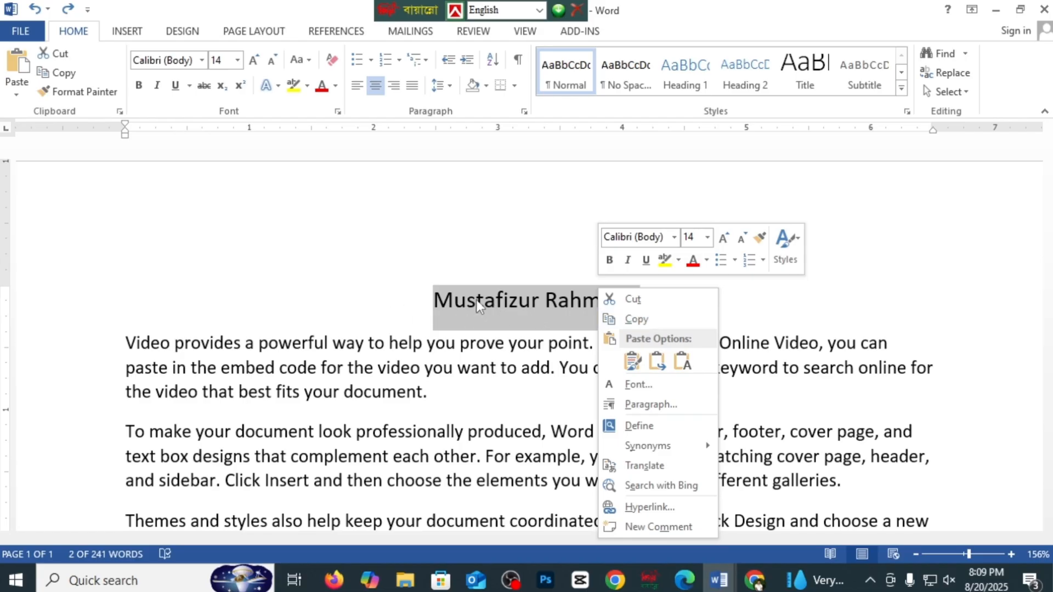
pyautogui.press('Escape')
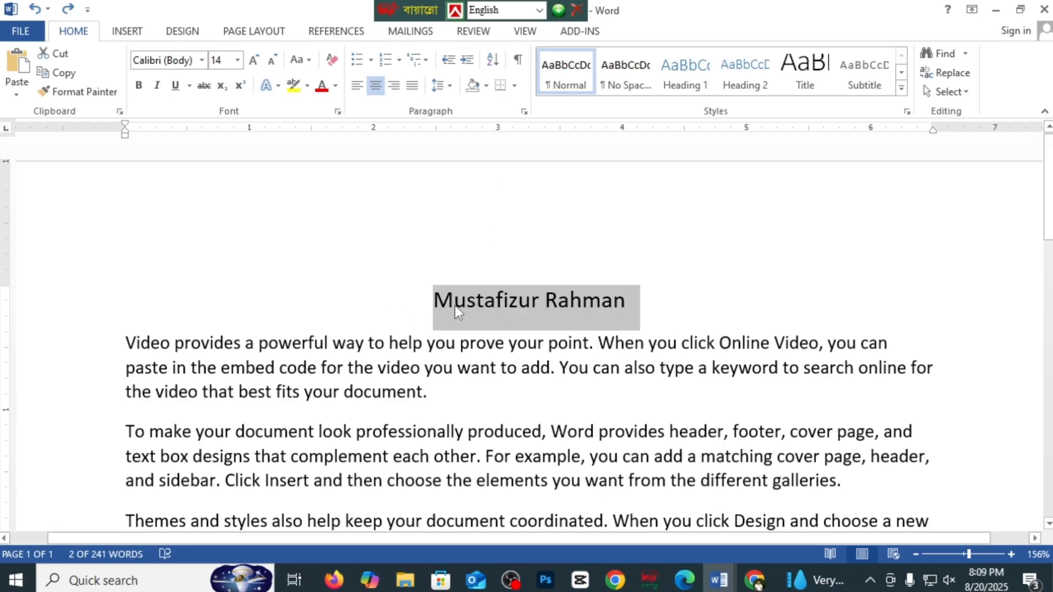
pyautogui.click(432, 299)
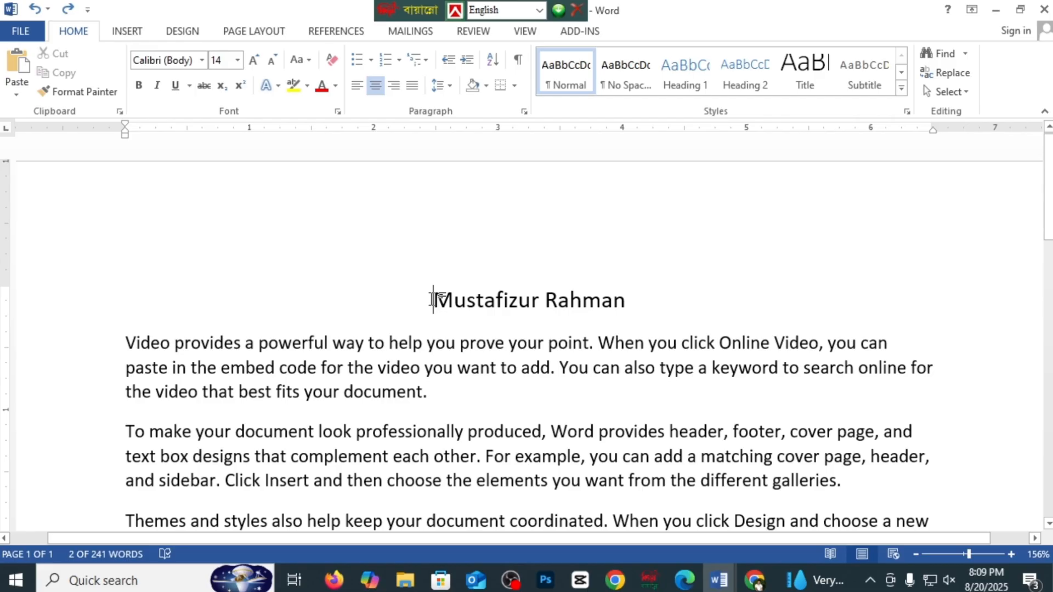
pyautogui.click(428, 394)
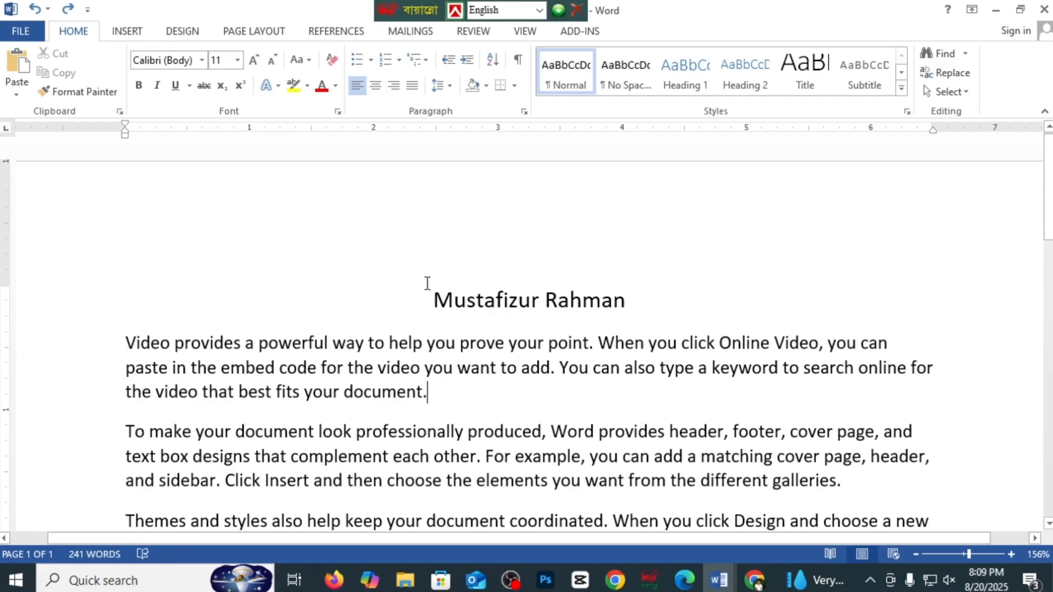
pyautogui.moveTo(433, 299); pyautogui.dragTo(603, 296)
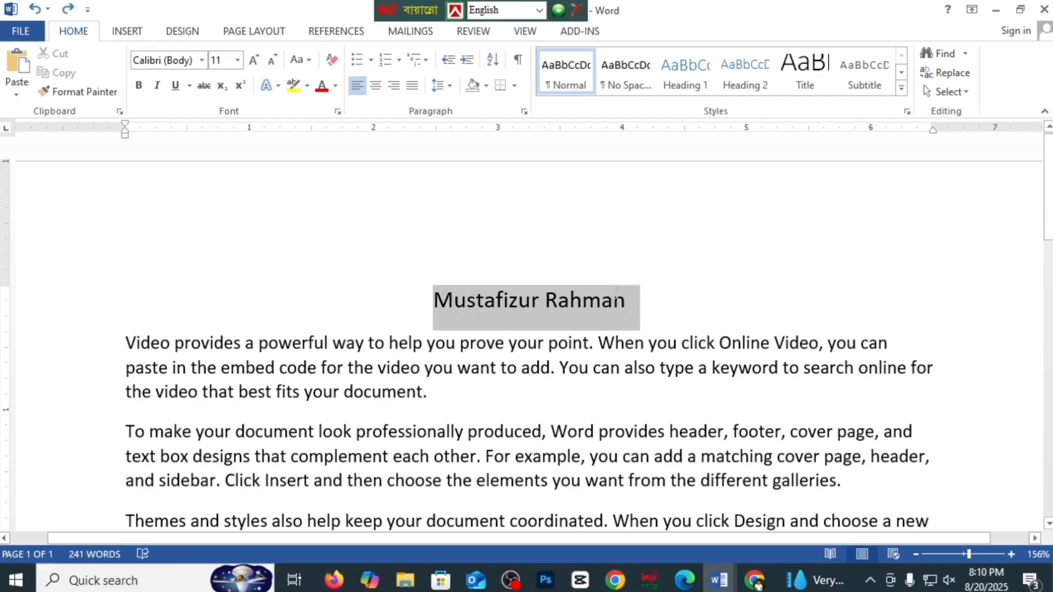
pyautogui.rightClick(603, 296)
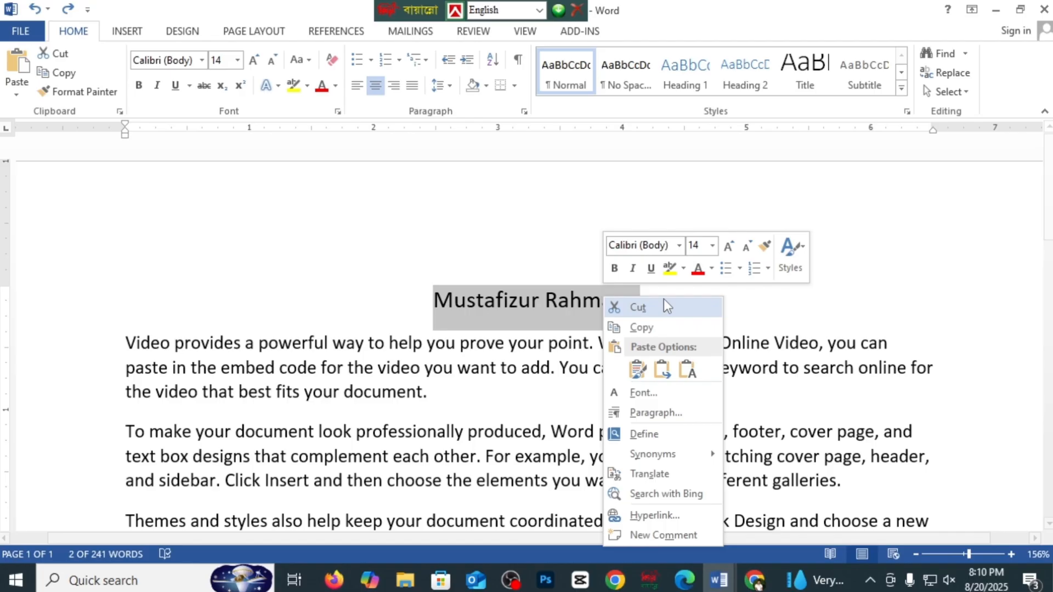
pyautogui.click(639, 328)
pyautogui.click(430, 393)
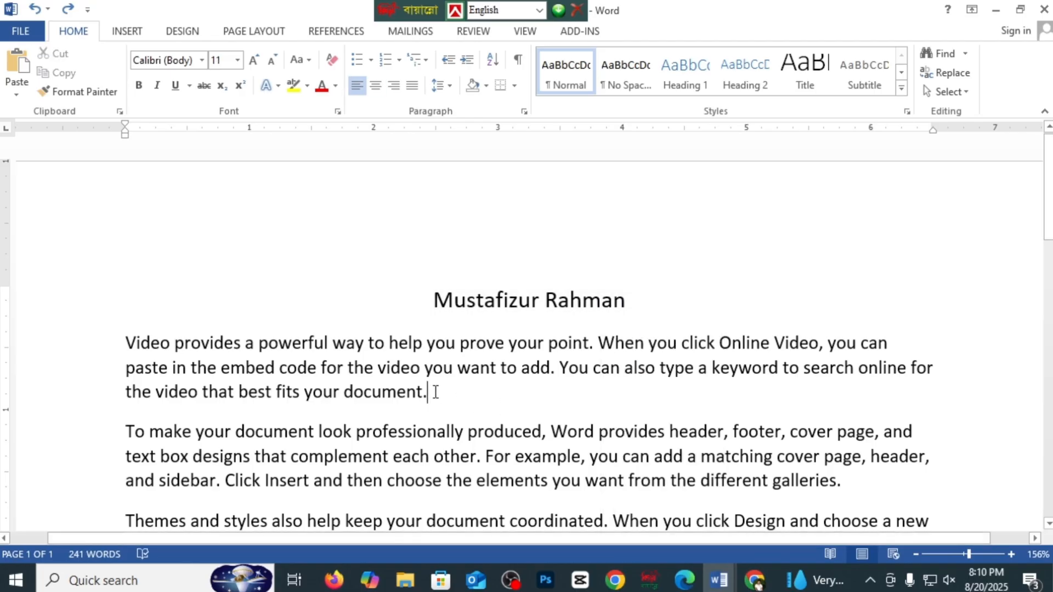
pyautogui.click(18, 66)
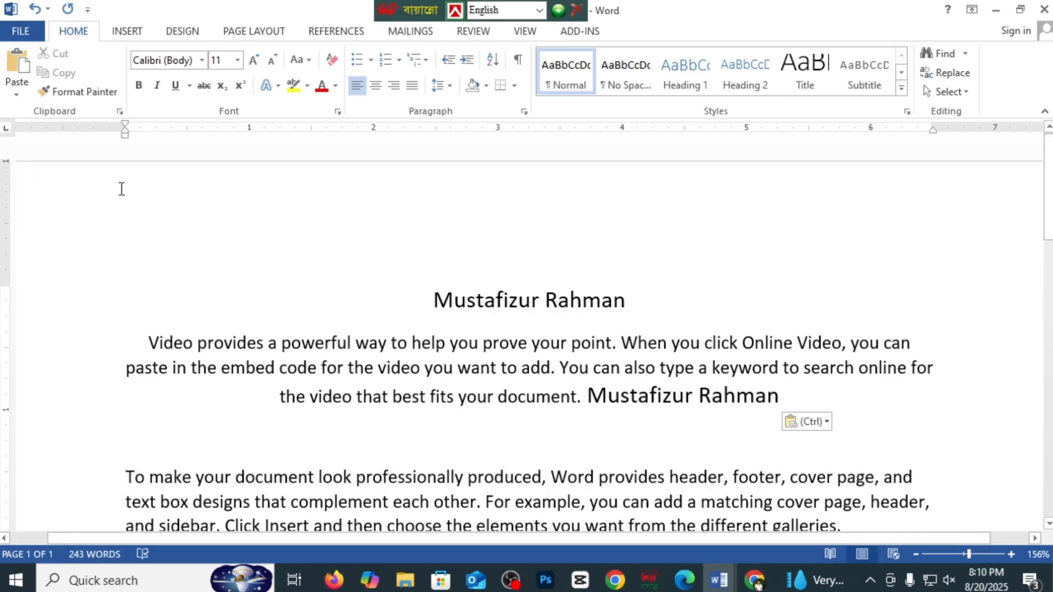
pyautogui.hotkey('ctrl', 'z')
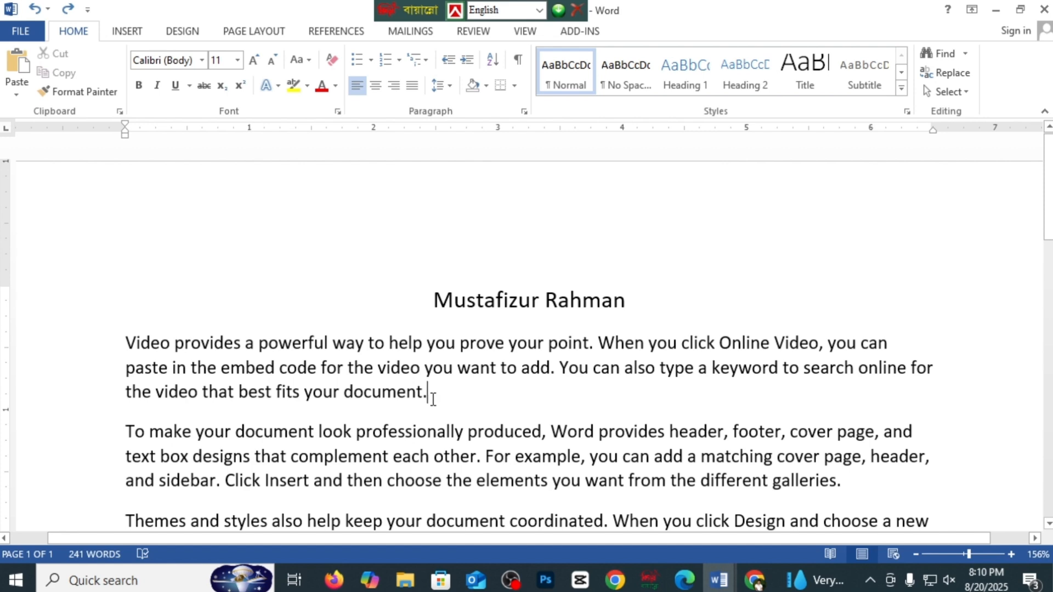
pyautogui.rightClick(429, 395)
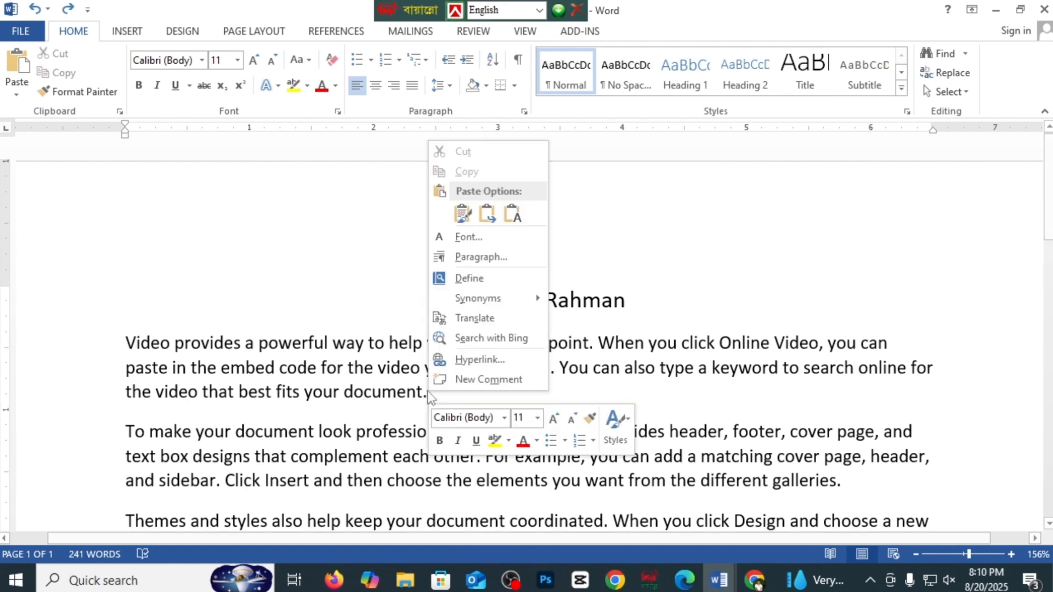
pyautogui.click(462, 214)
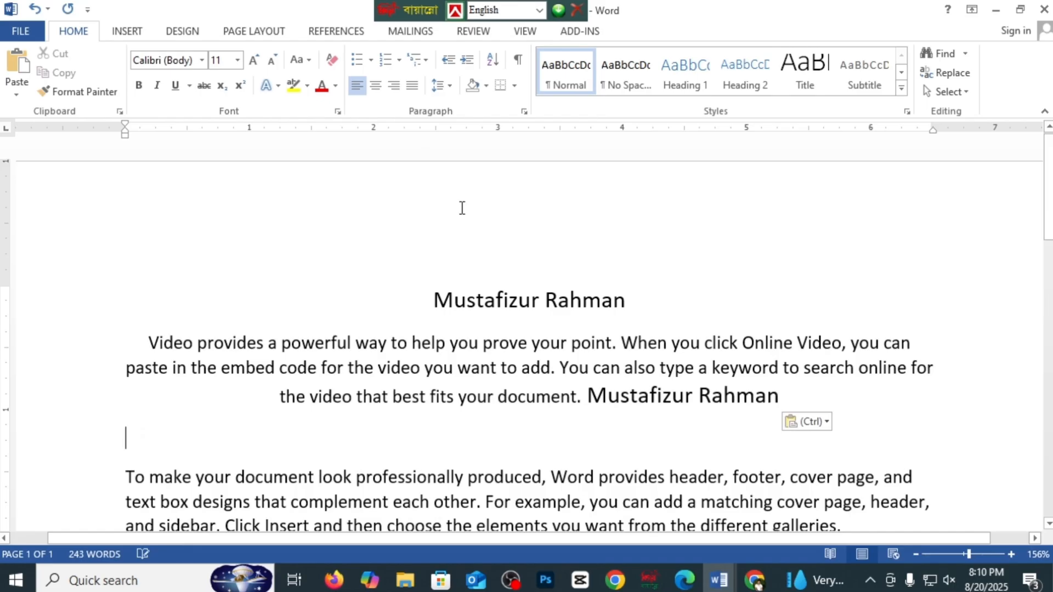
pyautogui.hotkey('ctrl', 'z')
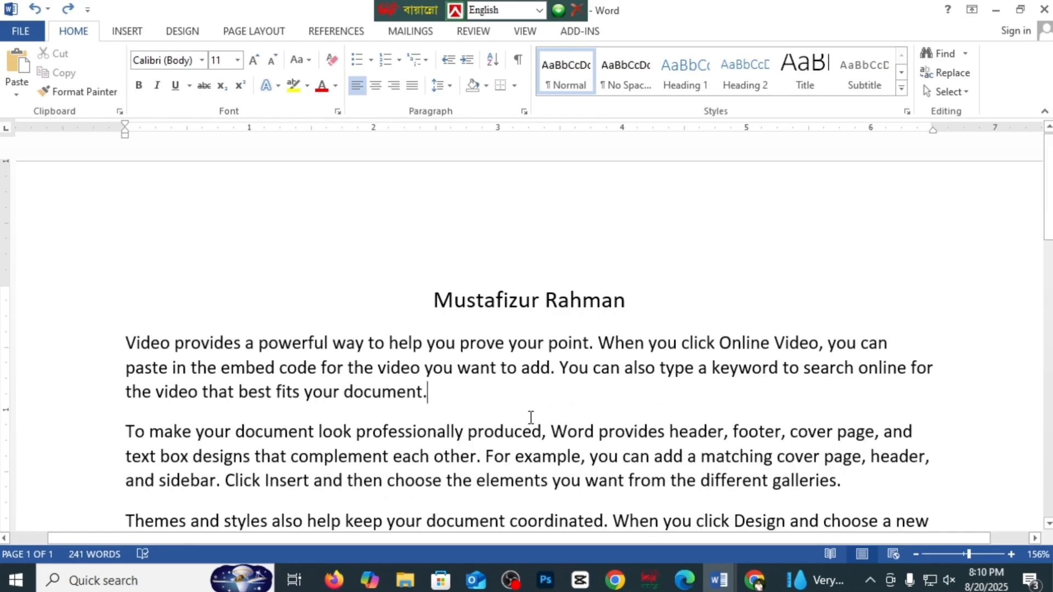
pyautogui.press('ctrl')
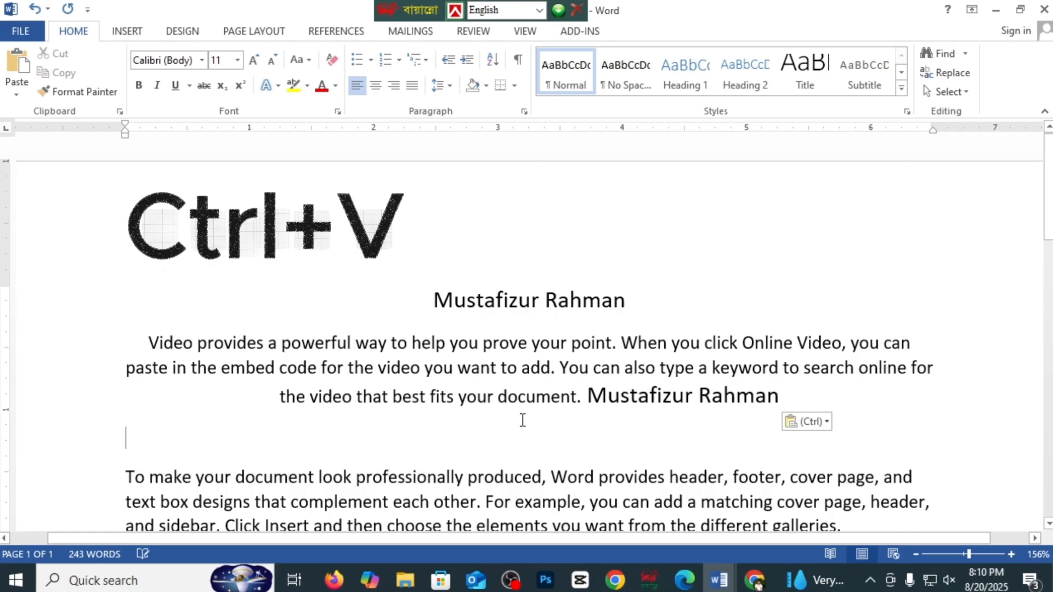
pyautogui.moveTo(596, 397); pyautogui.dragTo(773, 397)
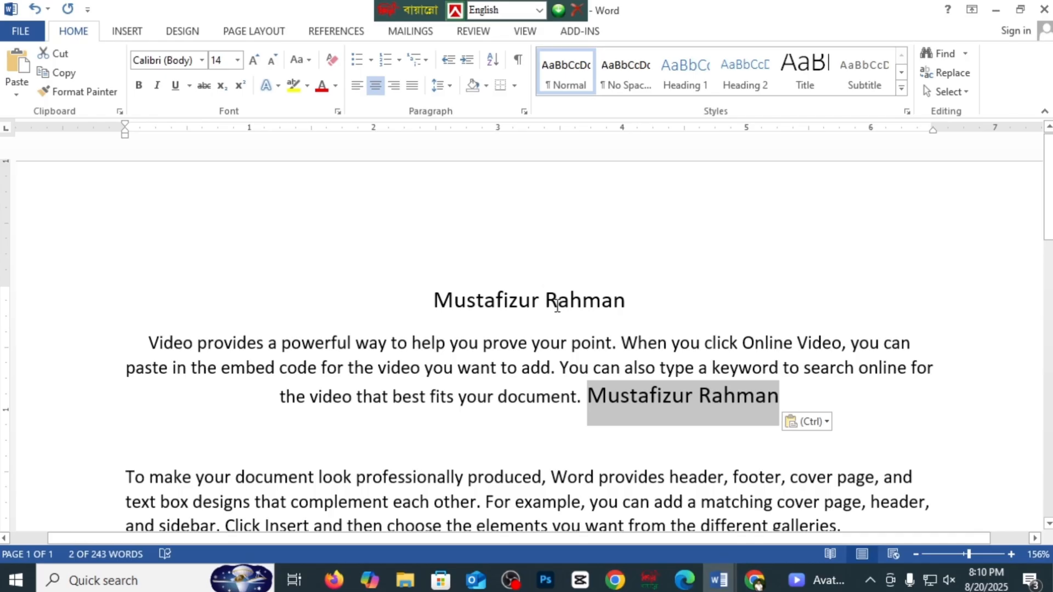
pyautogui.hotkey('ctrl', 'z')
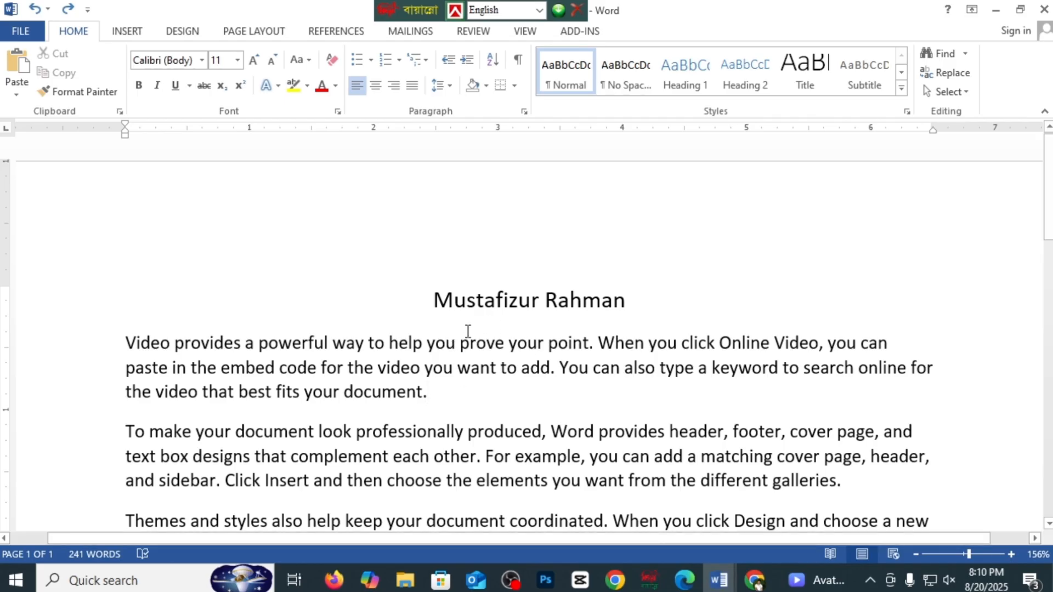
# - Select the whole author's-name title line and remove it, leaving the paragraphs at the top
pyautogui.moveTo(433, 299); pyautogui.dragTo(625, 295)
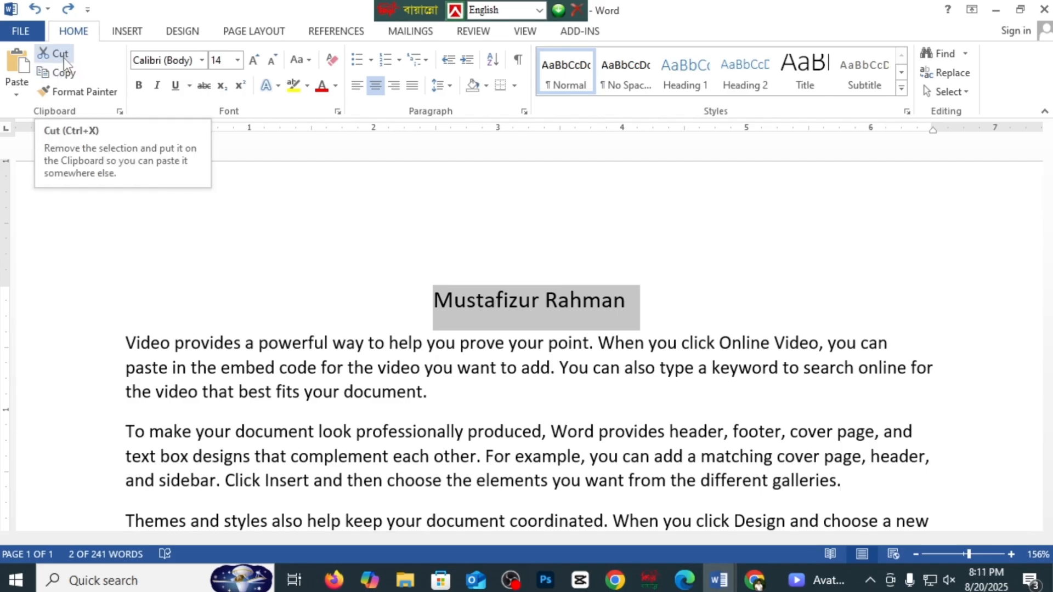
pyautogui.rightClick(611, 296)
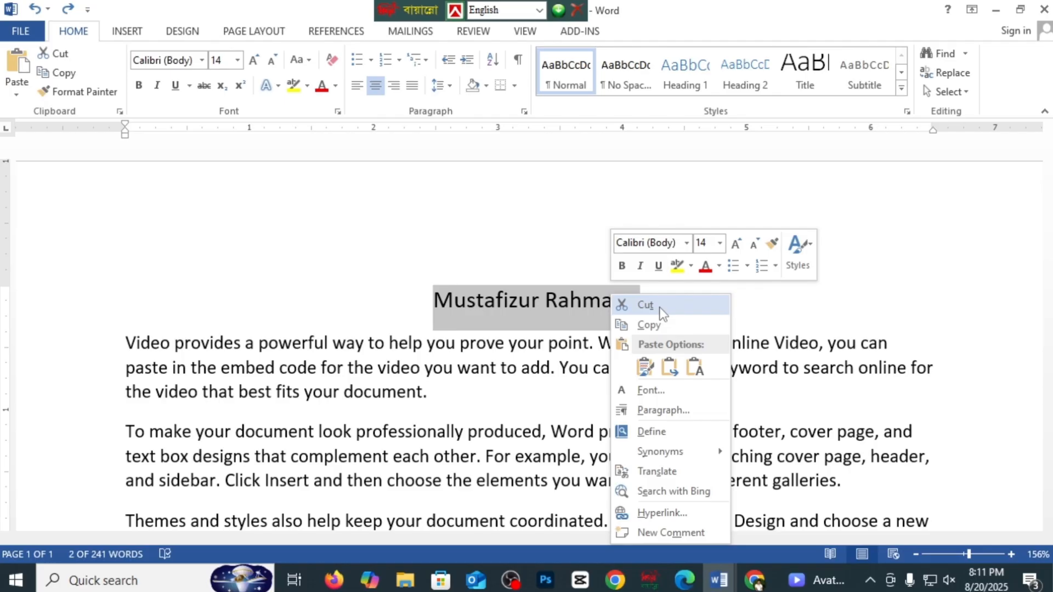
pyautogui.click(541, 300)
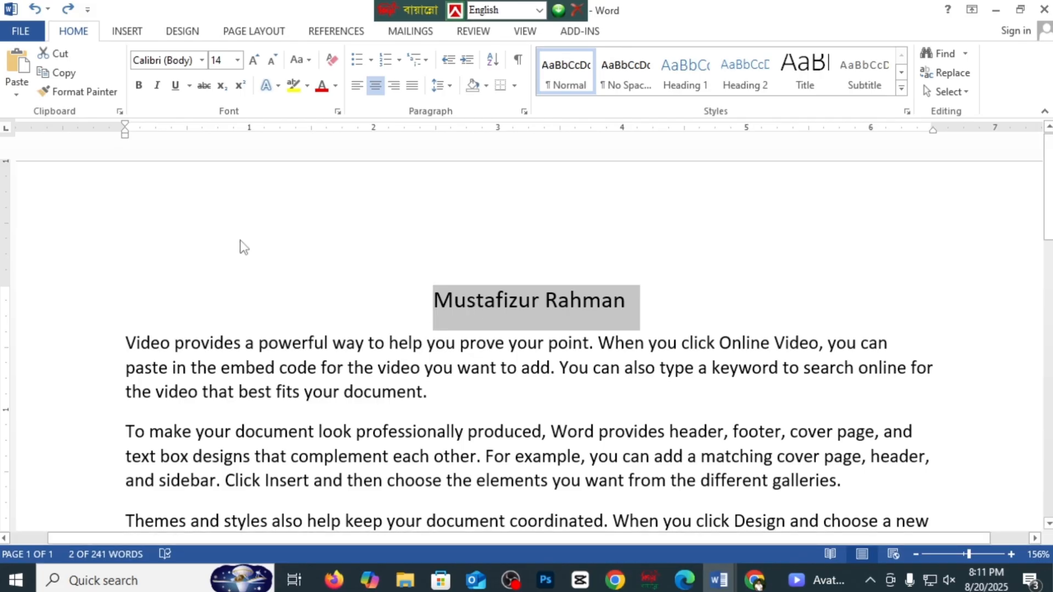
pyautogui.click(429, 301)
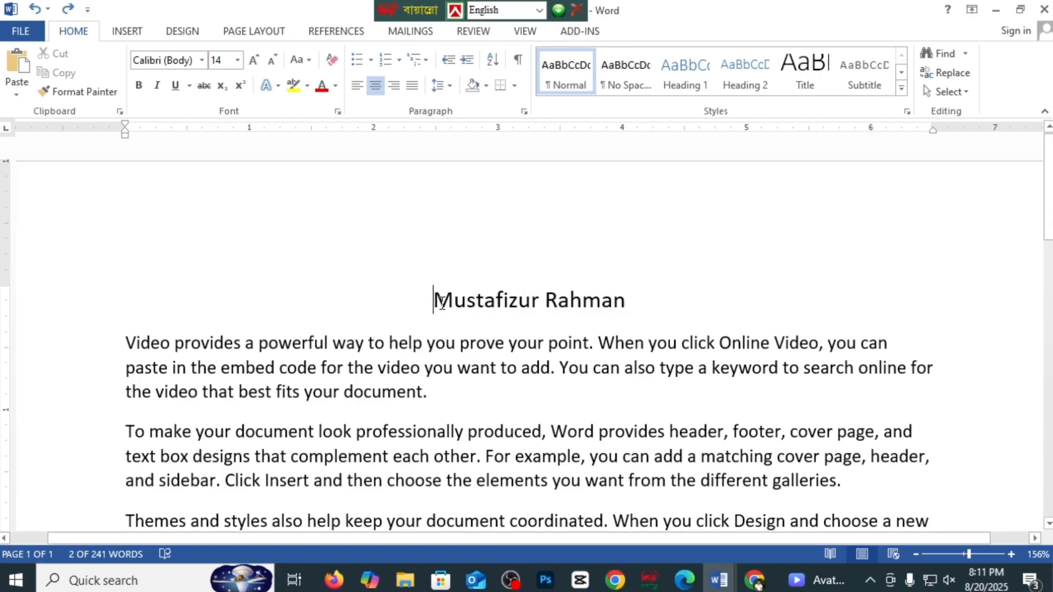
pyautogui.moveTo(432, 301); pyautogui.dragTo(613, 305)
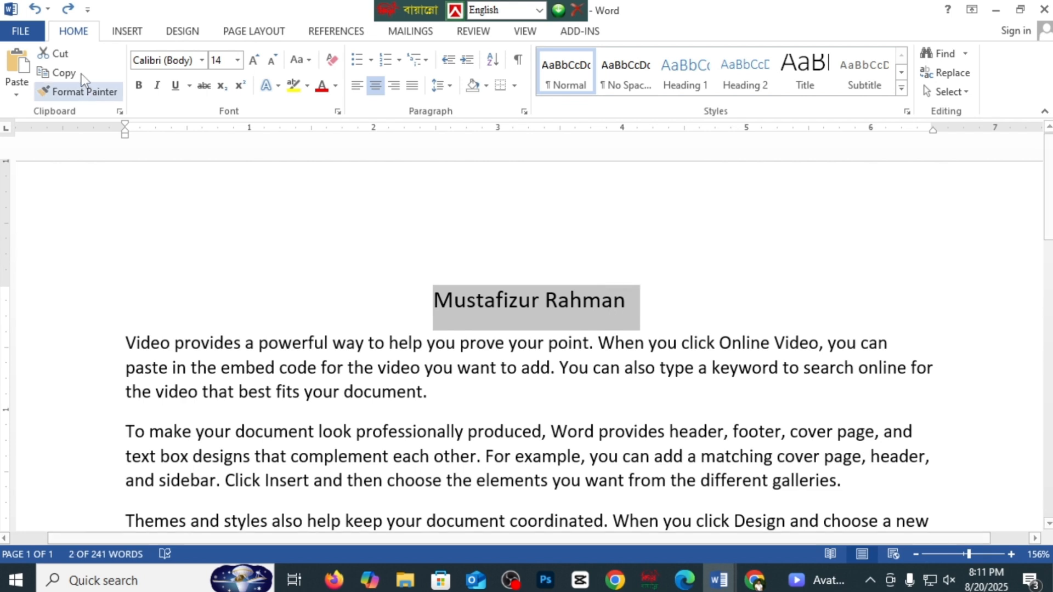
pyautogui.rightClick(527, 303)
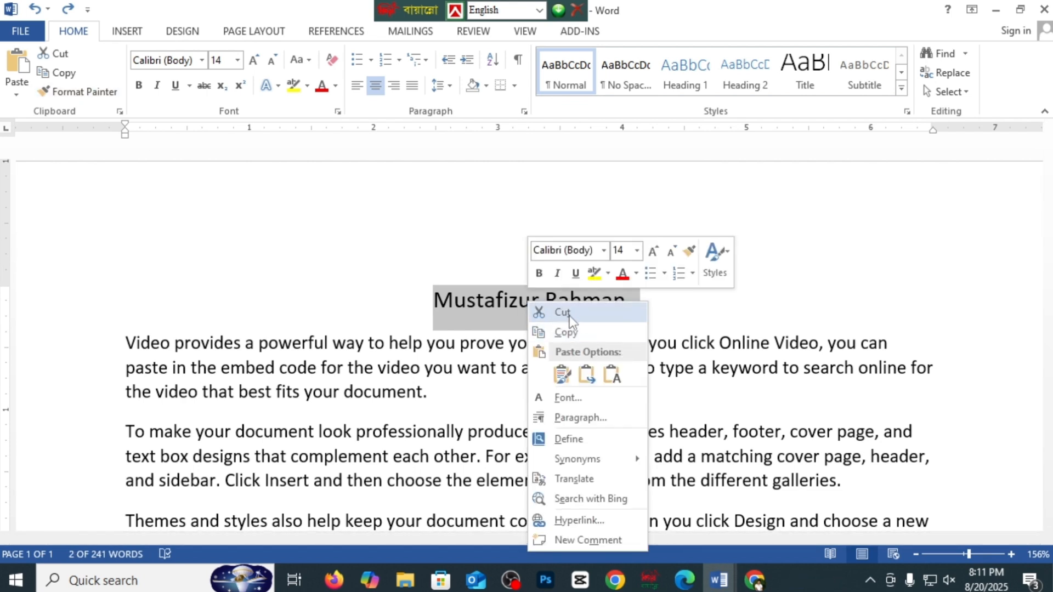
pyautogui.click(468, 309)
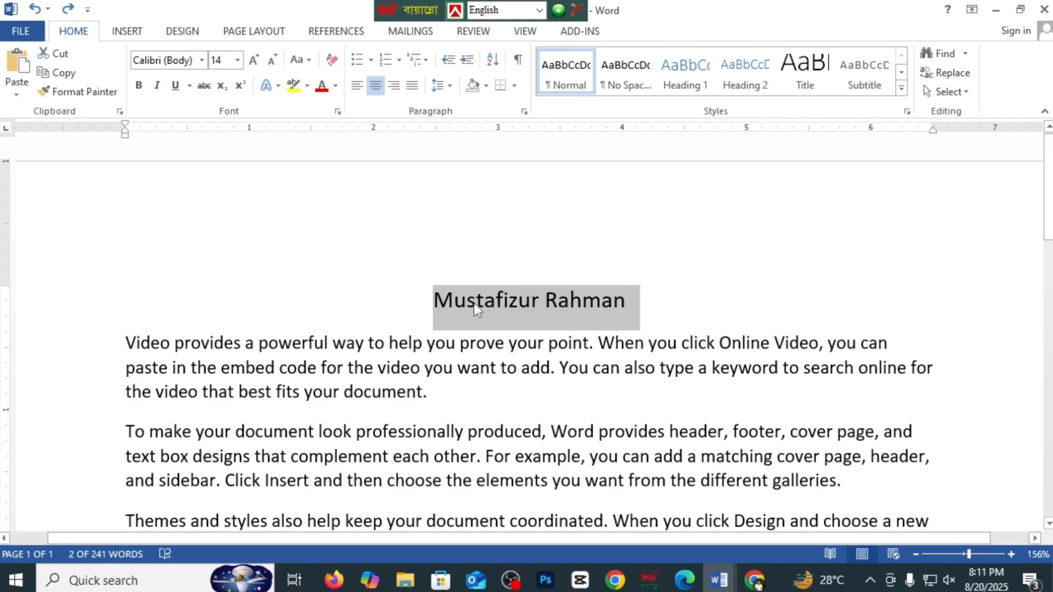
pyautogui.press('Delete')
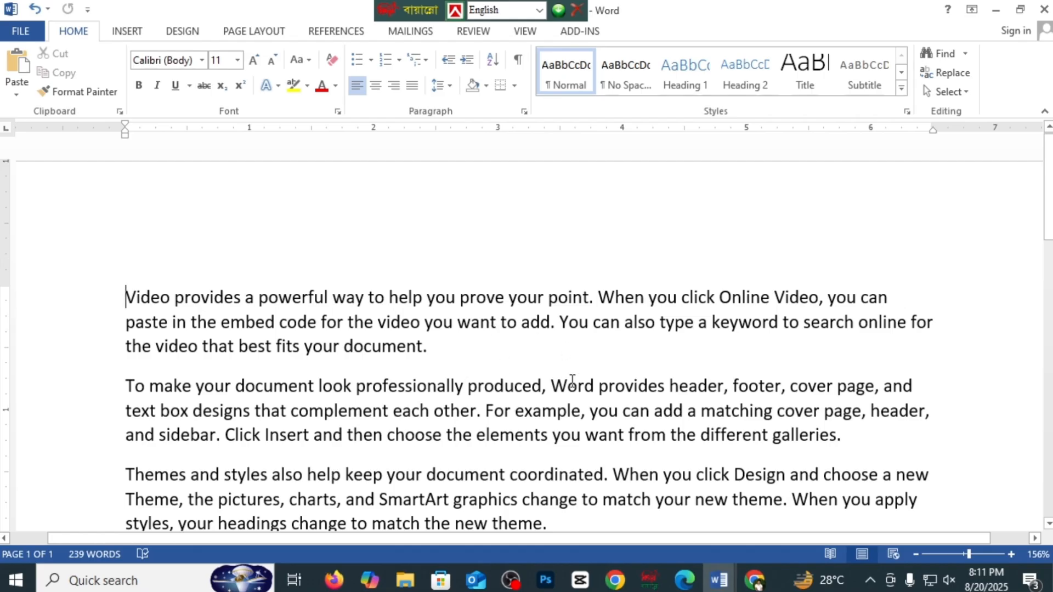
pyautogui.scroll(-2, 570, 384)
# - Paste the cut 'Mustafizur Rahman' title after 'theme.' in the third paragraph
pyautogui.click(550, 402)
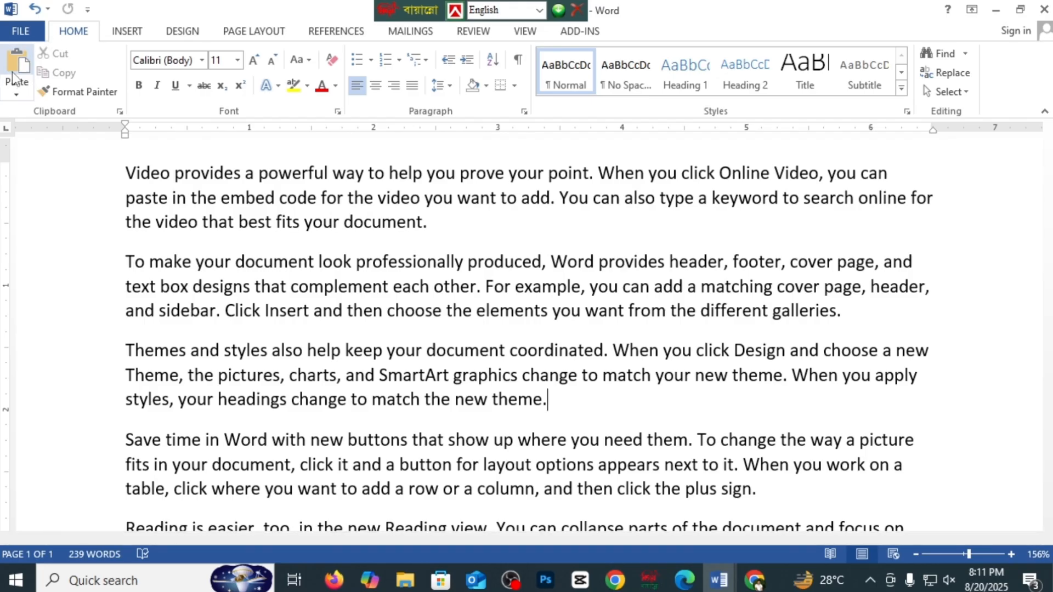
pyautogui.rightClick(551, 401)
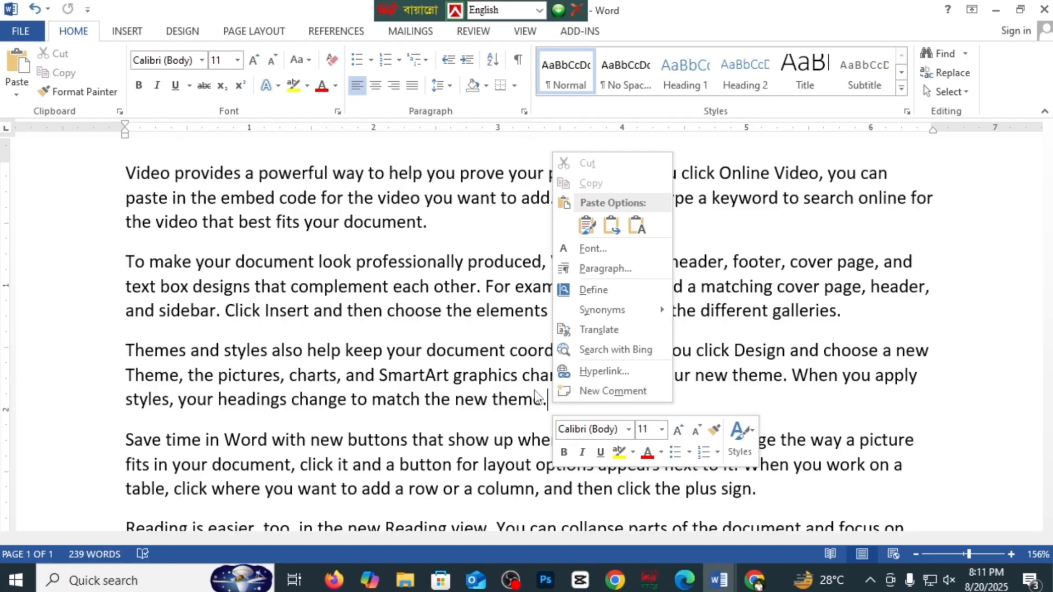
pyautogui.click(554, 415)
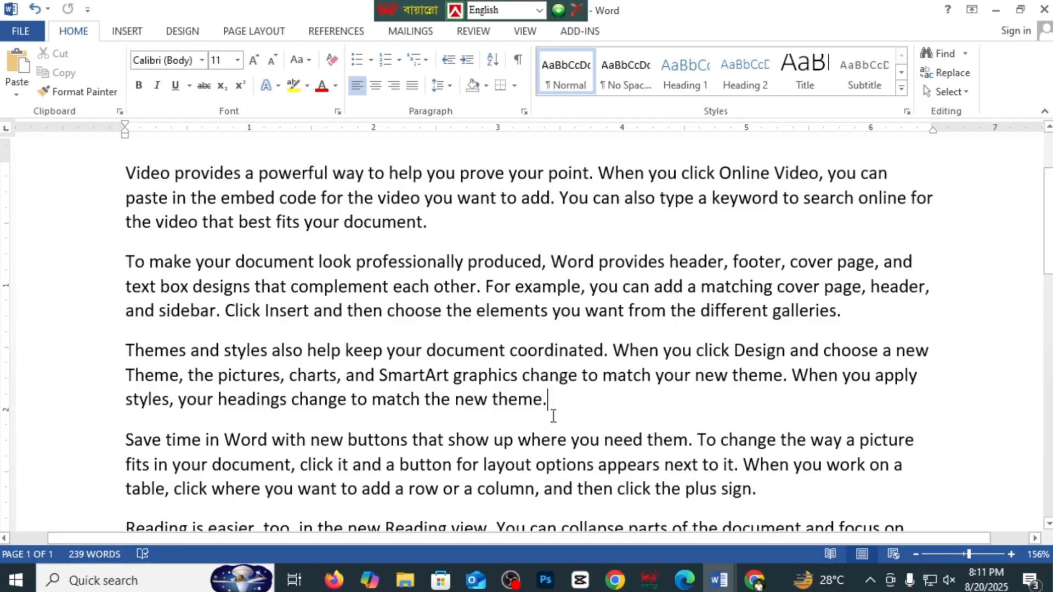
pyautogui.hotkey('ctrl', 'v')
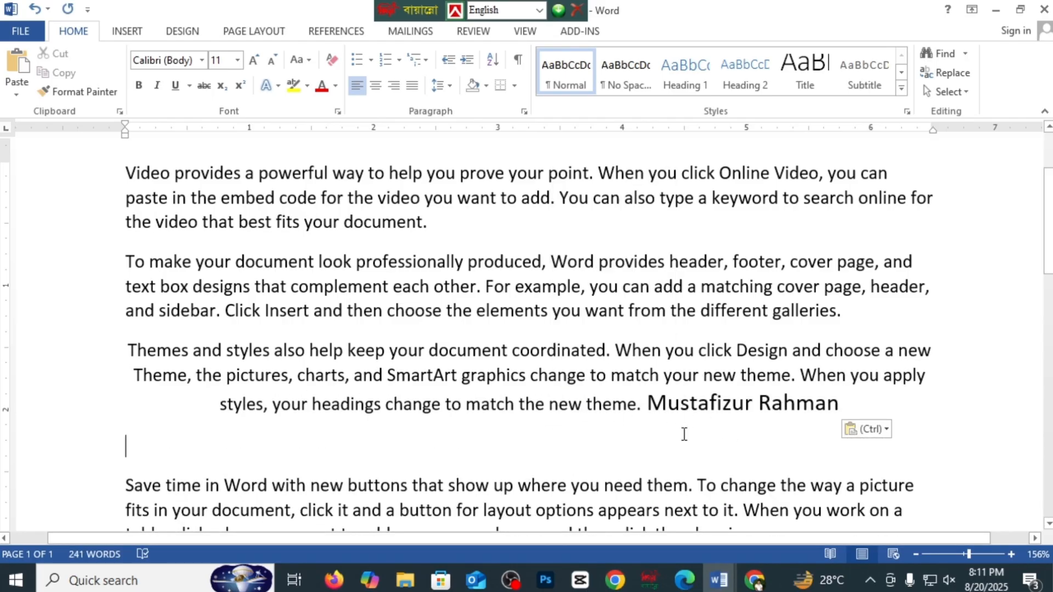
pyautogui.scroll(2, 594, 414)
# - Undo the paste and the cut so the title returns to the top of the document
pyautogui.hotkey('ctrl', 'z')
pyautogui.scroll(-3, 598, 416)
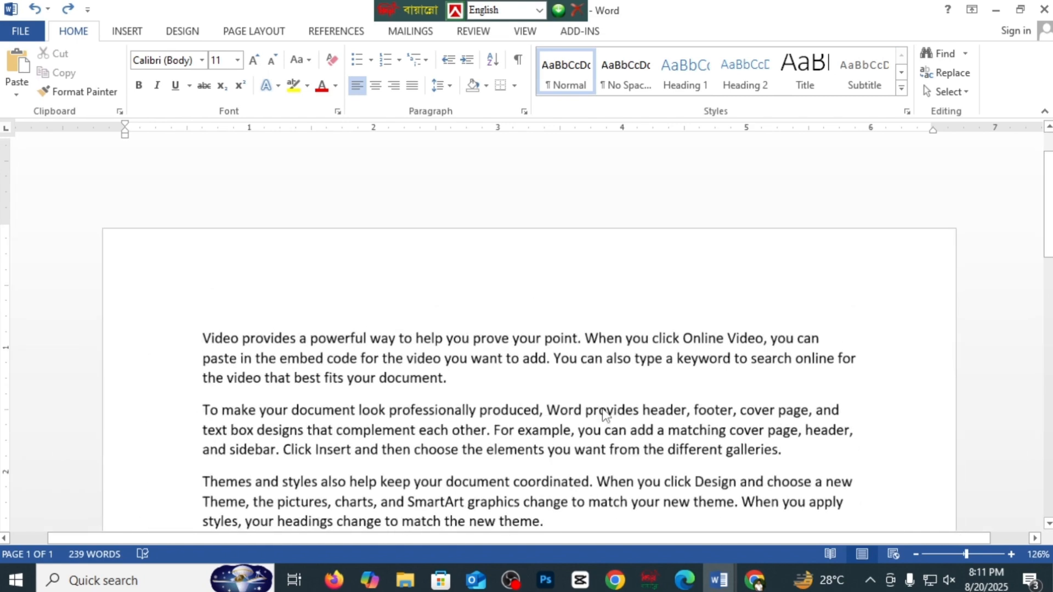
pyautogui.hotkey('ctrl', 'z')
pyautogui.scroll(-3, 584, 409)
# - Paste the title before 'keyword' in the first paragraph, then undo it
pyautogui.scroll(3, 574, 404)
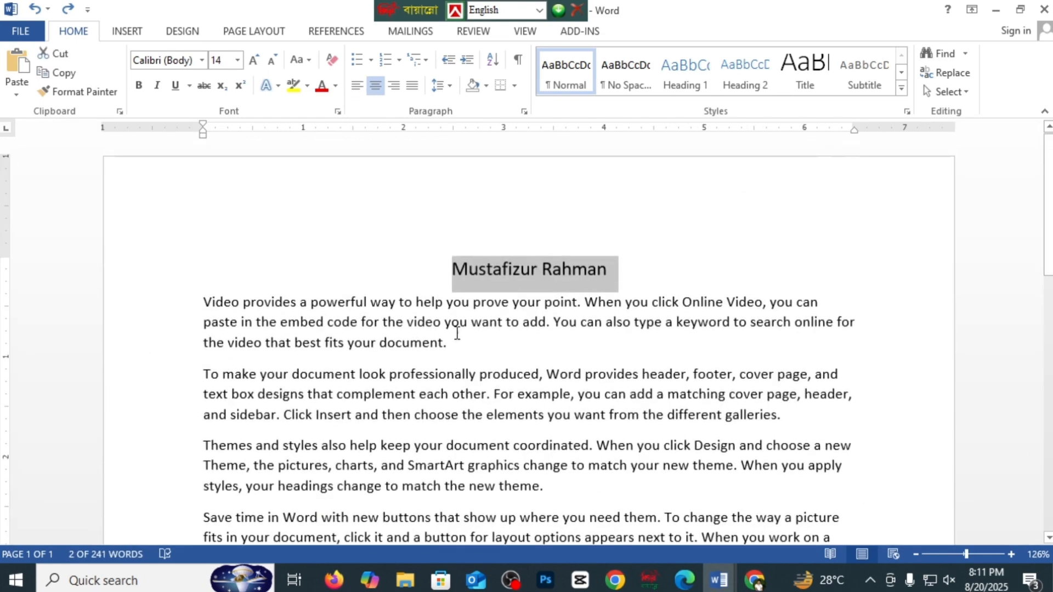
pyautogui.click(675, 322)
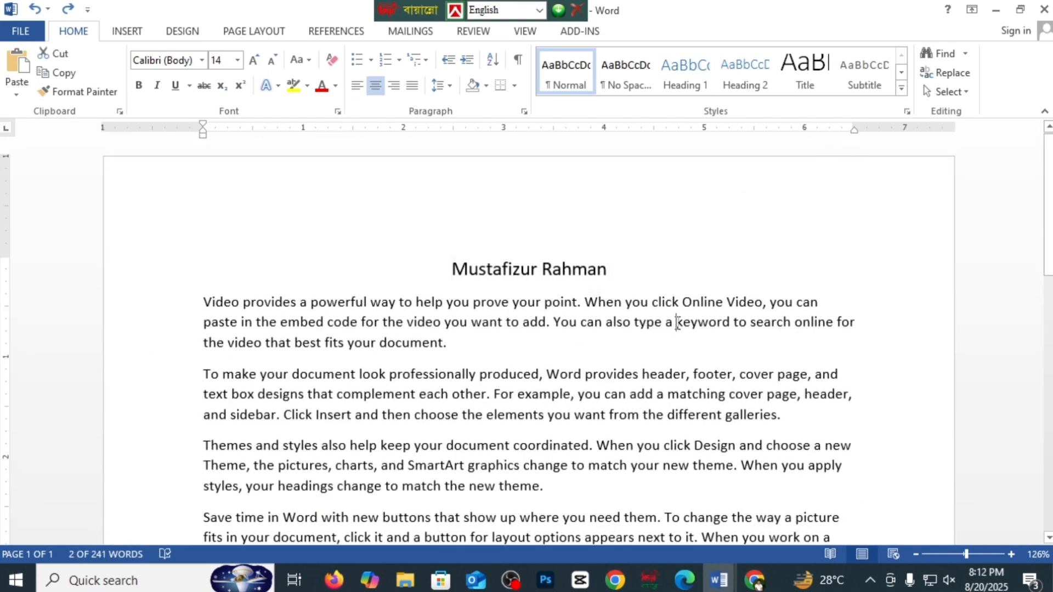
pyautogui.hotkey('ctrl', 'v')
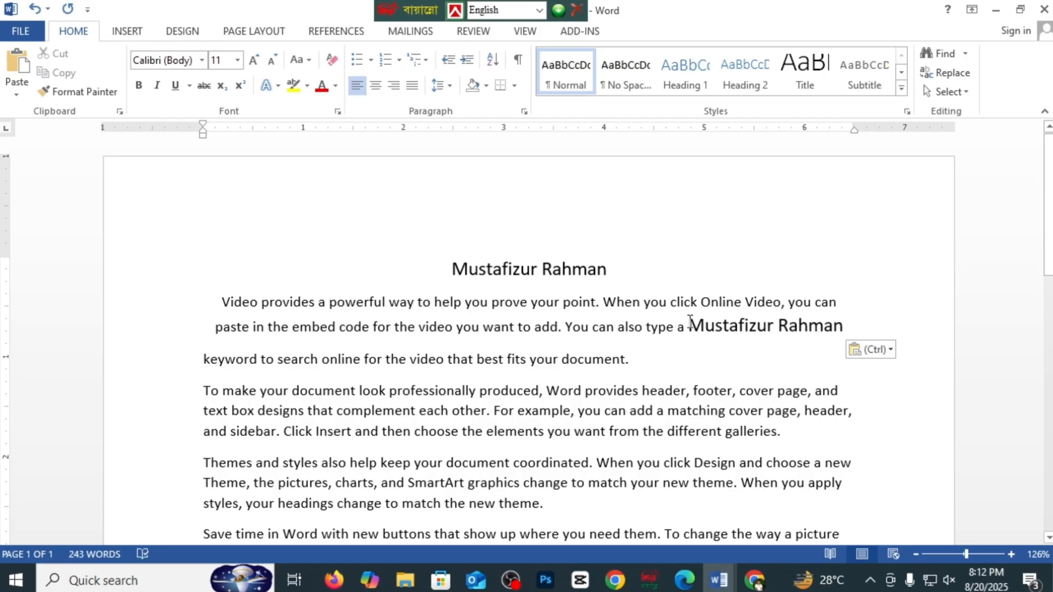
pyautogui.hotkey('ctrl', 'z')
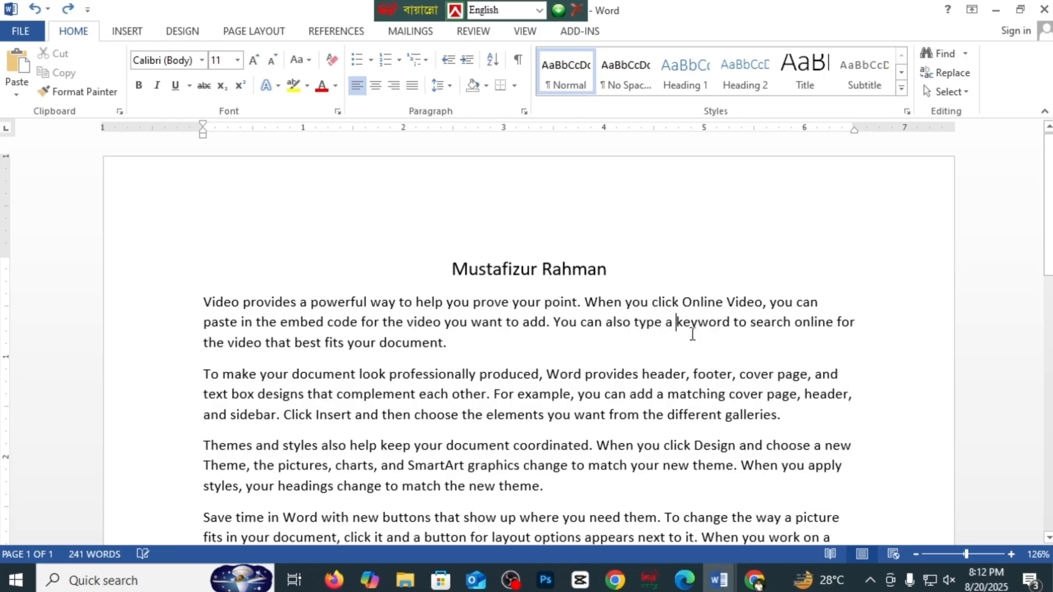
# - Paste a copy of the 'Mustafizur Rahman' title after 'document.' in the first paragraph
pyautogui.click(572, 274)
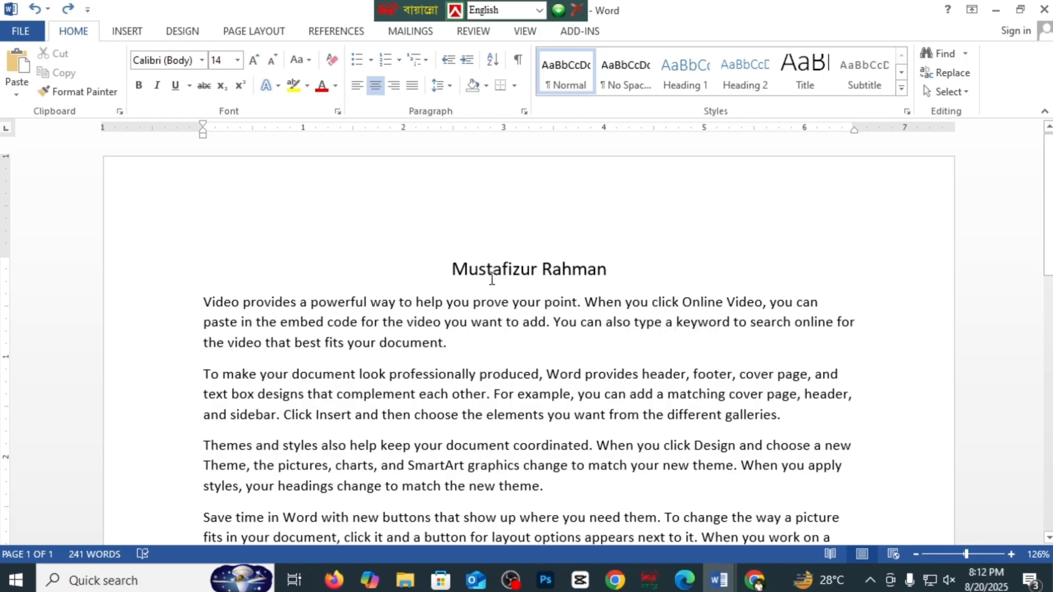
pyautogui.moveTo(451, 268); pyautogui.dragTo(609, 269)
pyautogui.hotkey('ctrl', 'c')
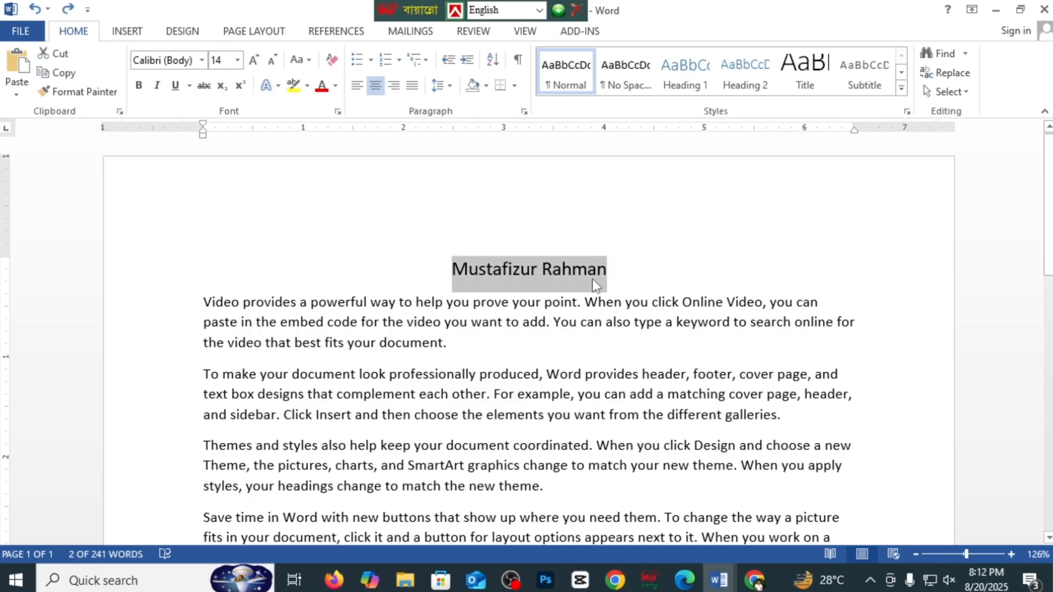
pyautogui.click(449, 344)
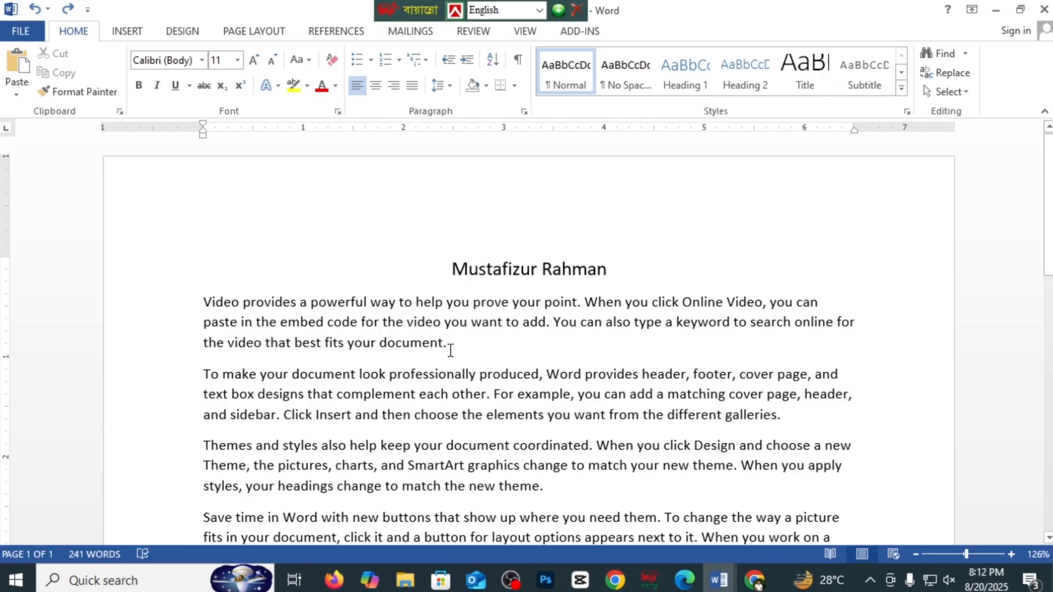
pyautogui.hotkey('ctrl', 'v')
# - Delete the pasted title copy so the first paragraph ends at 'document.'
pyautogui.moveTo(452, 347); pyautogui.dragTo(607, 348)
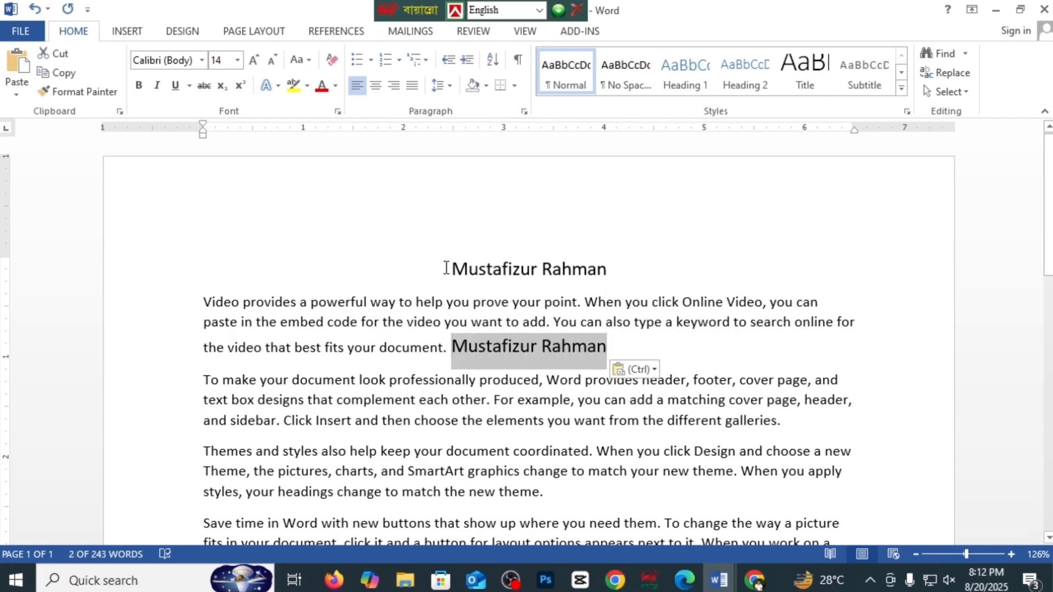
pyautogui.tripleClick(464, 267)
pyautogui.moveTo(349, 347); pyautogui.dragTo(423, 347)
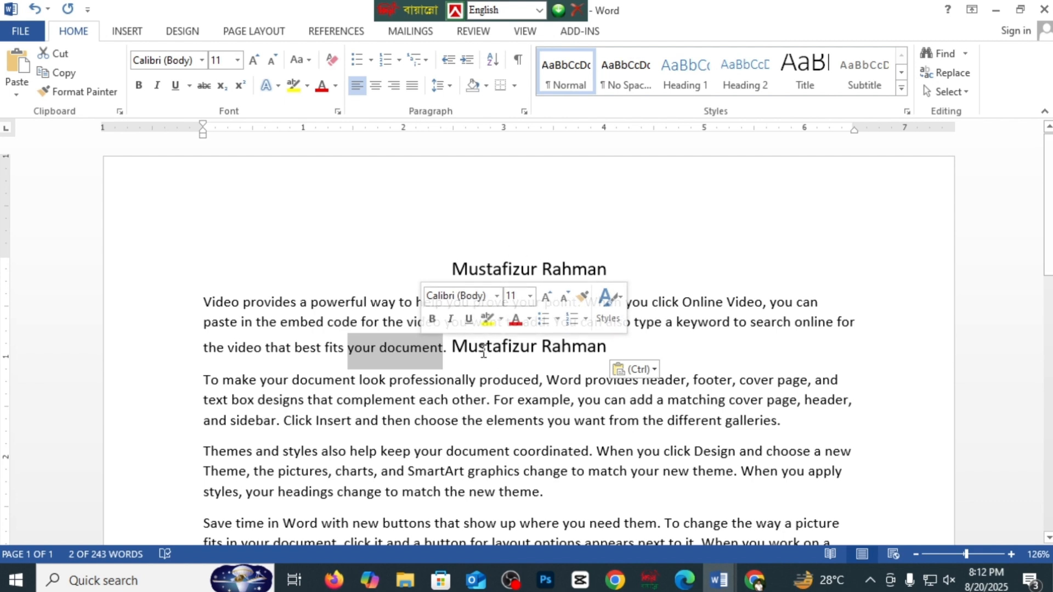
pyautogui.click(362, 348)
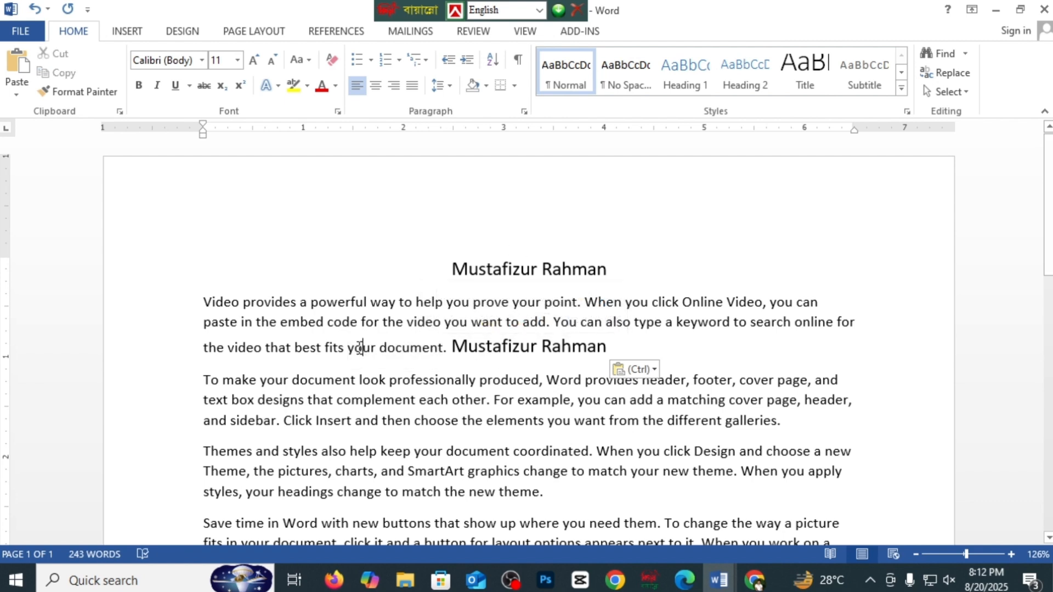
pyautogui.moveTo(354, 348); pyautogui.dragTo(418, 352)
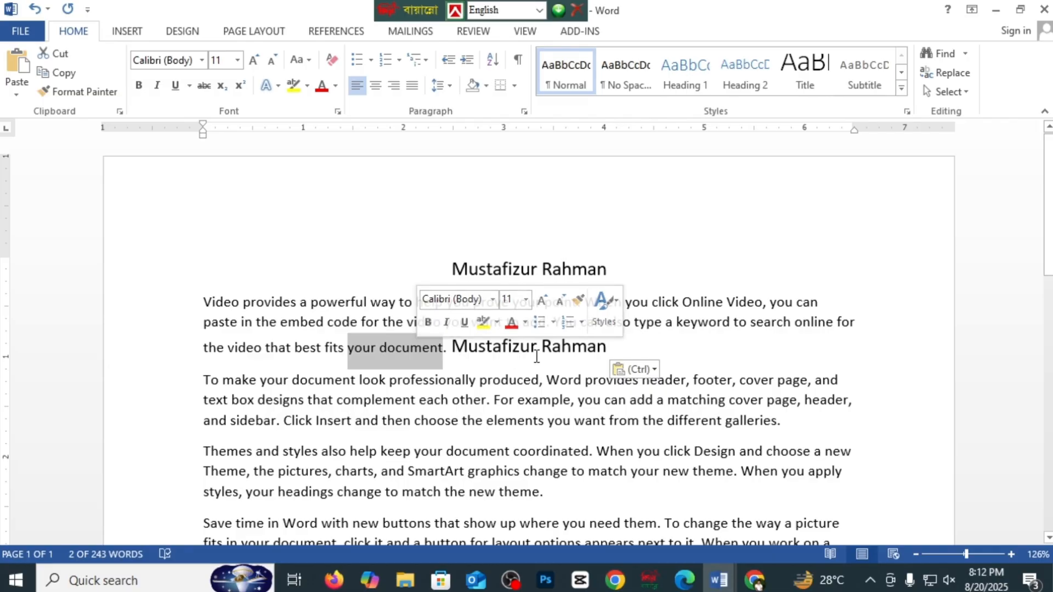
pyautogui.click(537, 351)
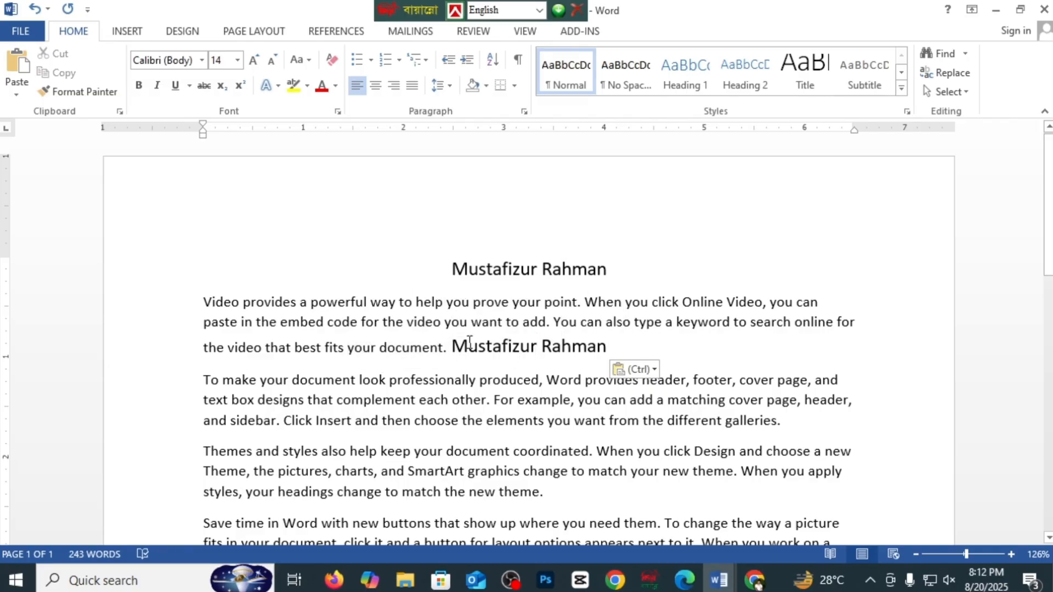
pyautogui.moveTo(453, 346); pyautogui.dragTo(607, 346)
pyautogui.press('BackSpace')
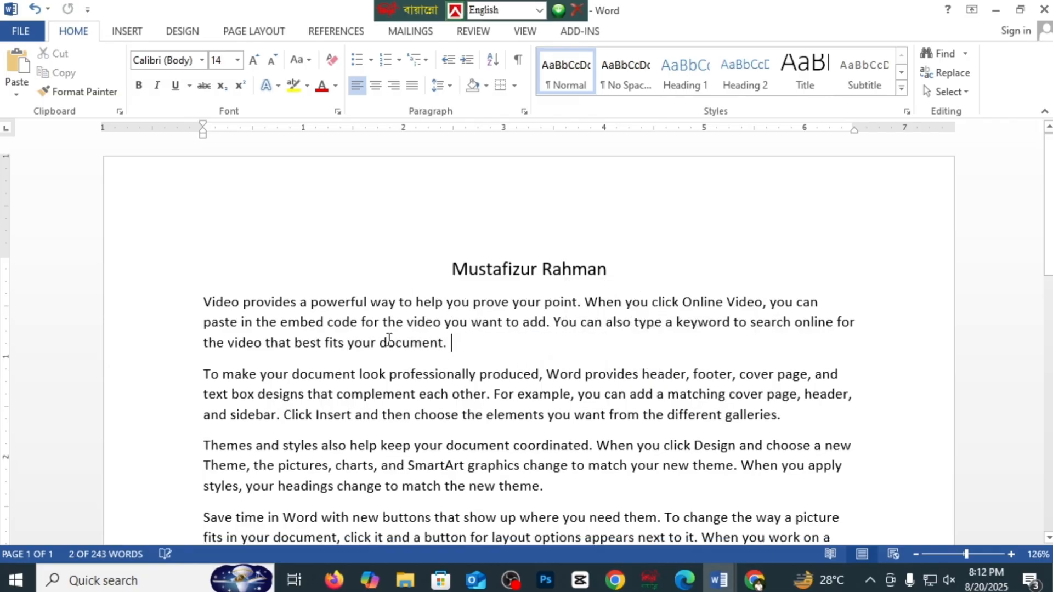
pyautogui.moveTo(452, 268); pyautogui.dragTo(598, 268)
pyautogui.hotkey('ctrl', 'c')
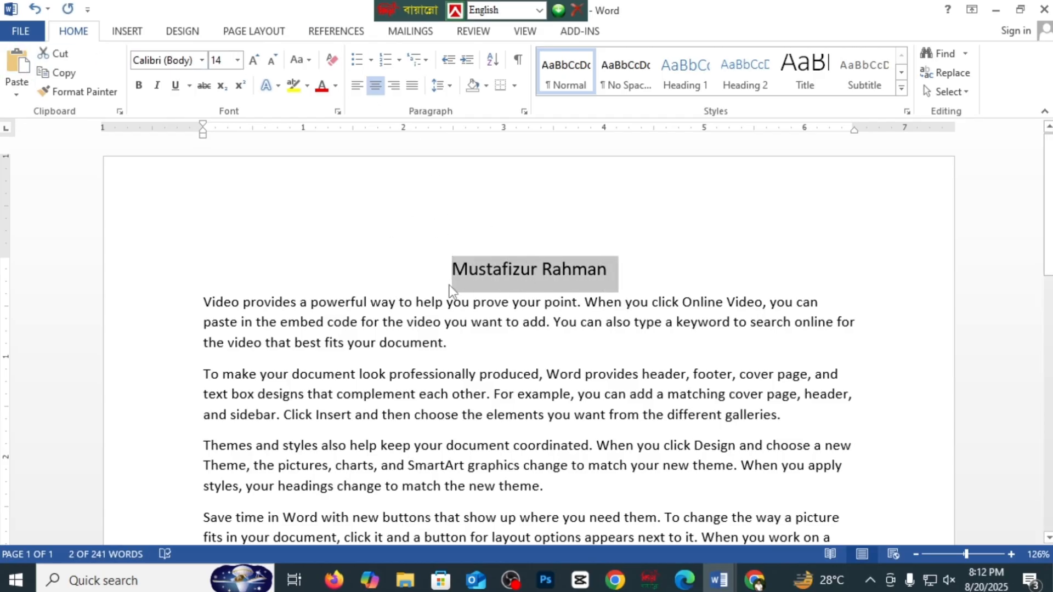
pyautogui.click(448, 344)
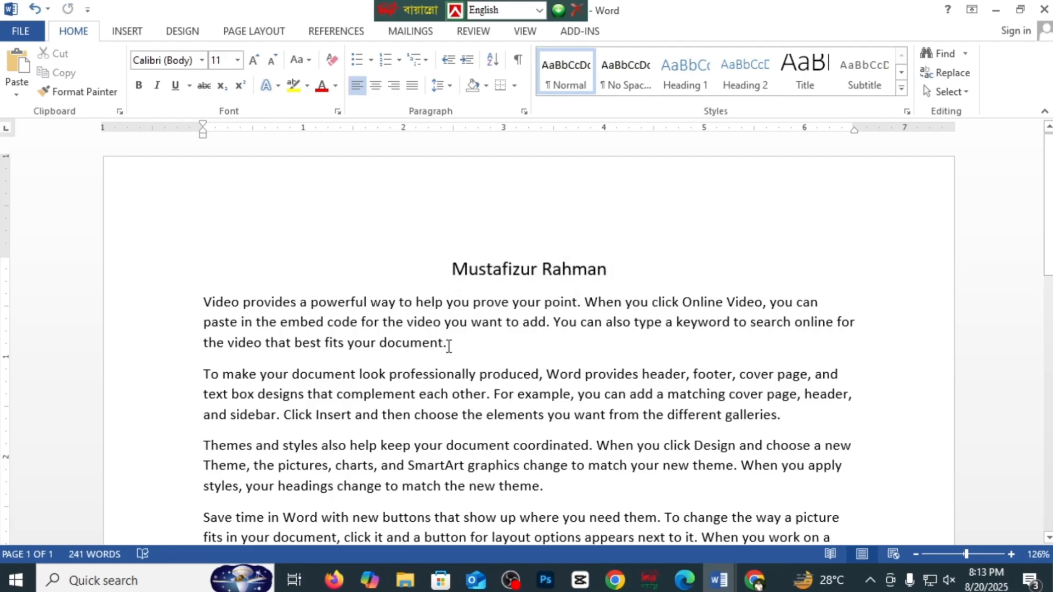
# - Paste 'Mustafizur Rahman' with Keep Text Only after 'document.' in the first paragraph
pyautogui.rightClick(448, 346)
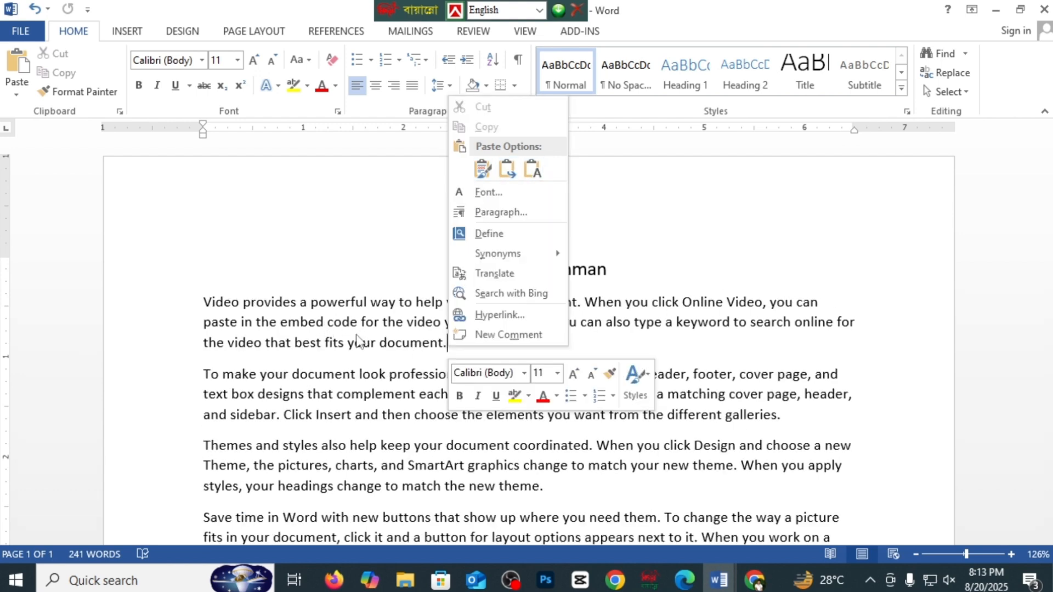
pyautogui.click(630, 345)
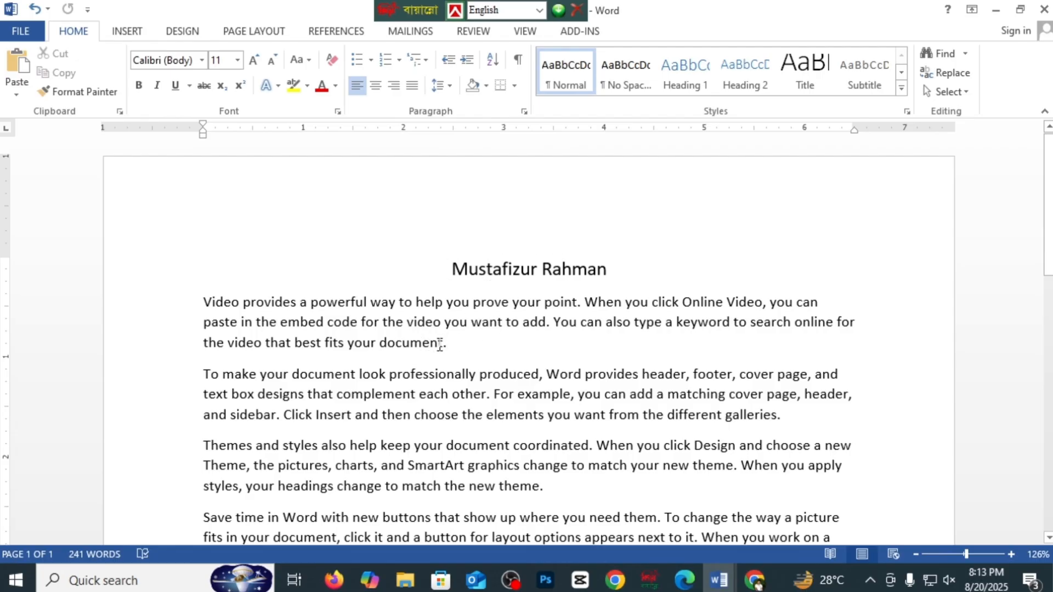
pyautogui.rightClick(447, 342)
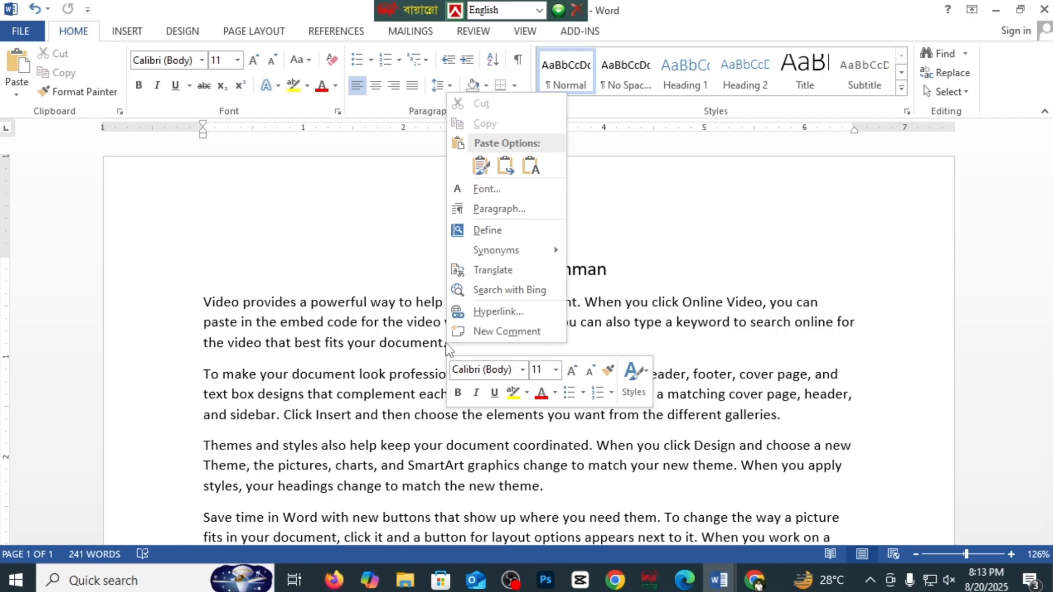
pyautogui.click(529, 166)
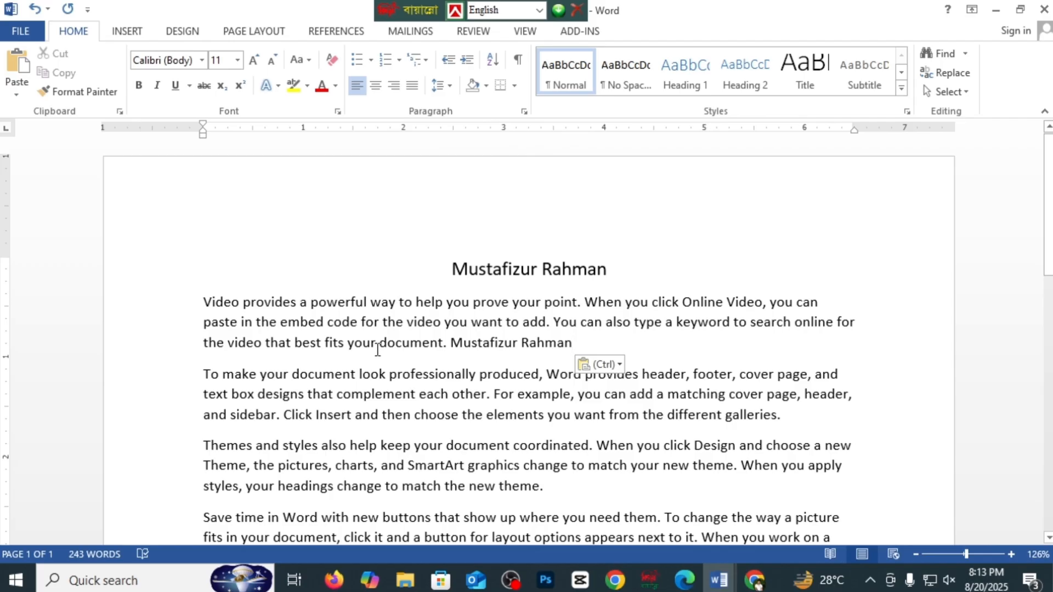
pyautogui.moveTo(378, 351); pyautogui.dragTo(540, 343)
pyautogui.click(543, 343)
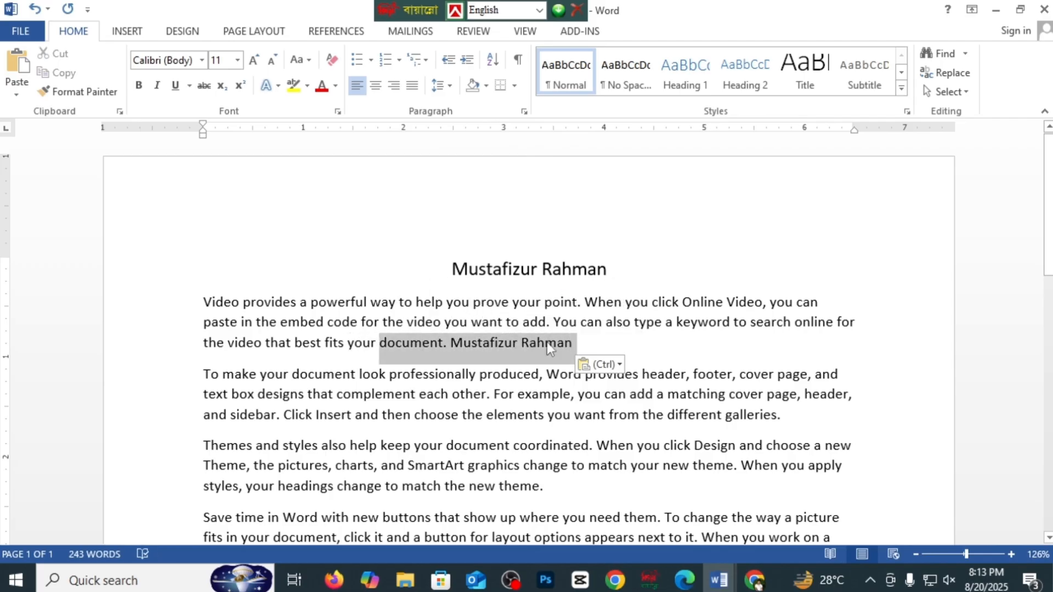
pyautogui.click(582, 341)
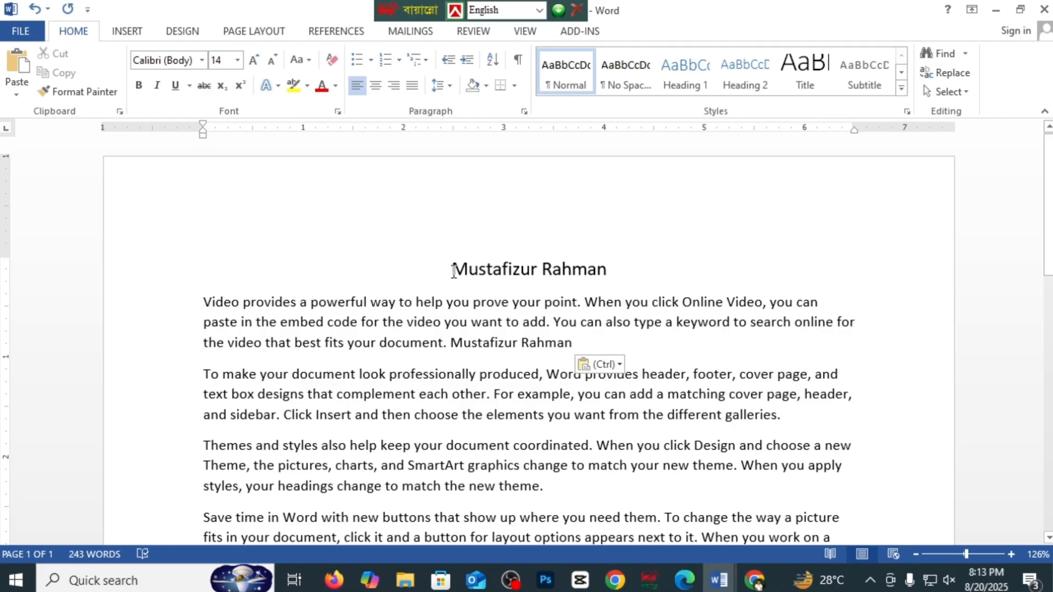
# - Apply a gold text effect to the title and grow its font to 26 pt
pyautogui.moveTo(453, 270); pyautogui.dragTo(609, 270)
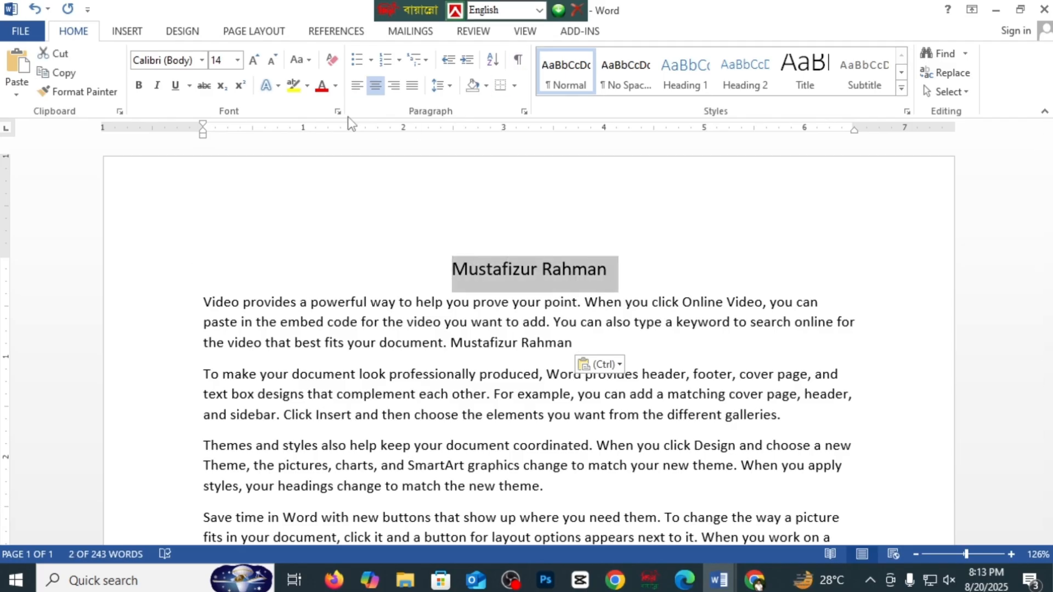
pyautogui.click(335, 85)
pyautogui.press('Escape')
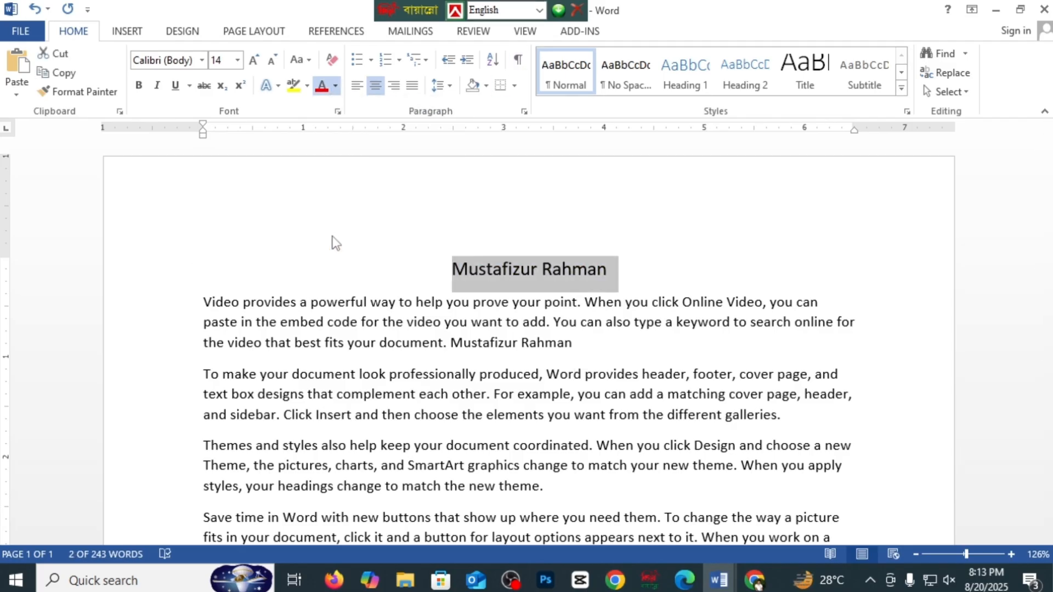
pyautogui.click(279, 87)
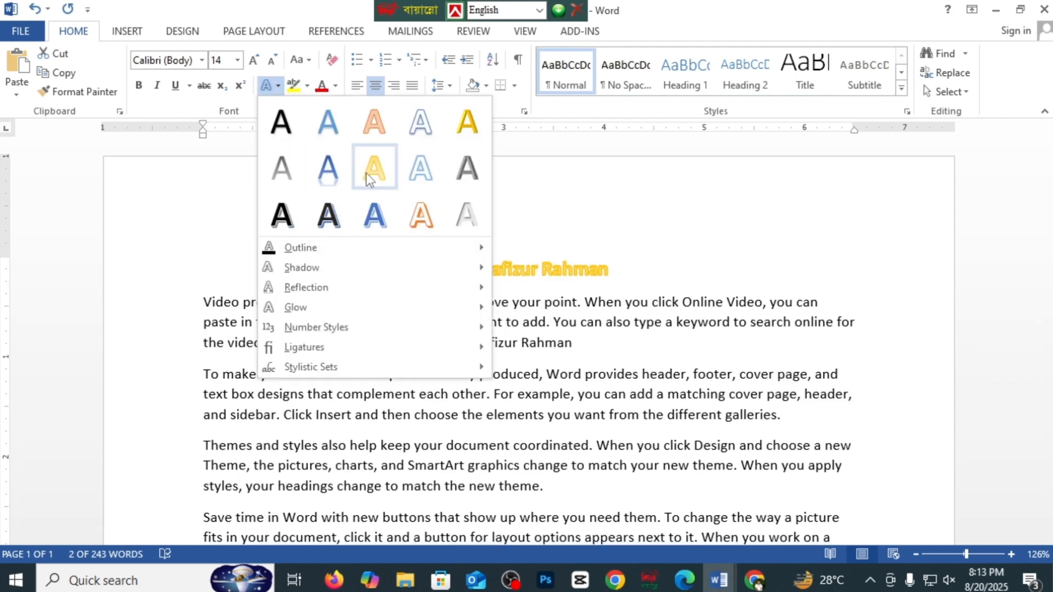
pyautogui.click(469, 134)
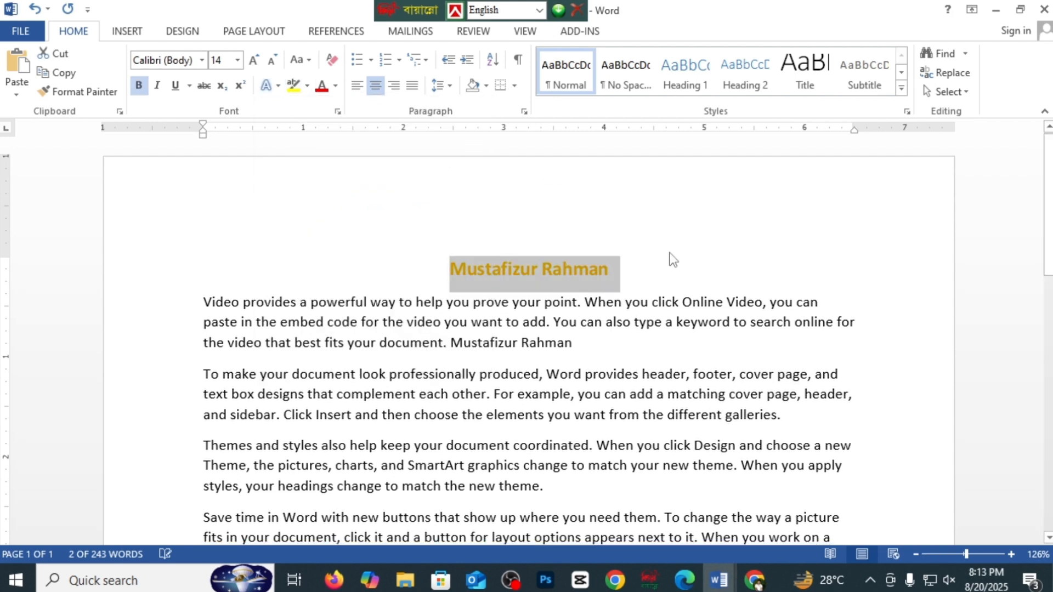
pyautogui.click(253, 59)
pyautogui.click(253, 59)
pyautogui.click(253, 59)
pyautogui.click(253, 59)
pyautogui.click(253, 59)
pyautogui.click(253, 59)
pyautogui.press('Right')
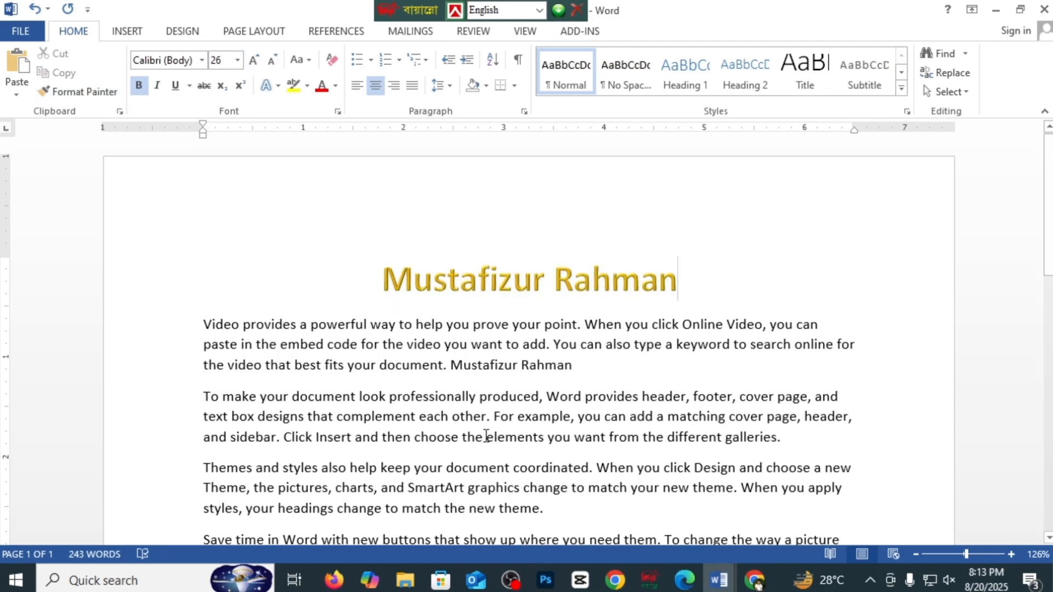
# - Paste a formatted copy of the gold title after the plain-text name in paragraph one
pyautogui.click(453, 365)
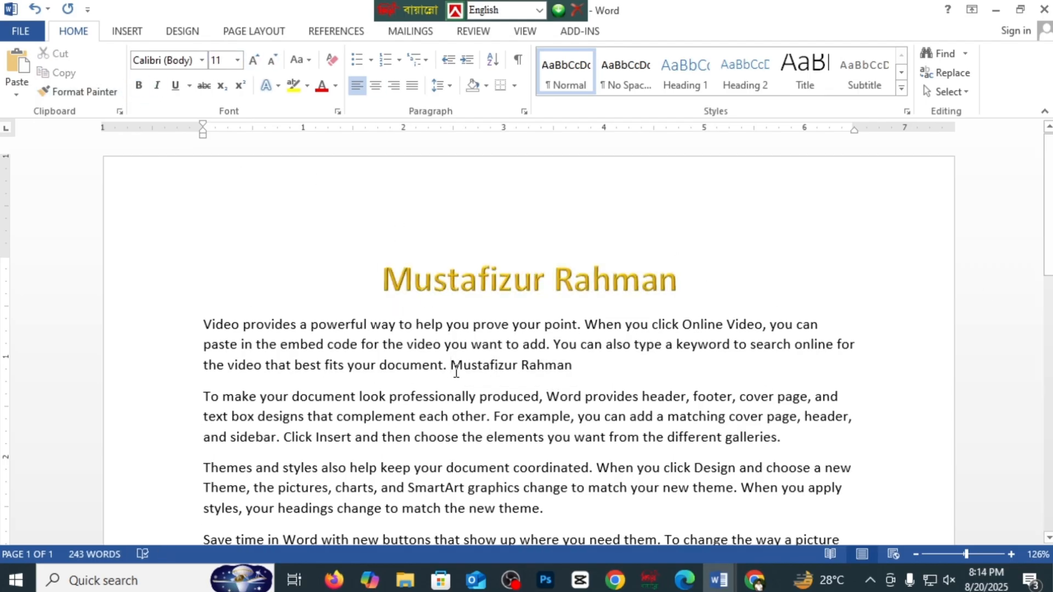
pyautogui.moveTo(456, 371); pyautogui.dragTo(492, 371)
pyautogui.moveTo(386, 280); pyautogui.dragTo(680, 282)
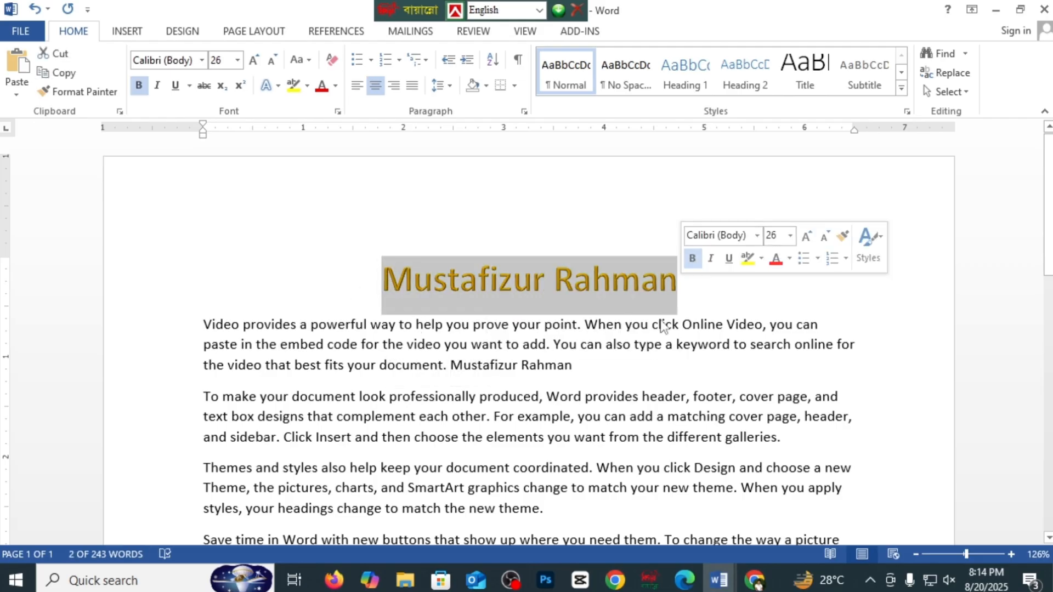
pyautogui.click(573, 367)
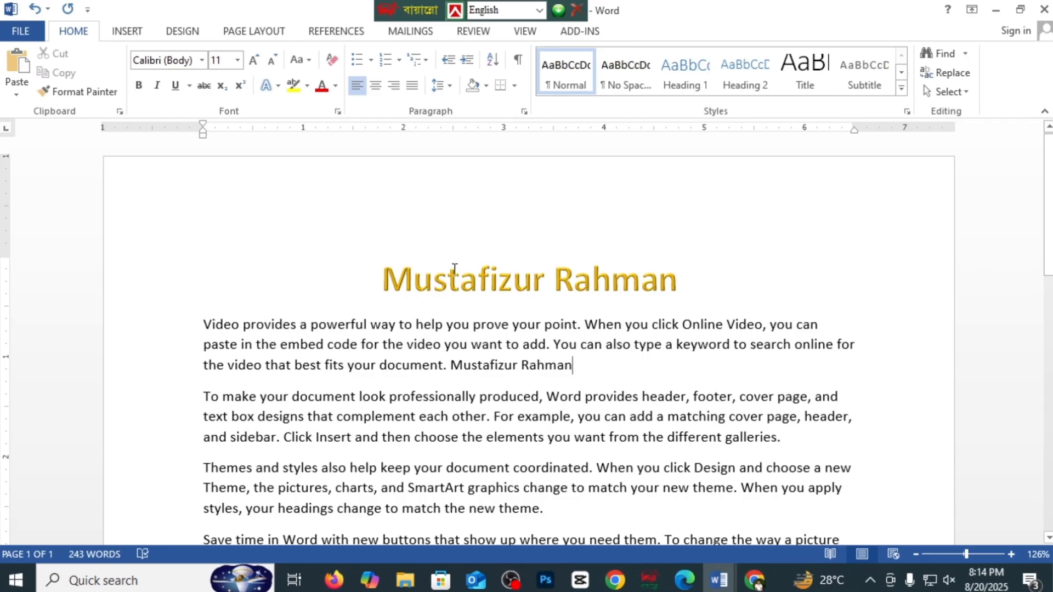
pyautogui.moveTo(383, 278); pyautogui.dragTo(674, 292)
pyautogui.hotkey('ctrl', 'c')
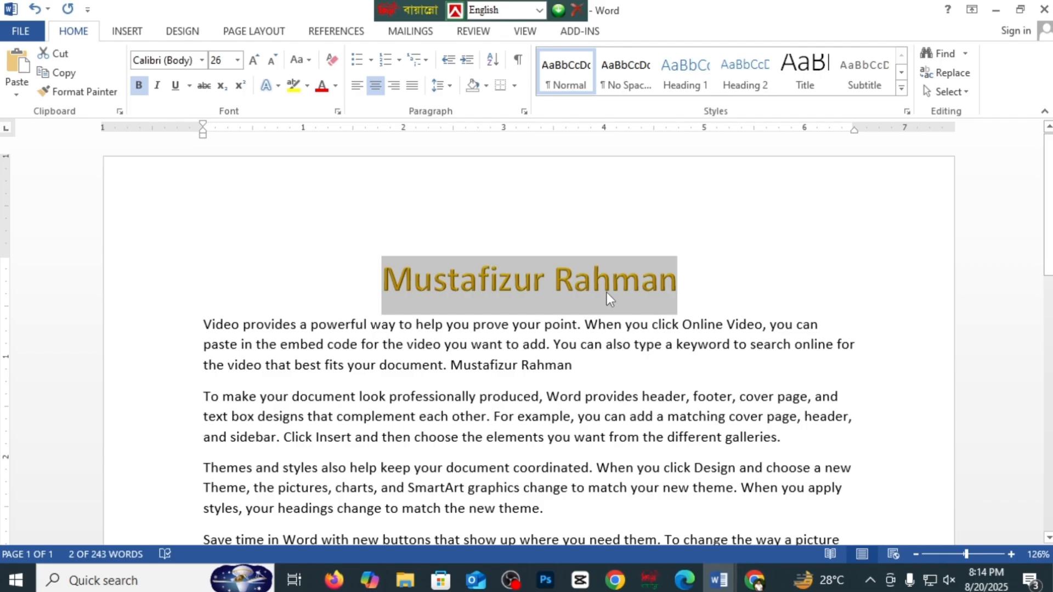
pyautogui.click(578, 366)
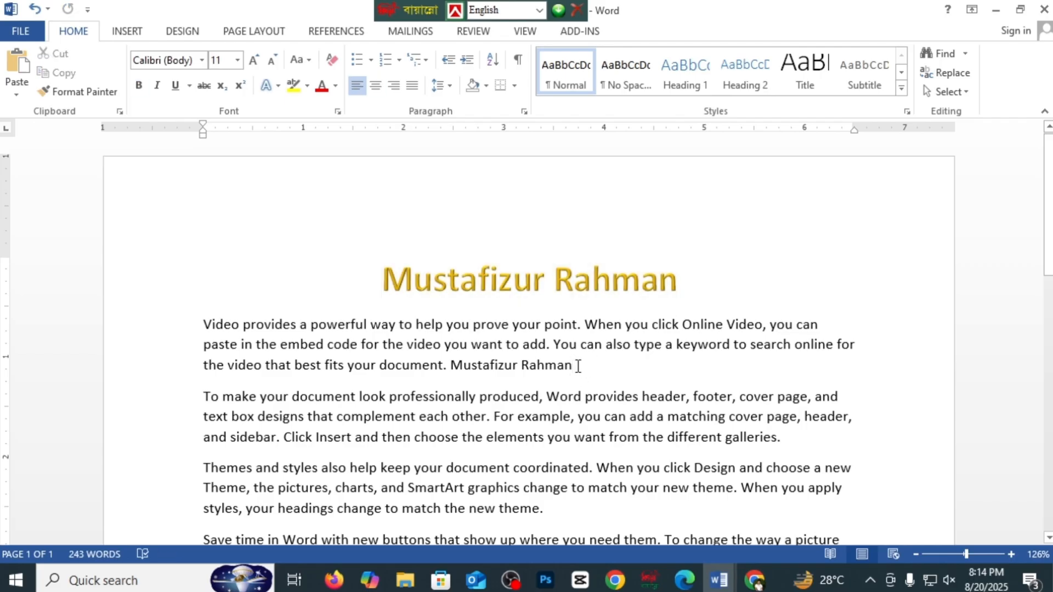
pyautogui.hotkey('ctrl', 'v')
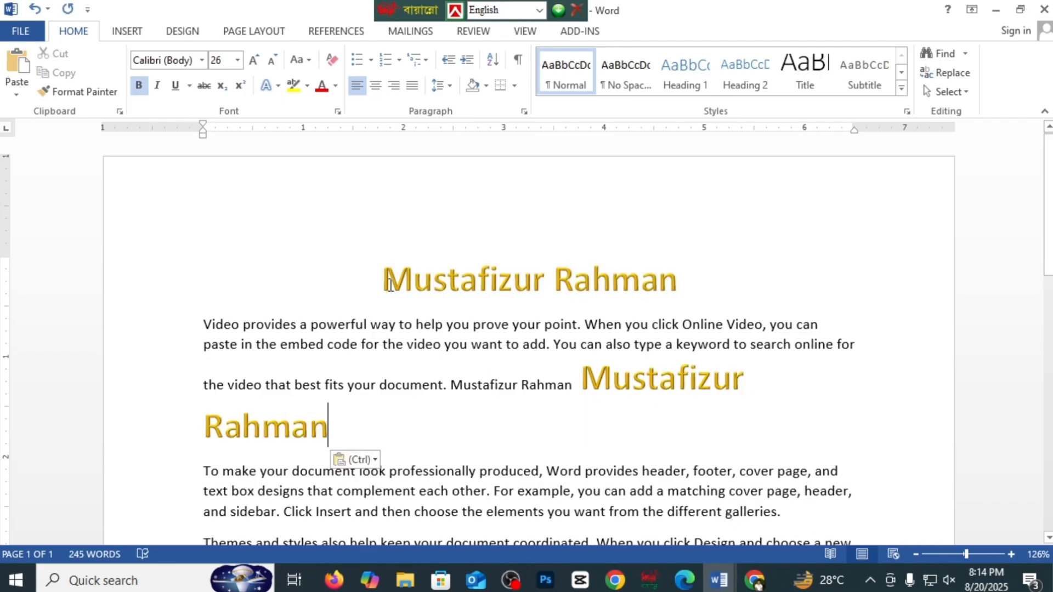
pyautogui.moveTo(385, 281); pyautogui.dragTo(666, 283)
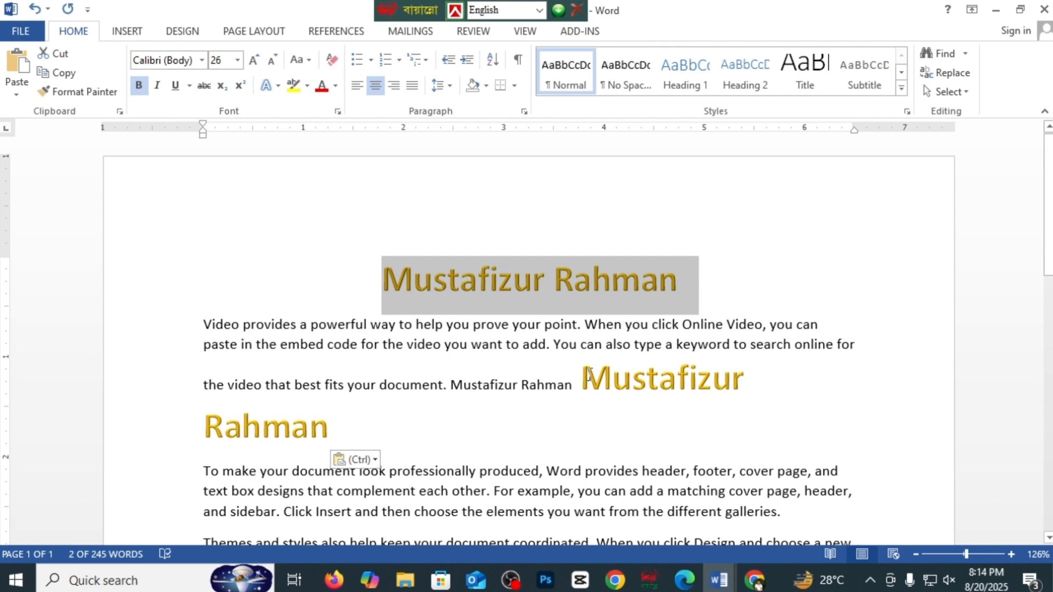
# - Undo the large gold title copy, paste it again after 'Rahman', and undo it once more
pyautogui.moveTo(589, 376); pyautogui.dragTo(512, 429)
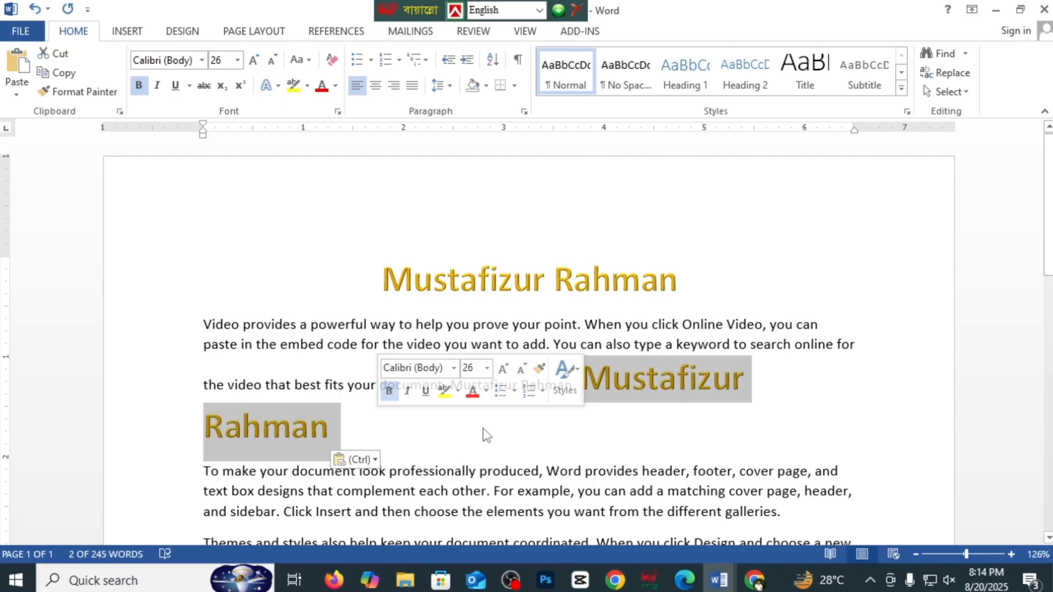
pyautogui.hotkey('ctrl', 'z')
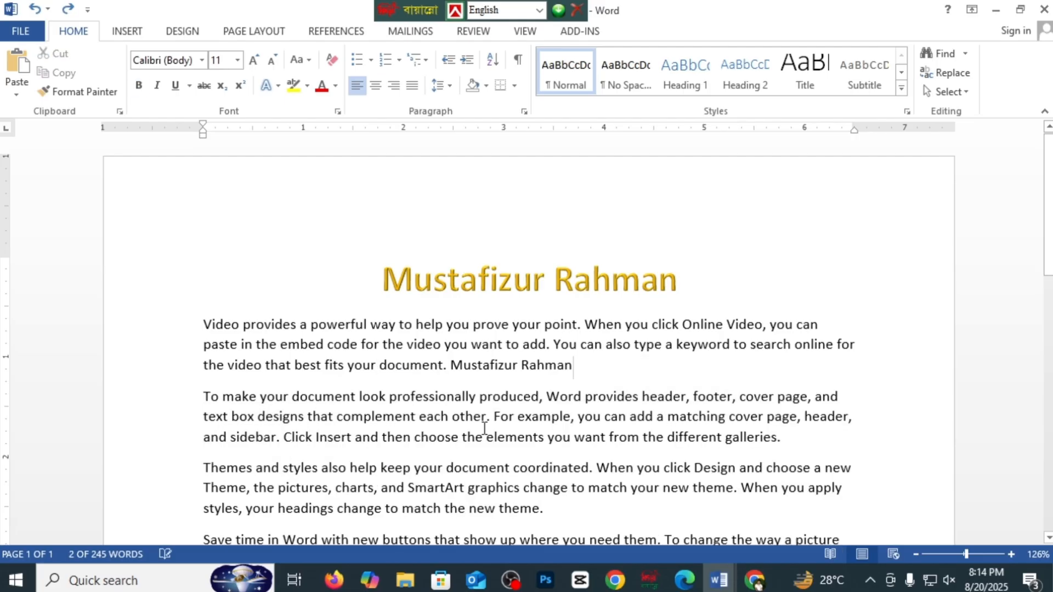
pyautogui.moveTo(385, 280); pyautogui.dragTo(674, 281)
pyautogui.hotkey('ctrl', 'c')
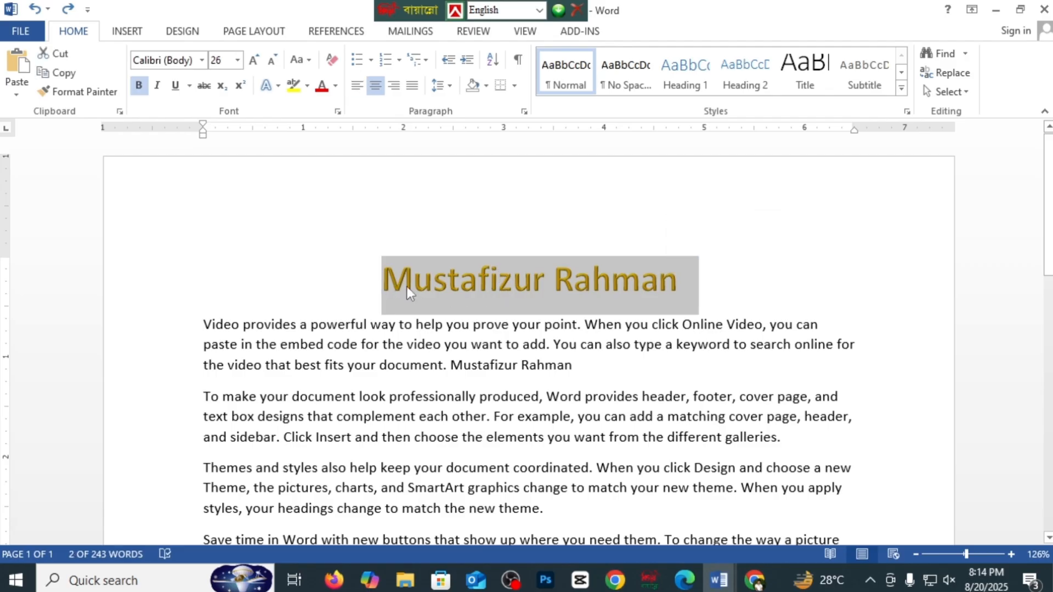
pyautogui.click(574, 366)
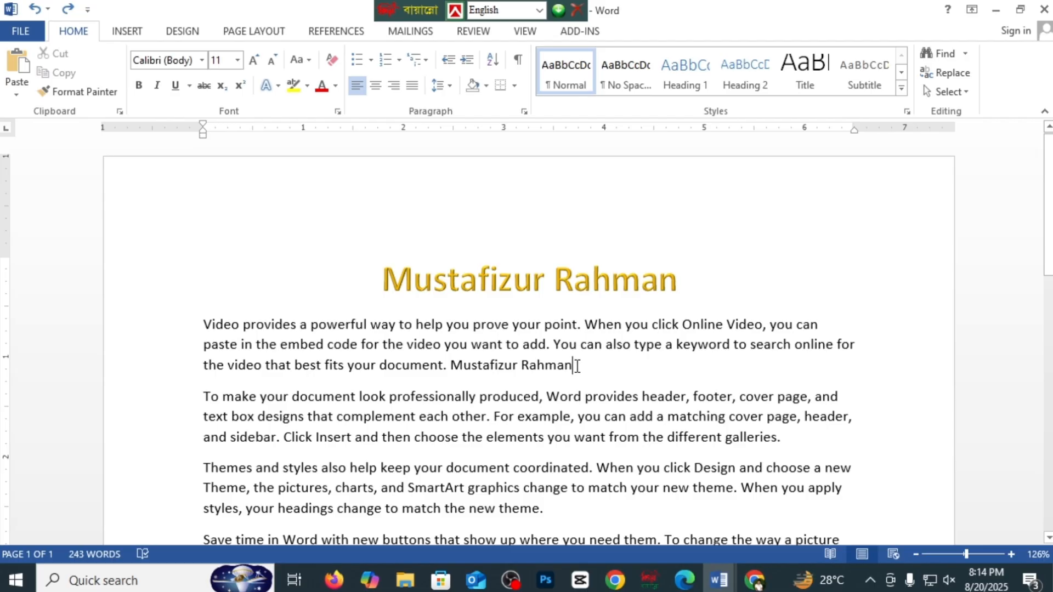
pyautogui.hotkey('ctrl', 'v')
pyautogui.hotkey('ctrl', 'z')
pyautogui.moveTo(385, 277); pyautogui.dragTo(650, 267)
pyautogui.hotkey('ctrl', 'c')
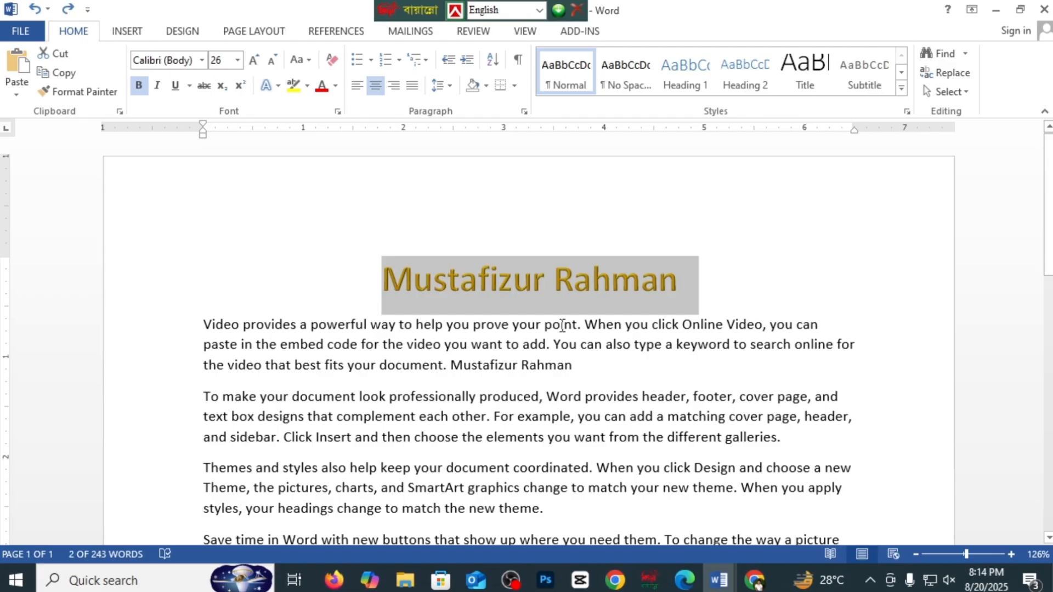
# - Paste 'Mustafizur Rahman' as Keep Text Only at the end of the first paragraph
pyautogui.click(574, 369)
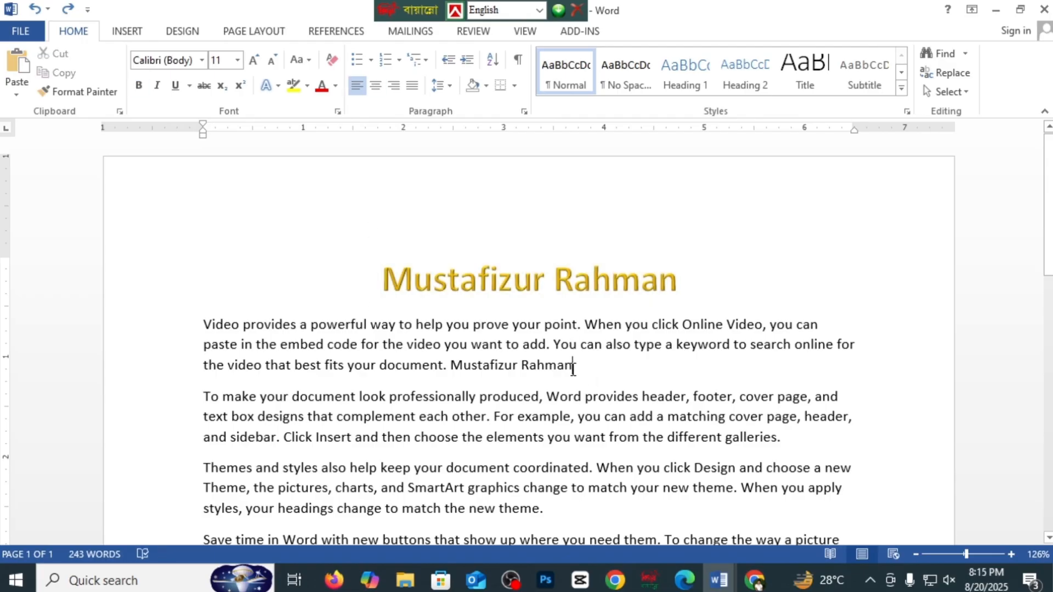
pyautogui.rightClick(575, 369)
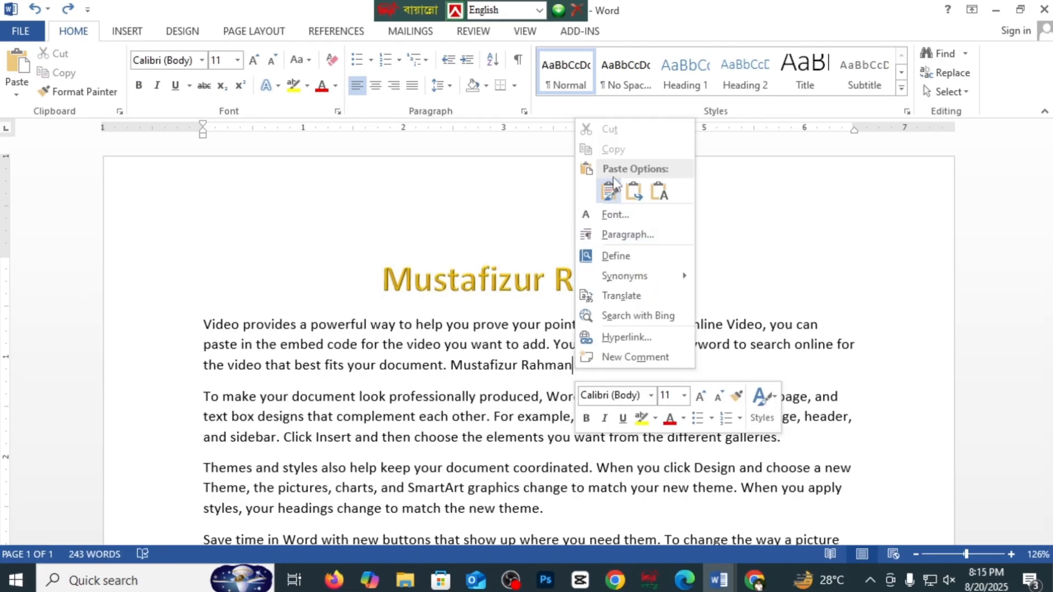
pyautogui.click(661, 193)
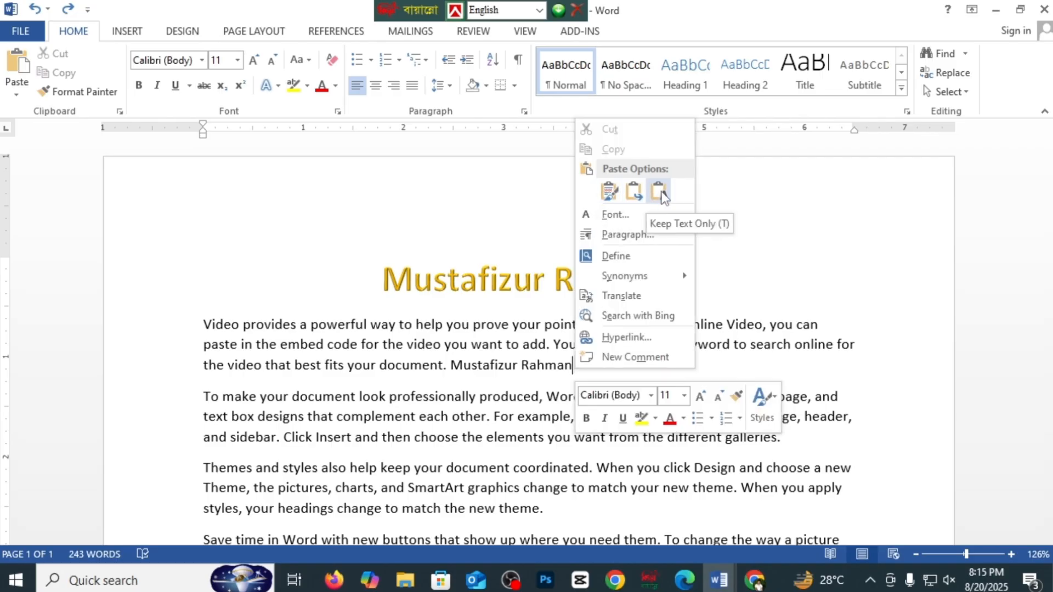
pyautogui.click(662, 193)
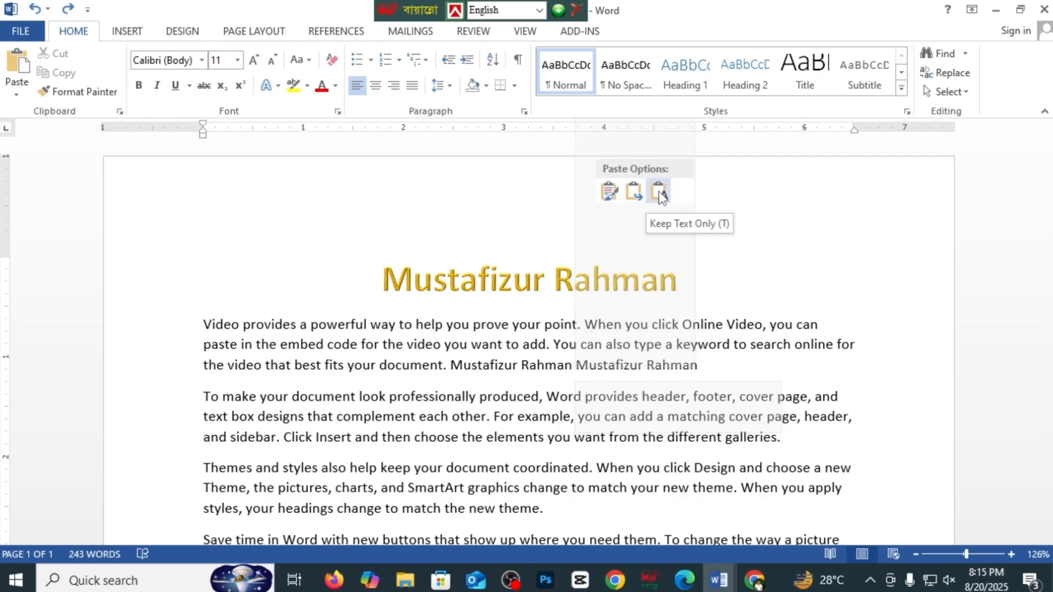
pyautogui.click(472, 365)
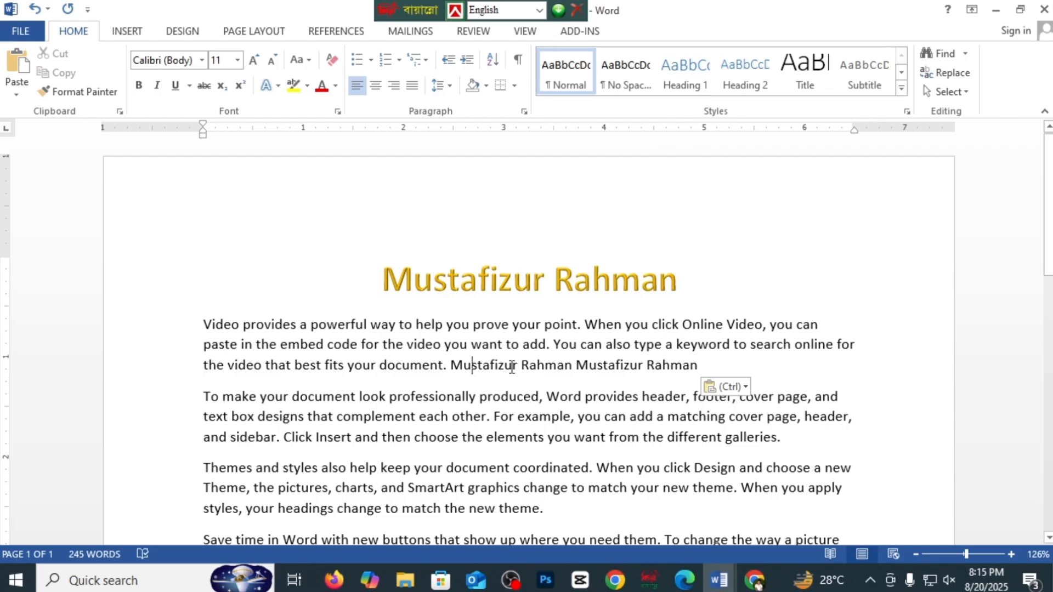
pyautogui.moveTo(511, 368); pyautogui.dragTo(703, 367)
pyautogui.click(699, 366)
# - Paste a bold copy of the title with Merge Formatting at the paragraph's end
pyautogui.moveTo(384, 279); pyautogui.dragTo(656, 281)
pyautogui.hotkey('ctrl', 'c')
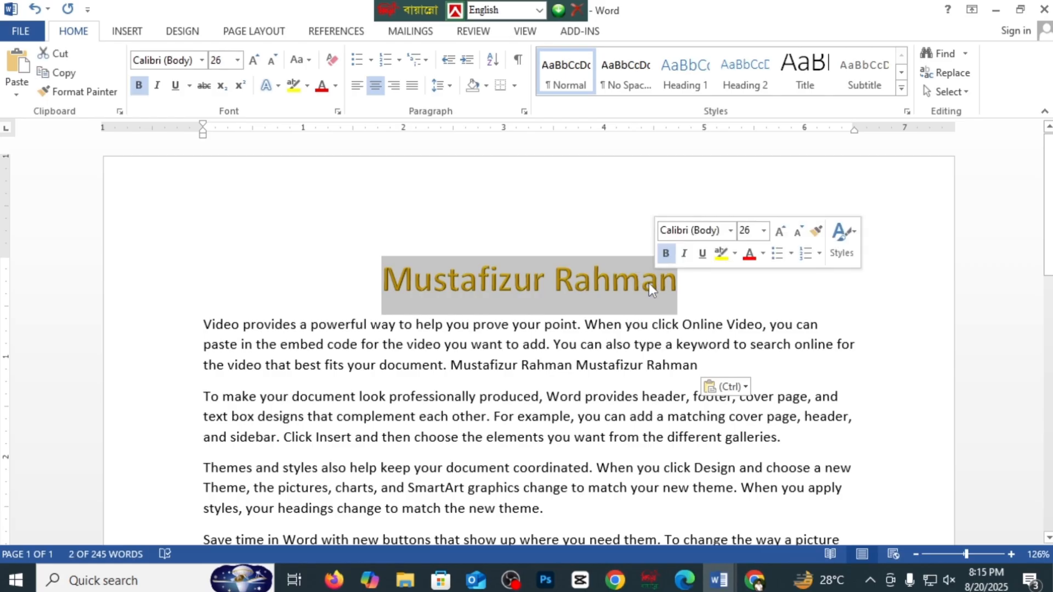
pyautogui.click(699, 366)
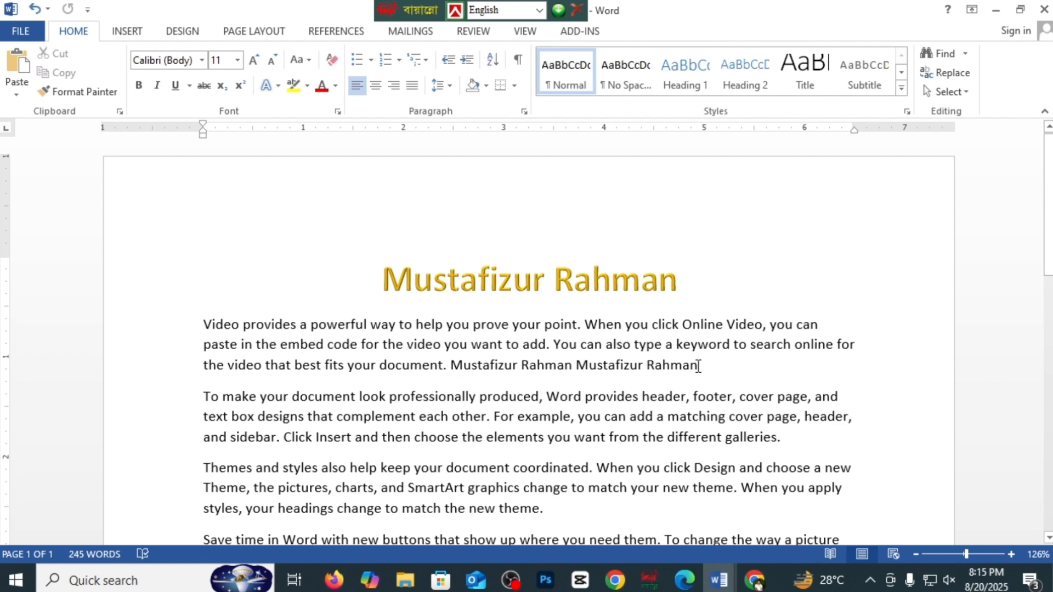
pyautogui.rightClick(698, 365)
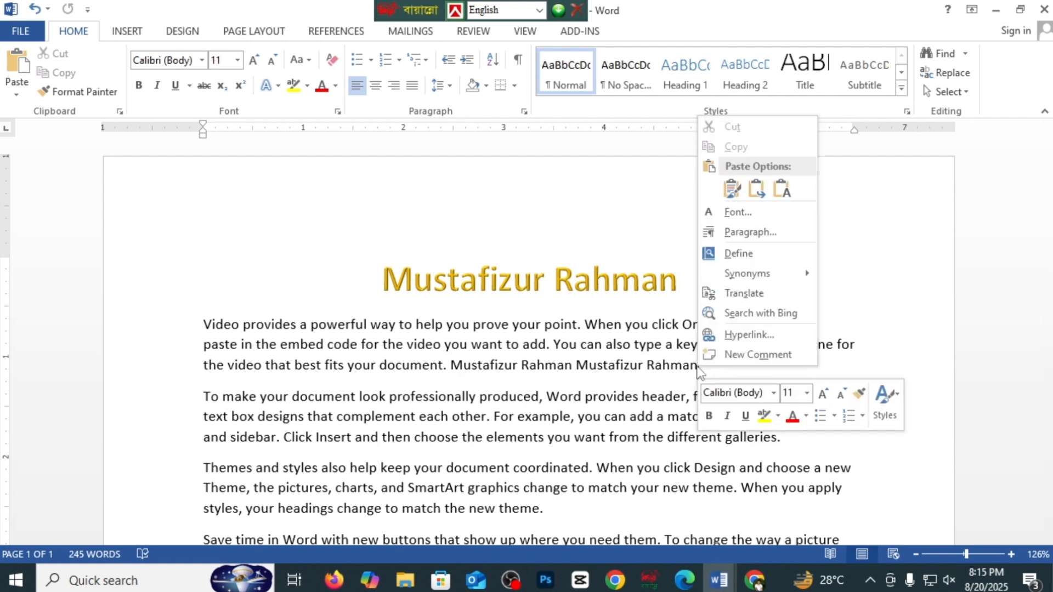
pyautogui.click(755, 189)
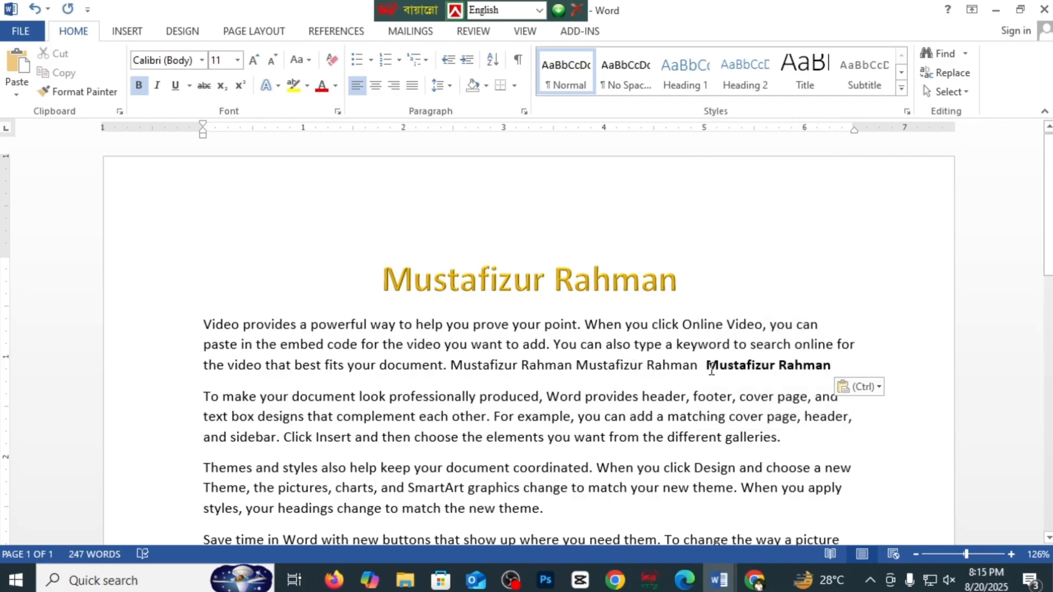
pyautogui.moveTo(707, 368); pyautogui.dragTo(821, 367)
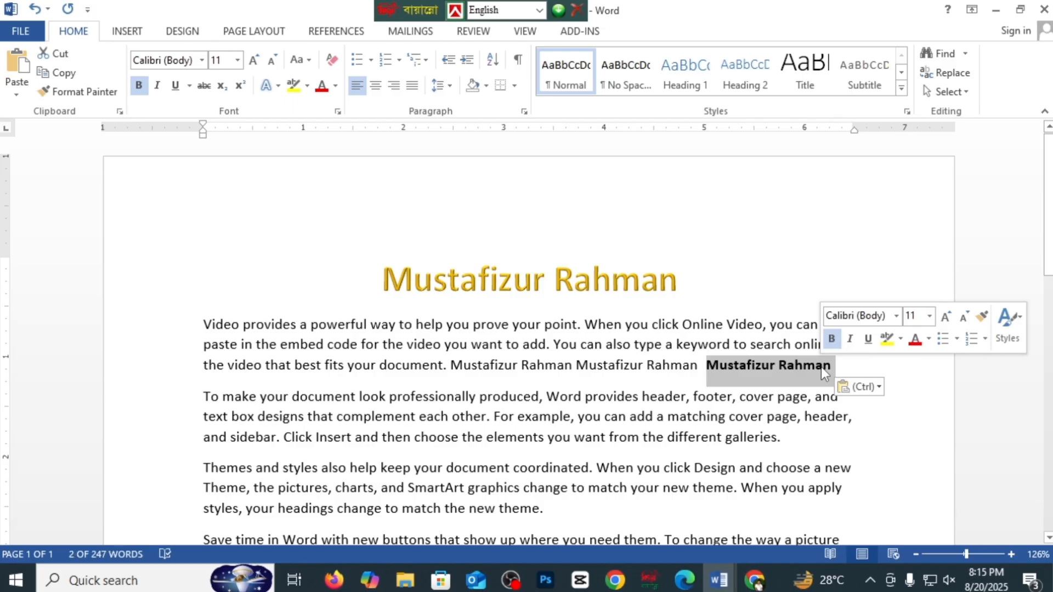
pyautogui.click(707, 369)
pyautogui.doubleClick(708, 368)
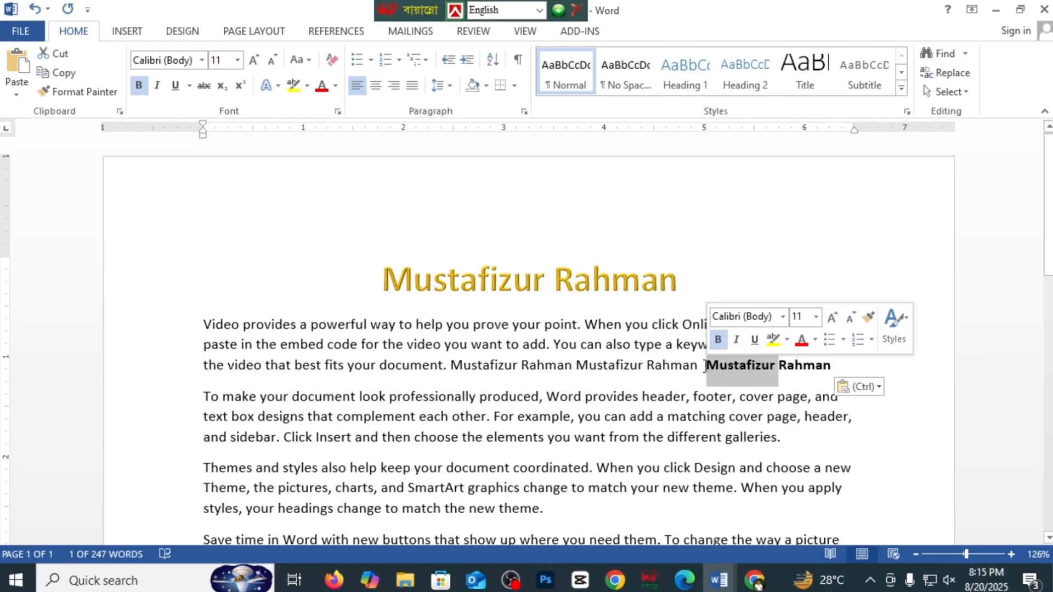
pyautogui.click(707, 366)
pyautogui.moveTo(707, 366); pyautogui.dragTo(830, 366)
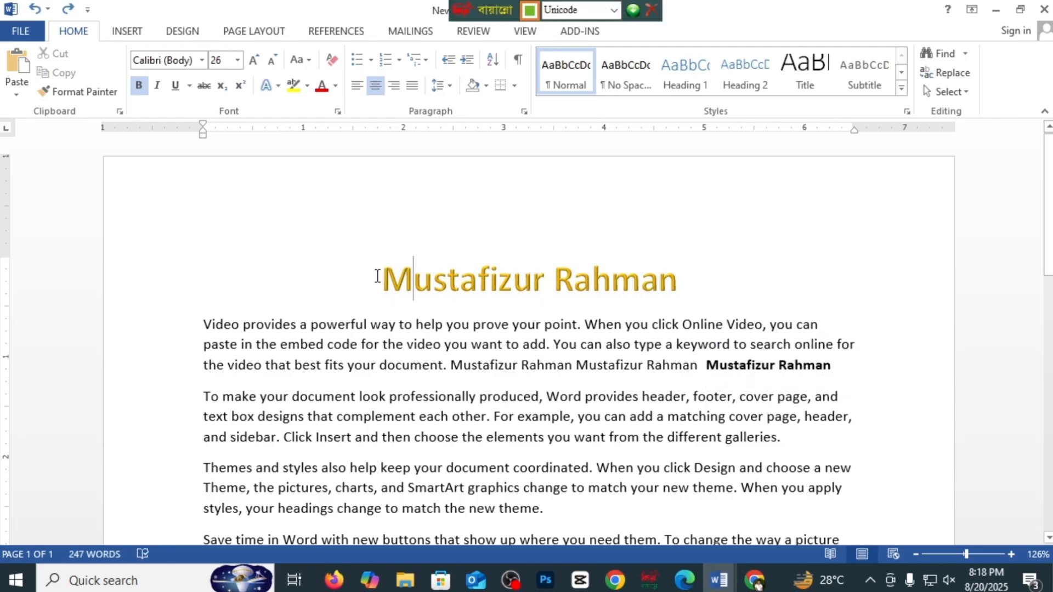
# - Try Keep Source Formatting, Merge Formatting and Keep Text Only pastes after 'theme.', then undo
pyautogui.tripleClick(377, 278)
pyautogui.moveTo(664, 283); pyautogui.dragTo(679, 285)
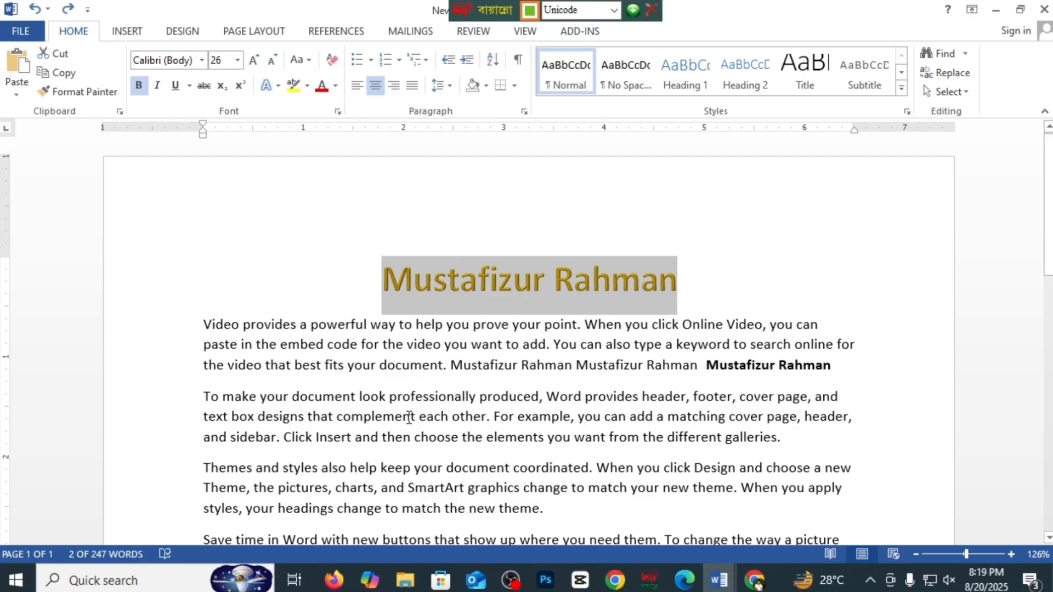
pyautogui.click(551, 507)
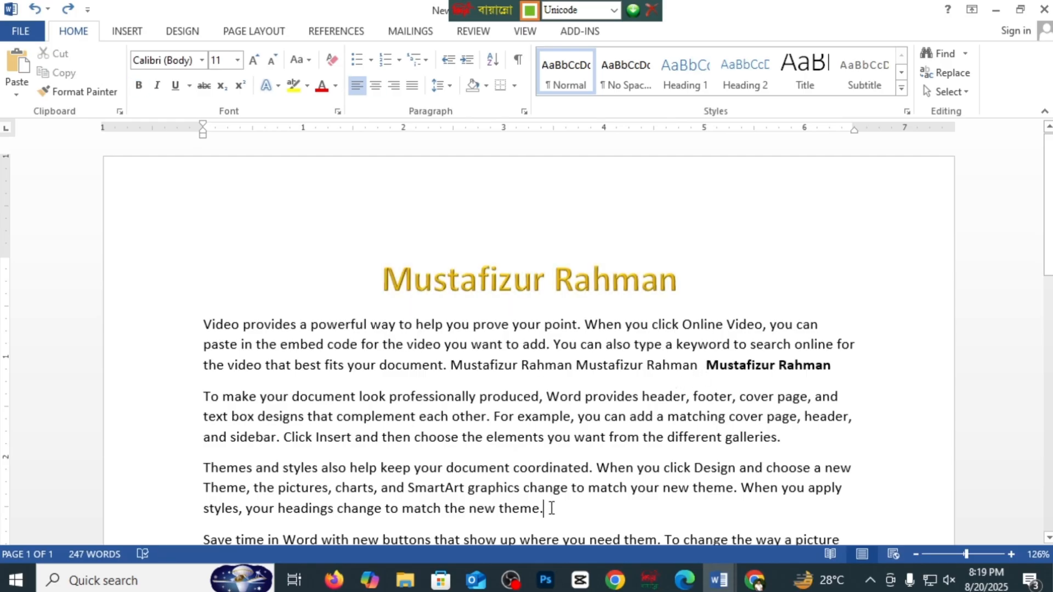
pyautogui.rightClick(550, 507)
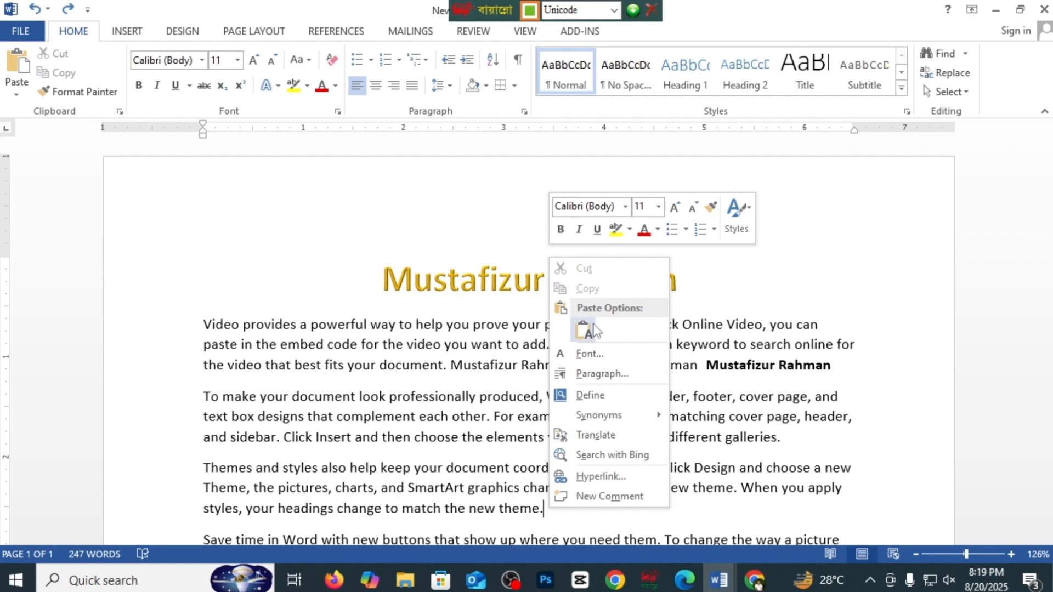
pyautogui.click(326, 278)
pyautogui.moveTo(387, 280); pyautogui.dragTo(664, 263)
pyautogui.hotkey('ctrl', 'c')
pyautogui.click(545, 508)
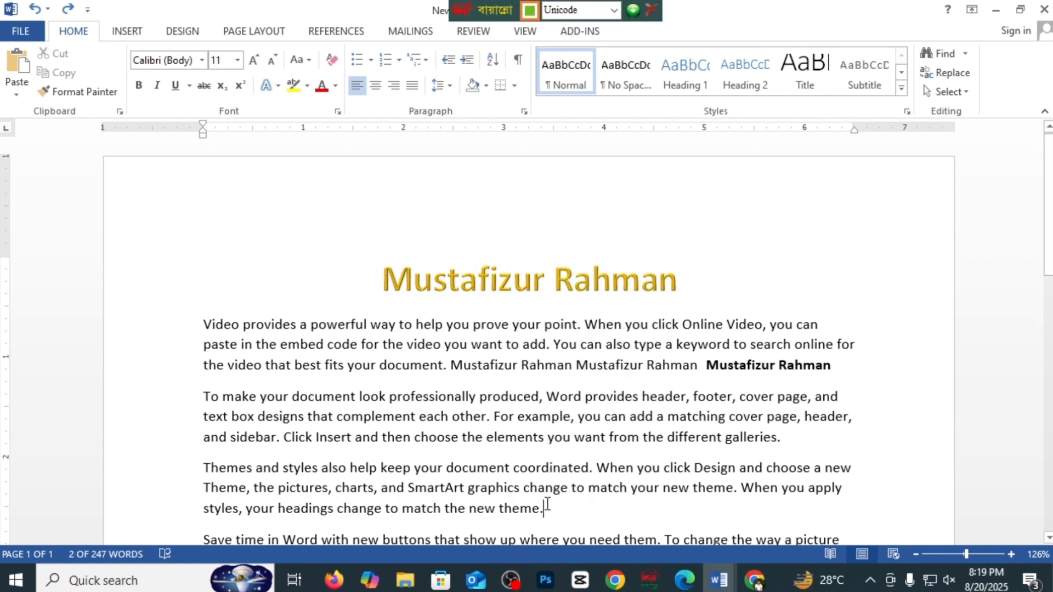
pyautogui.rightClick(545, 509)
pyautogui.click(580, 330)
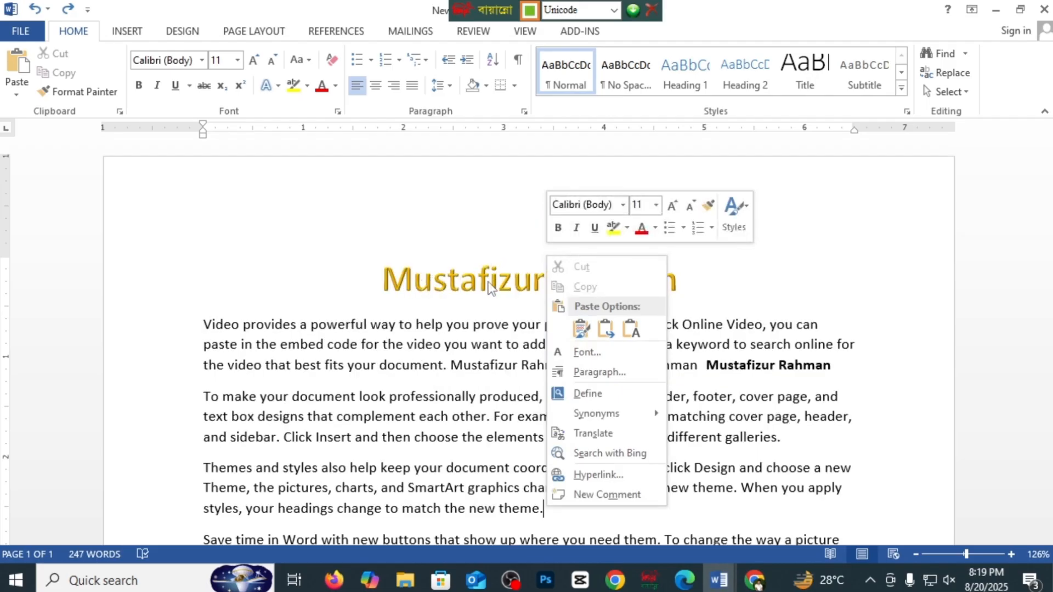
pyautogui.click(605, 330)
pyautogui.click(636, 330)
pyautogui.hotkey('ctrl', 'z')
# - Paste the title name as Keep Text Only after 'new theme.' in the third paragraph
pyautogui.moveTo(384, 280); pyautogui.dragTo(700, 299)
pyautogui.hotkey('ctrl', 'c')
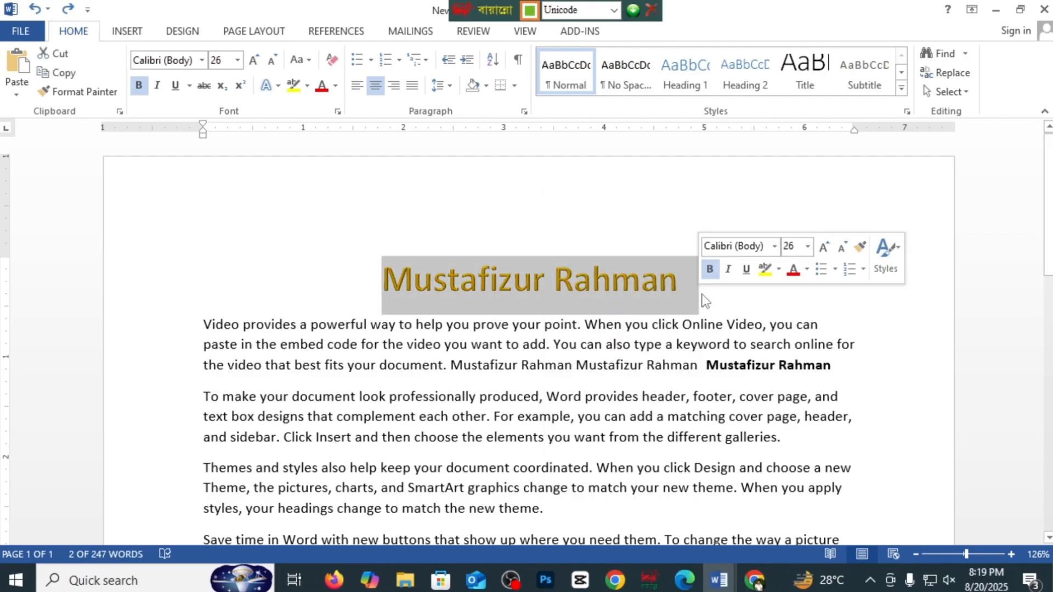
pyautogui.click(551, 514)
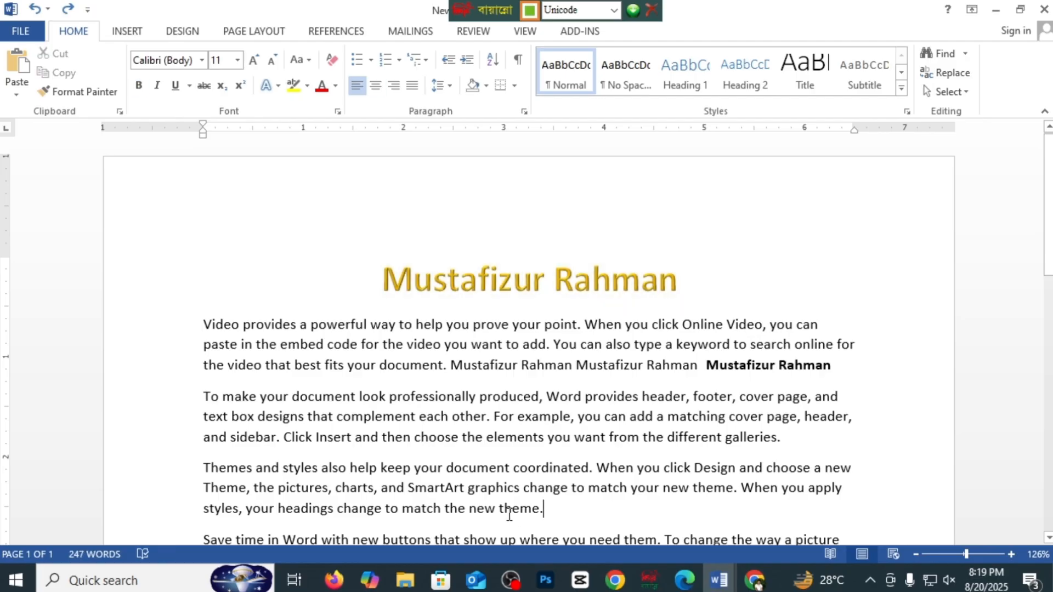
pyautogui.rightClick(546, 509)
pyautogui.click(638, 333)
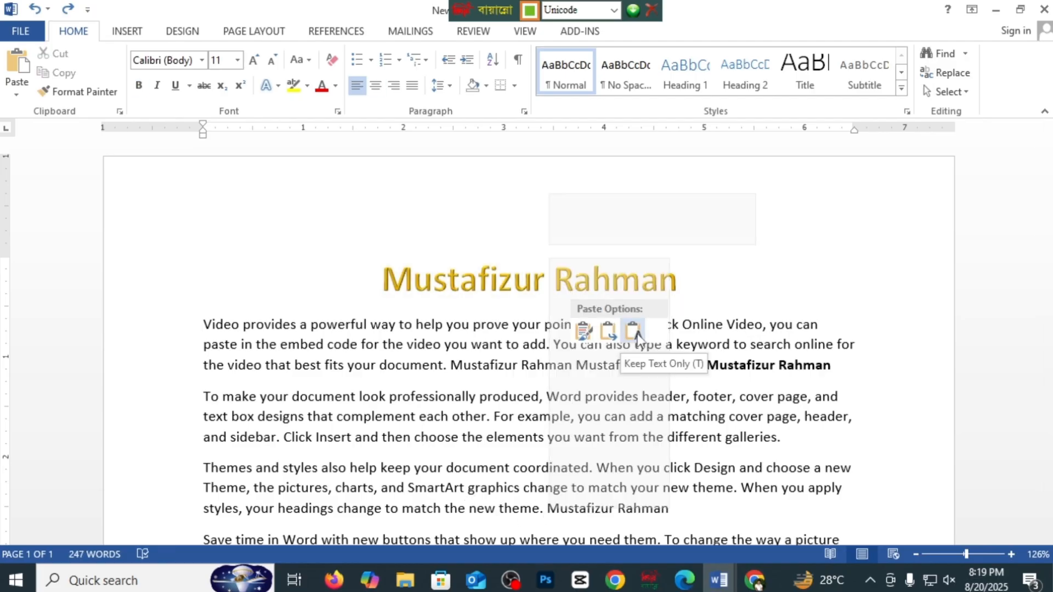
pyautogui.scroll(-3, 469, 338)
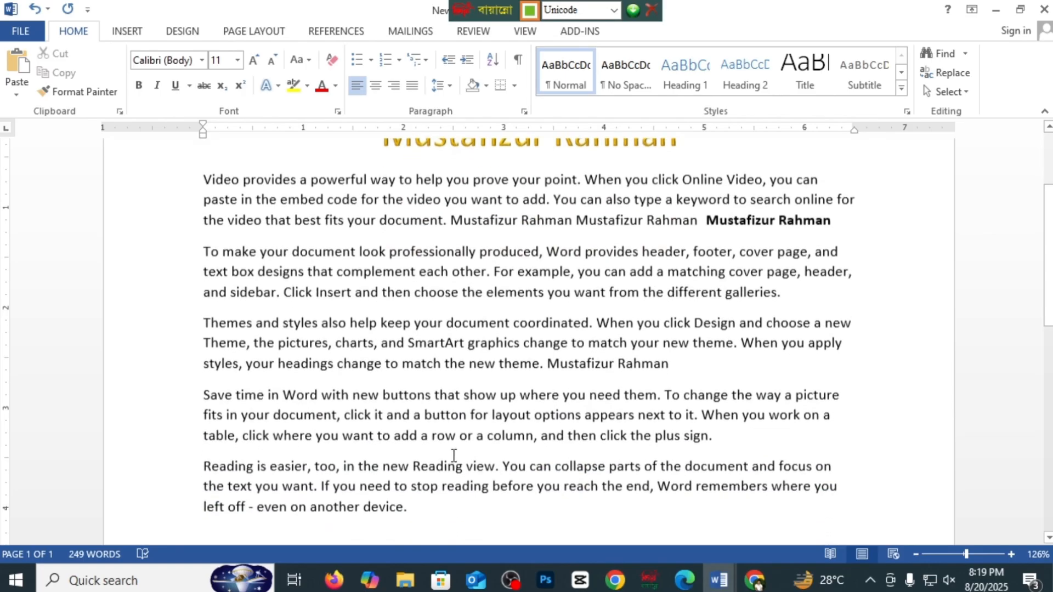
pyautogui.moveTo(446, 359); pyautogui.dragTo(616, 360)
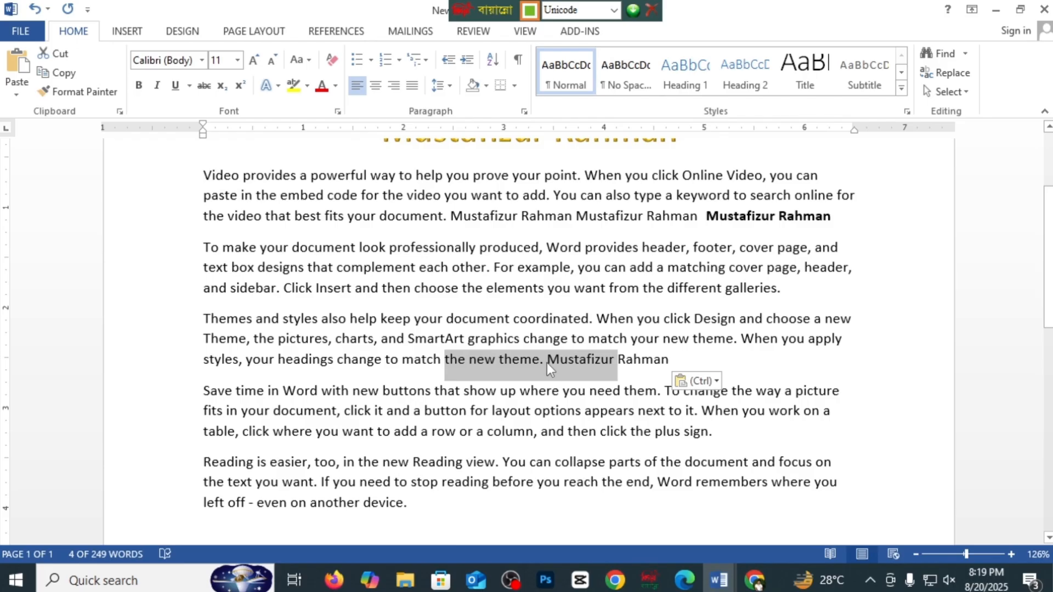
pyautogui.scroll(3, 551, 361)
pyautogui.click(460, 278)
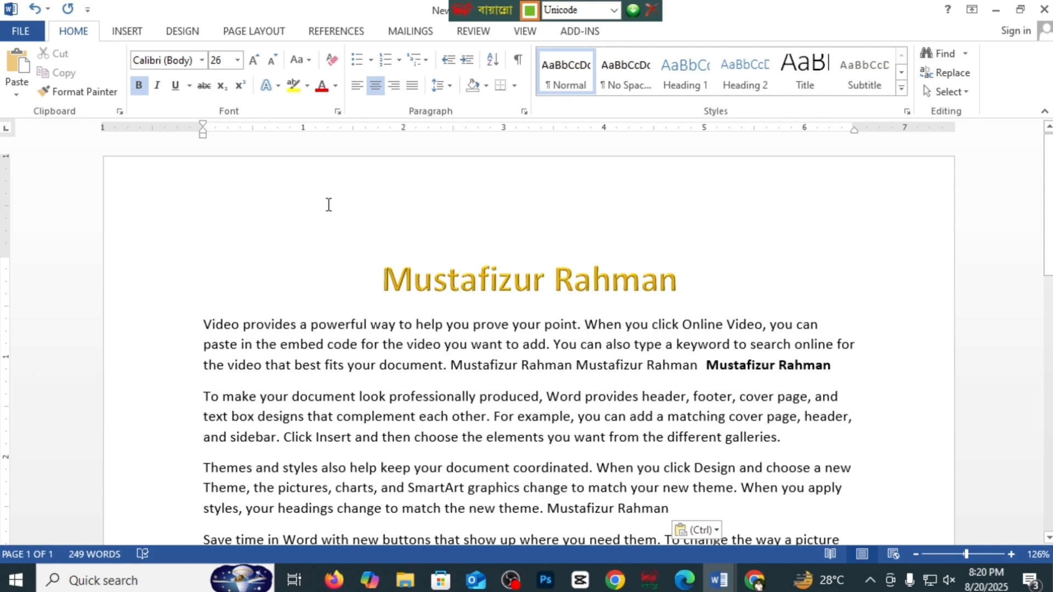
# - Set the gold 26-pt title to the Algerian font, showing MUSTAFIZUR RAHMAN in capitals
pyautogui.moveTo(382, 278); pyautogui.dragTo(680, 284)
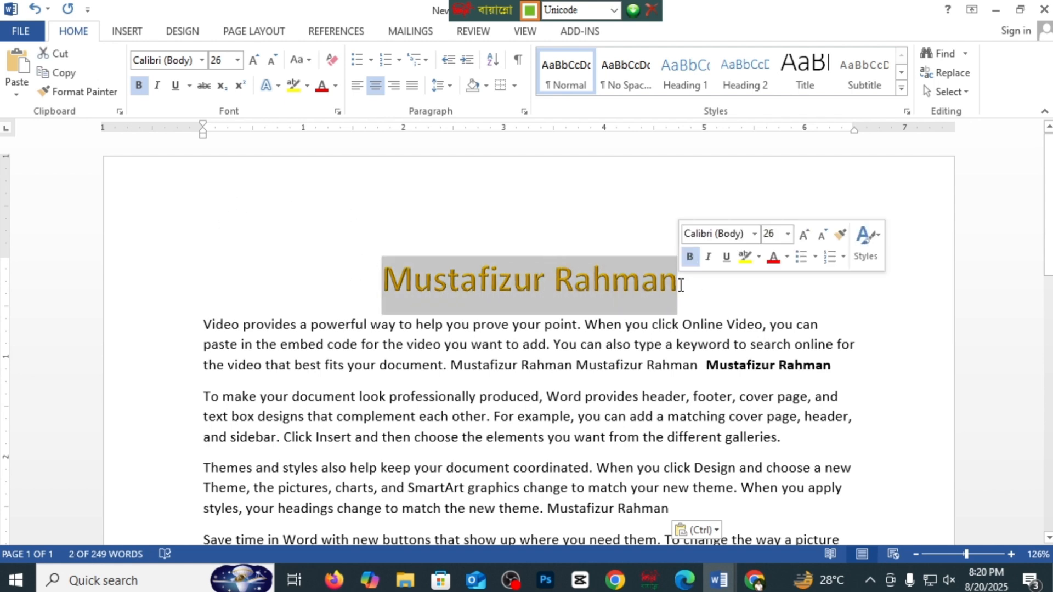
pyautogui.press('ctrl')
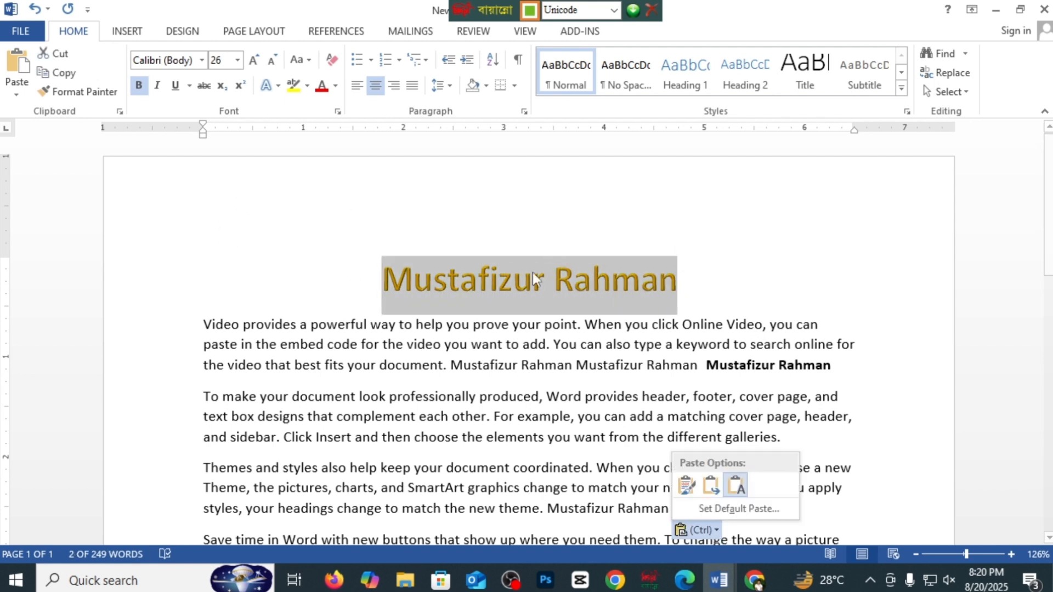
pyautogui.click(334, 86)
pyautogui.click(561, 275)
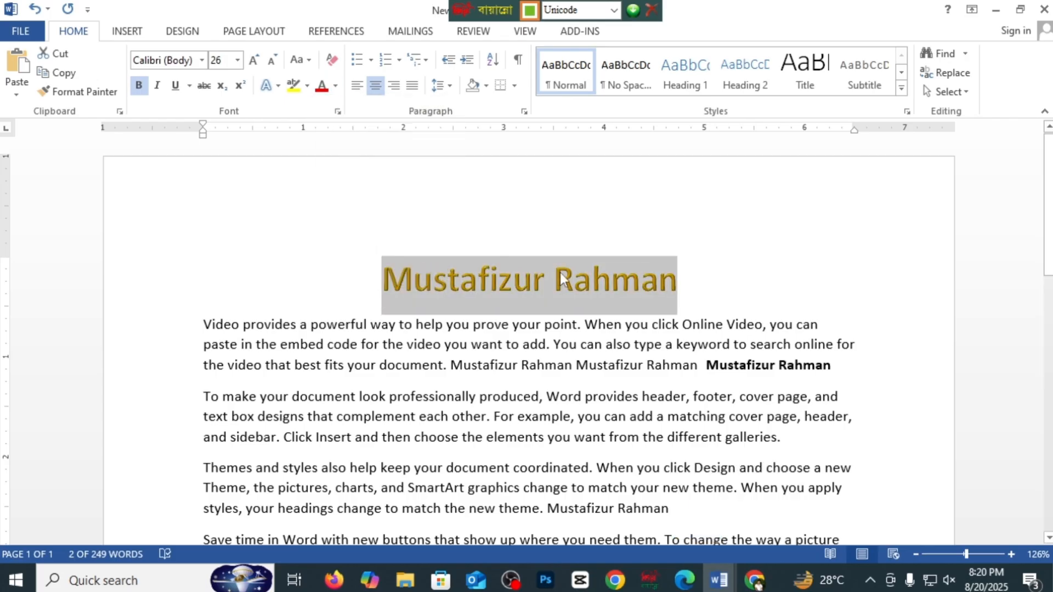
pyautogui.click(195, 61)
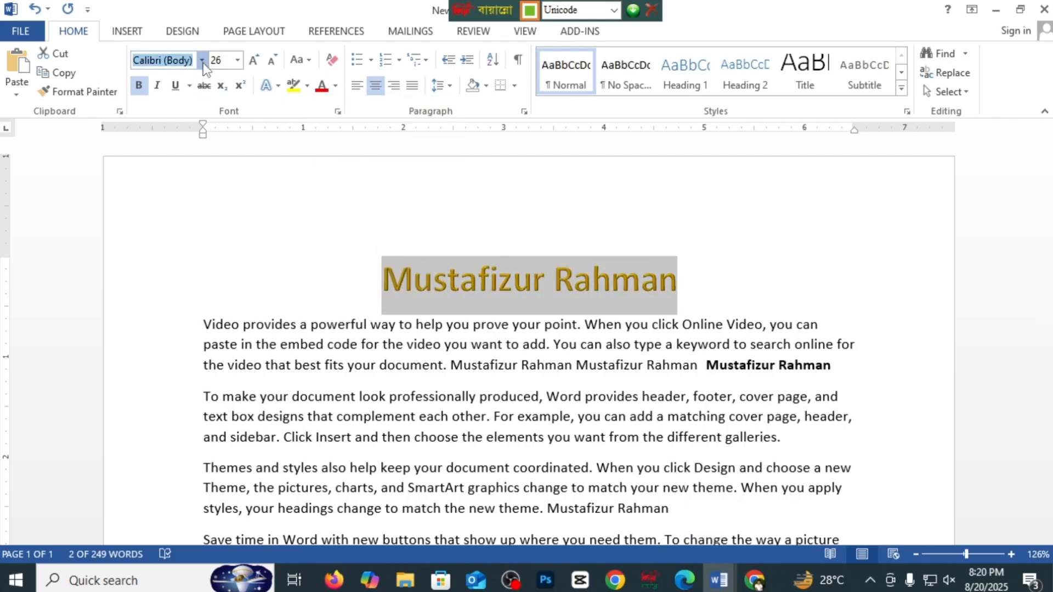
pyautogui.click(203, 60)
pyautogui.click(223, 224)
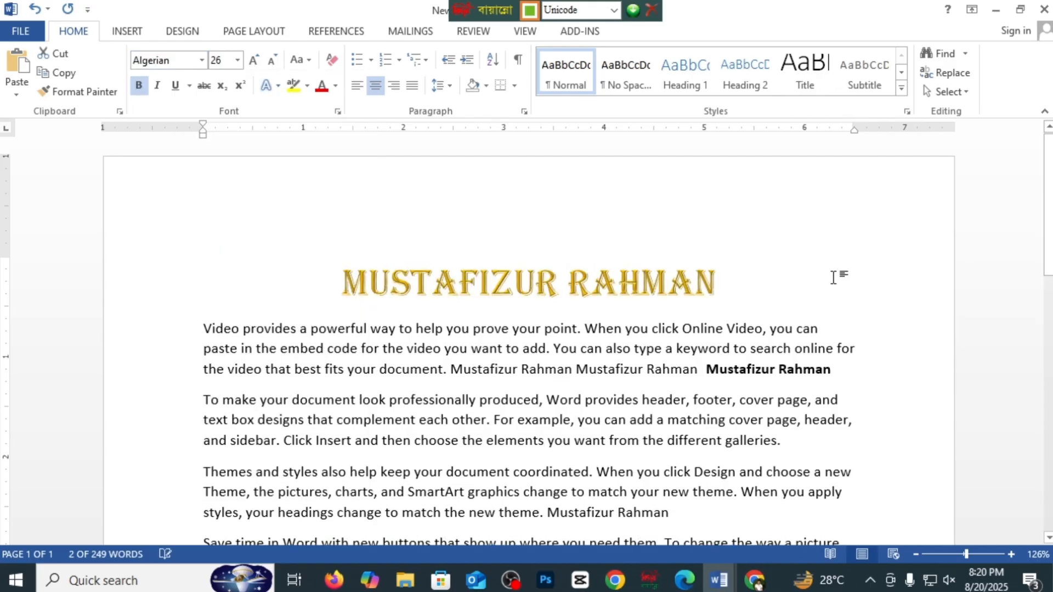
pyautogui.click(784, 292)
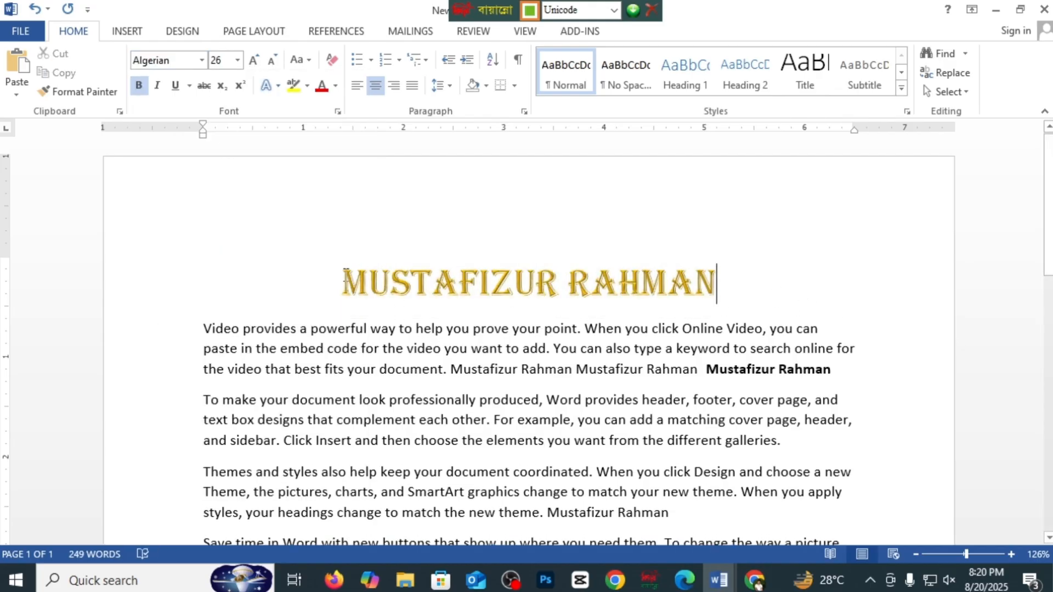
pyautogui.moveTo(344, 284); pyautogui.dragTo(716, 286)
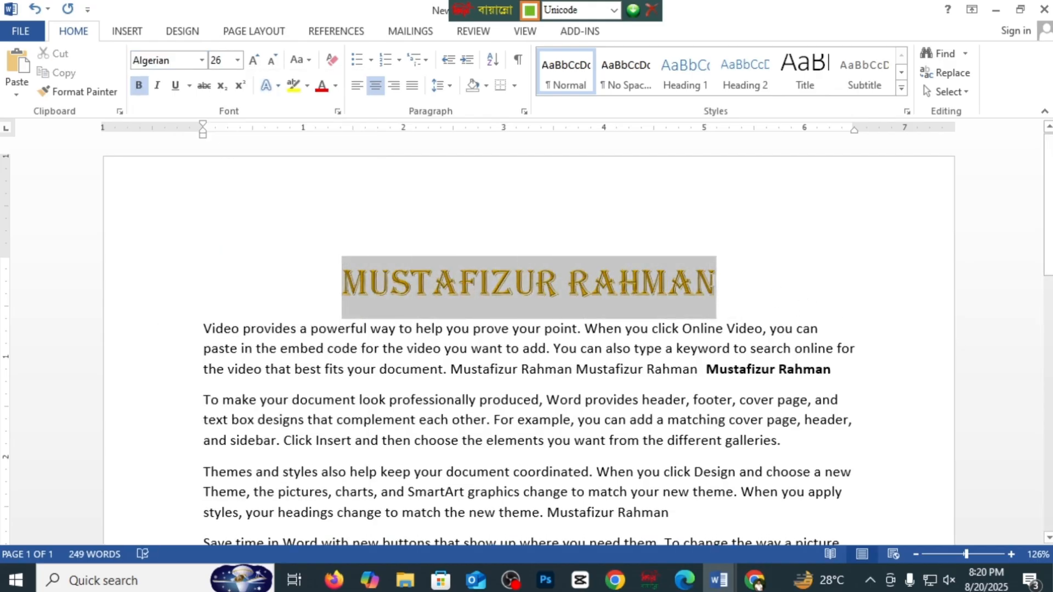
pyautogui.click(83, 94)
pyautogui.scroll(-2, 546, 310)
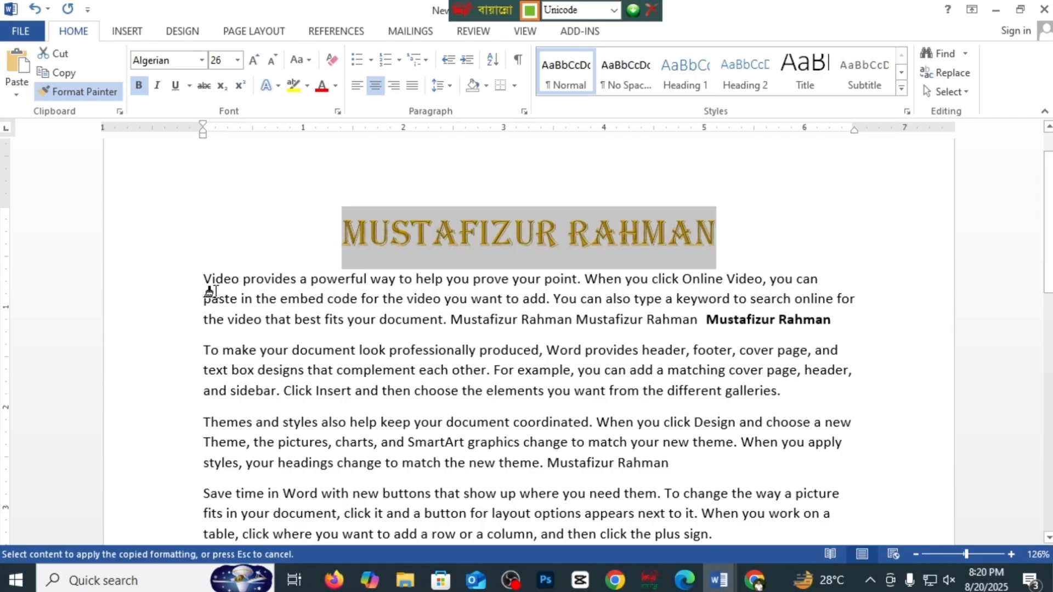
pyautogui.moveTo(205, 278)
pyautogui.mouseDown()
pyautogui.moveTo(384, 318)
pyautogui.moveTo(816, 327)
pyautogui.mouseUp()
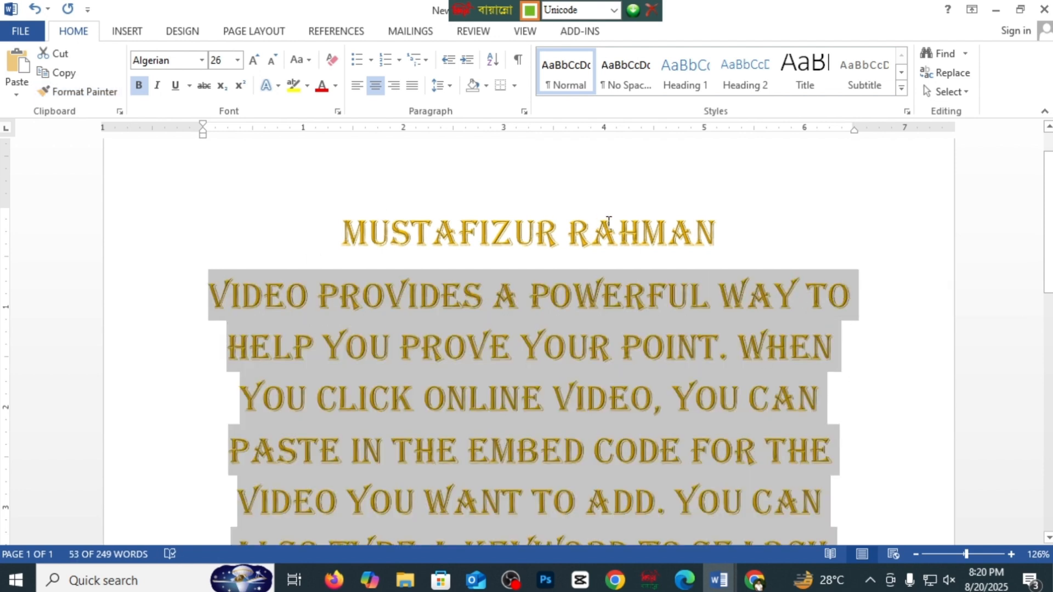
pyautogui.scroll(-5, 529, 367)
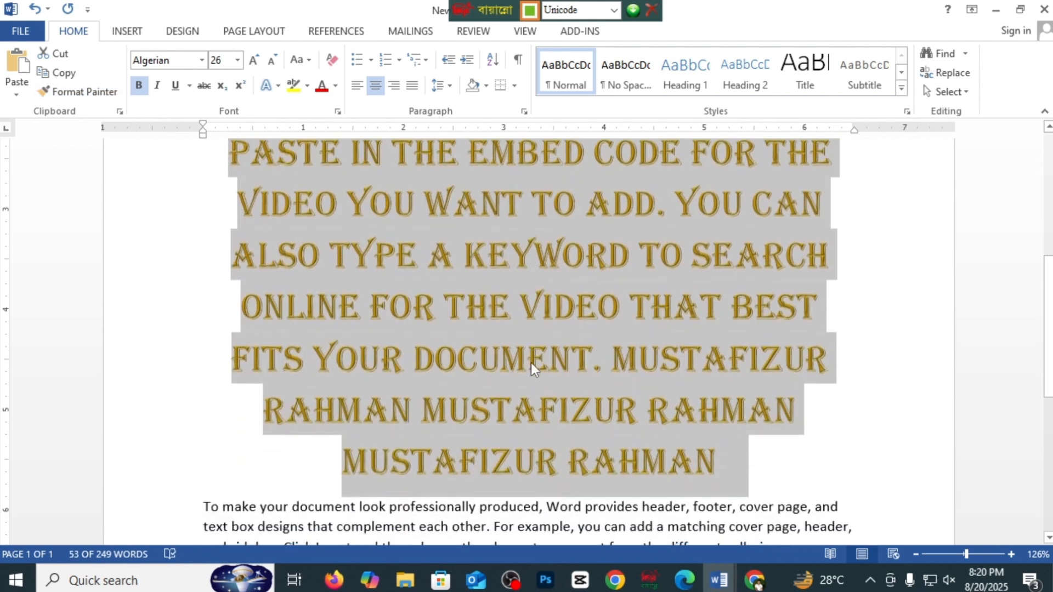
pyautogui.scroll(-4, 531, 363)
pyautogui.scroll(4, 513, 365)
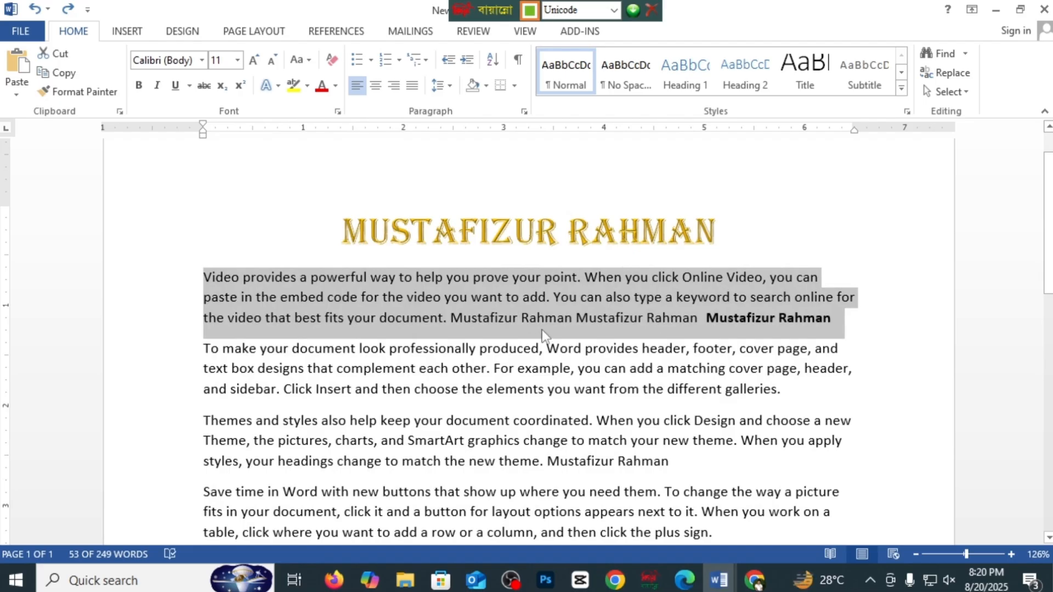
pyautogui.moveTo(342, 233); pyautogui.dragTo(715, 237)
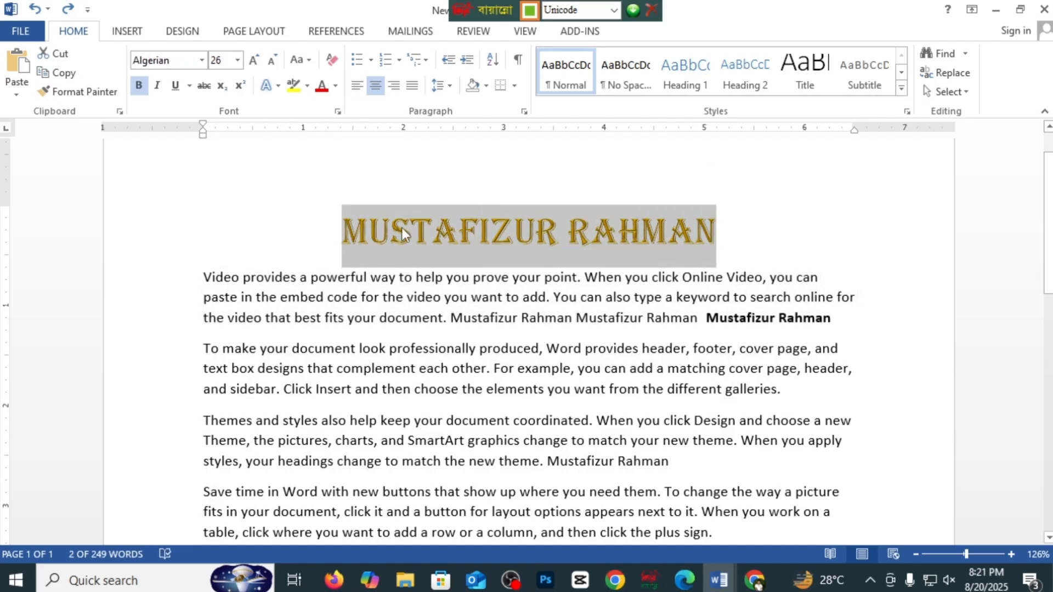
# - Replace the title with the letter N and make it red
pyautogui.hotkey('ctrl', 'alt', 'b')
pyautogui.write('N')
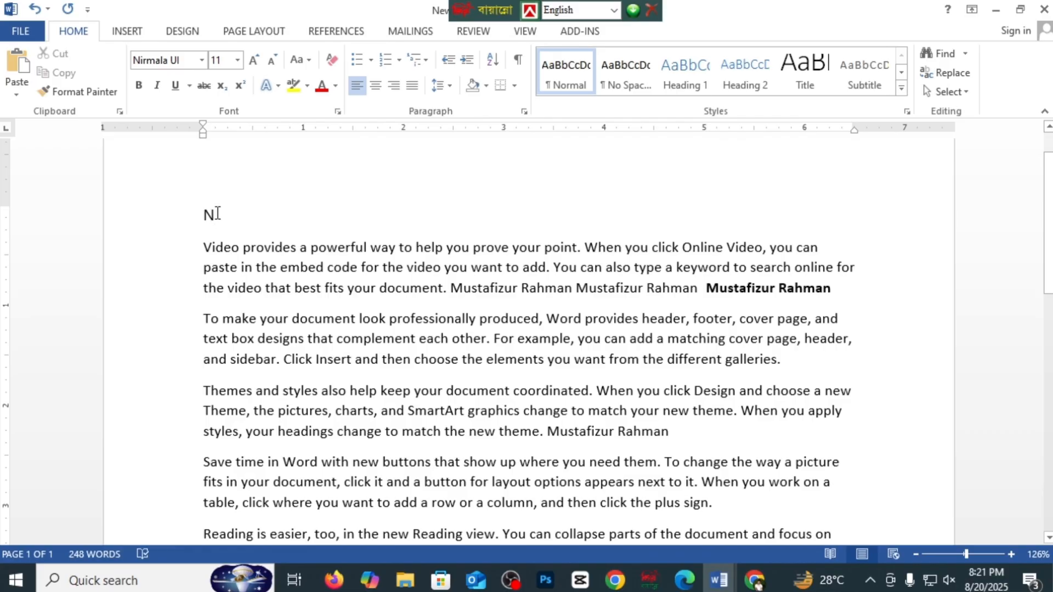
pyautogui.moveTo(218, 214); pyautogui.dragTo(200, 215)
pyautogui.click(335, 86)
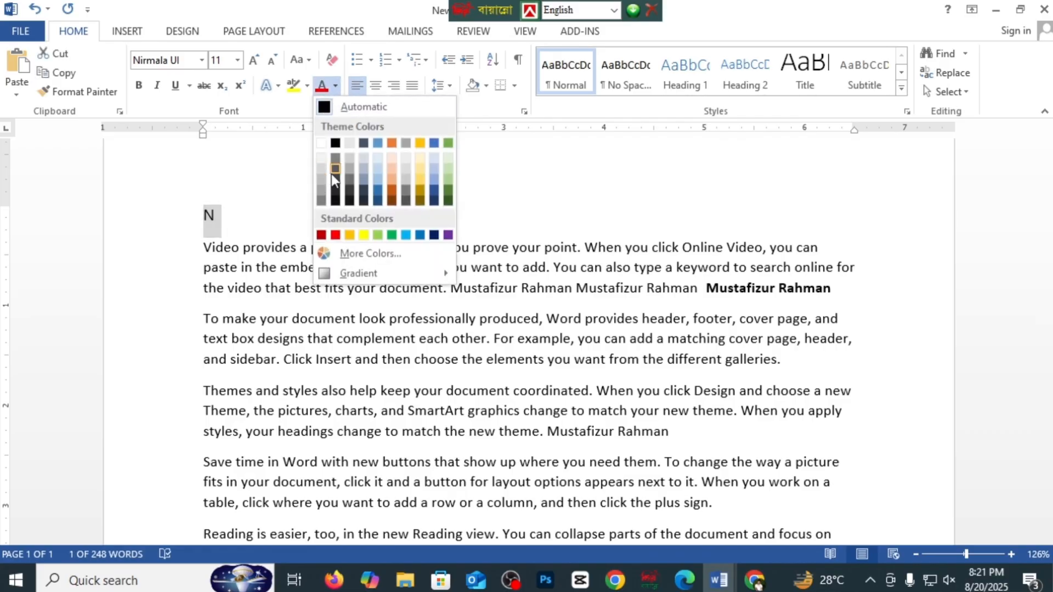
pyautogui.click(336, 234)
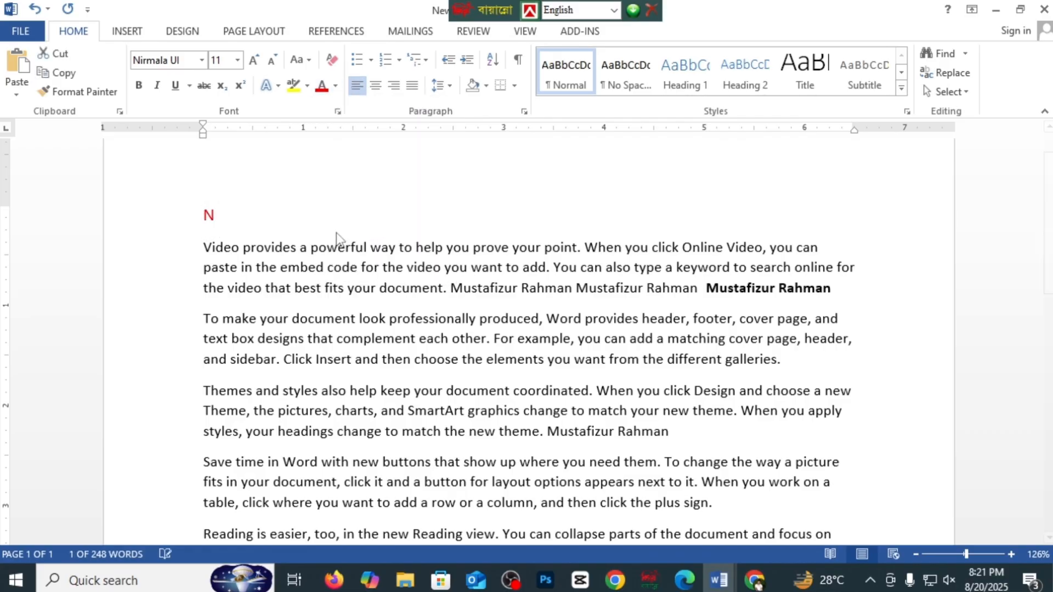
# - Give the N a blue text effect and yellow highlight, then pick up its formatting with Format Painter
pyautogui.click(268, 85)
pyautogui.click(330, 179)
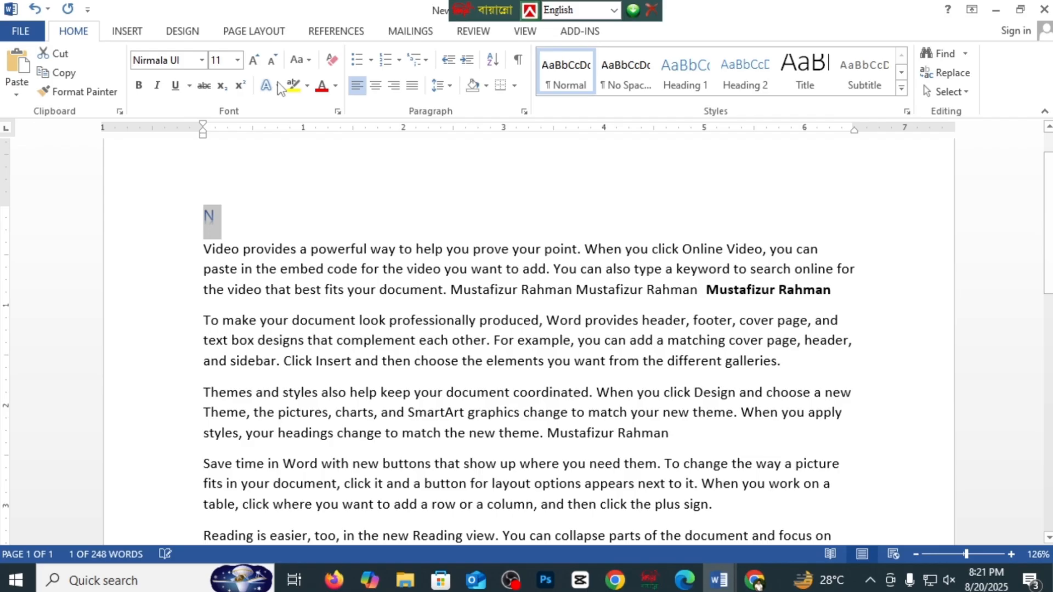
pyautogui.click(307, 85)
pyautogui.click(298, 110)
pyautogui.click(257, 205)
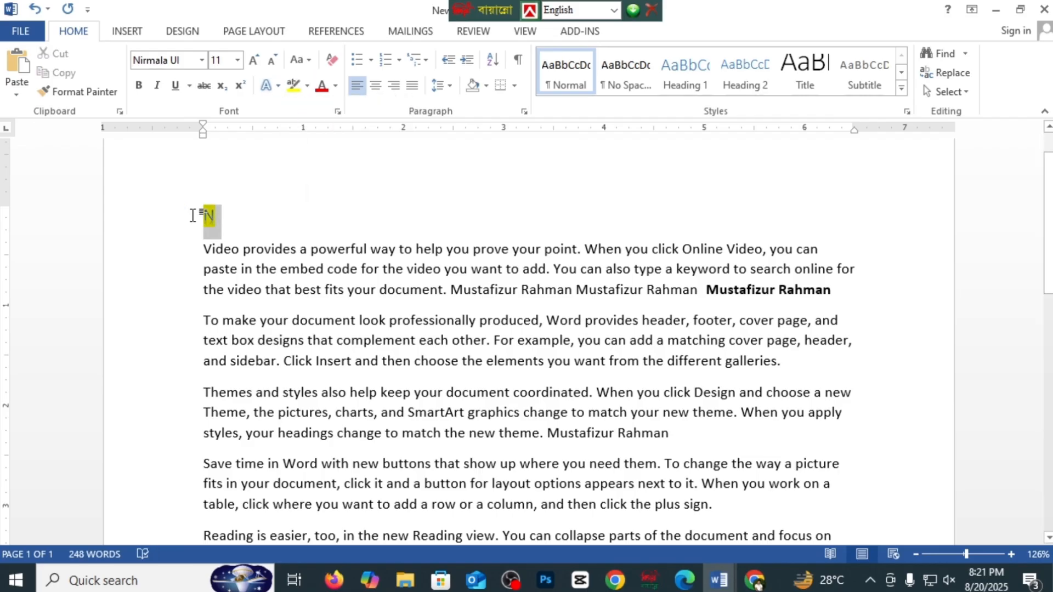
pyautogui.click(81, 92)
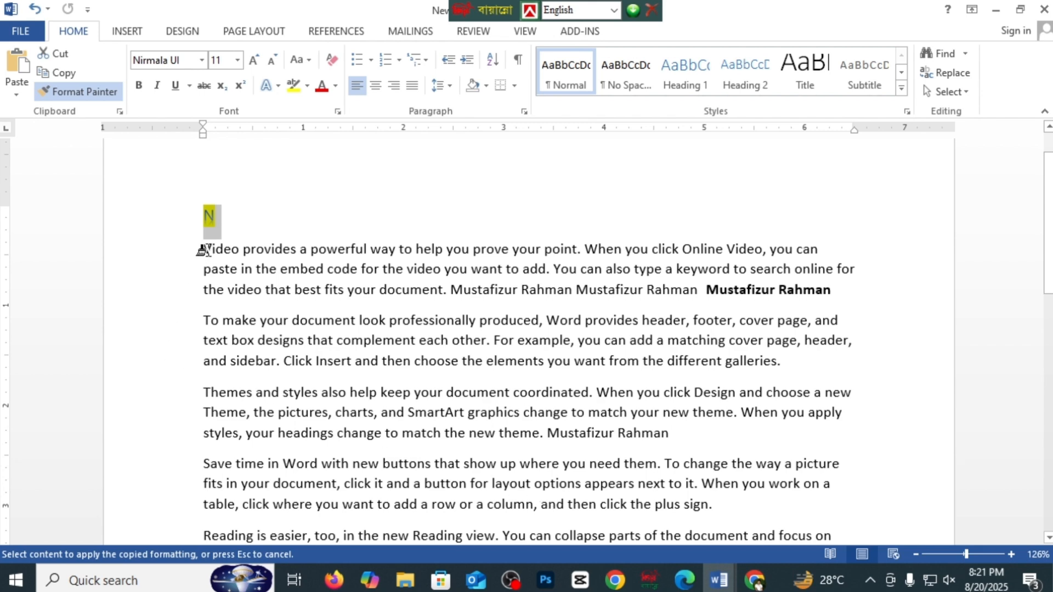
# - Paint the N's yellow-highlighted formatting across the first three paragraphs
pyautogui.moveTo(203, 249)
pyautogui.mouseDown()
pyautogui.moveTo(235, 265)
pyautogui.moveTo(378, 404)
pyautogui.moveTo(668, 435)
pyautogui.mouseUp()
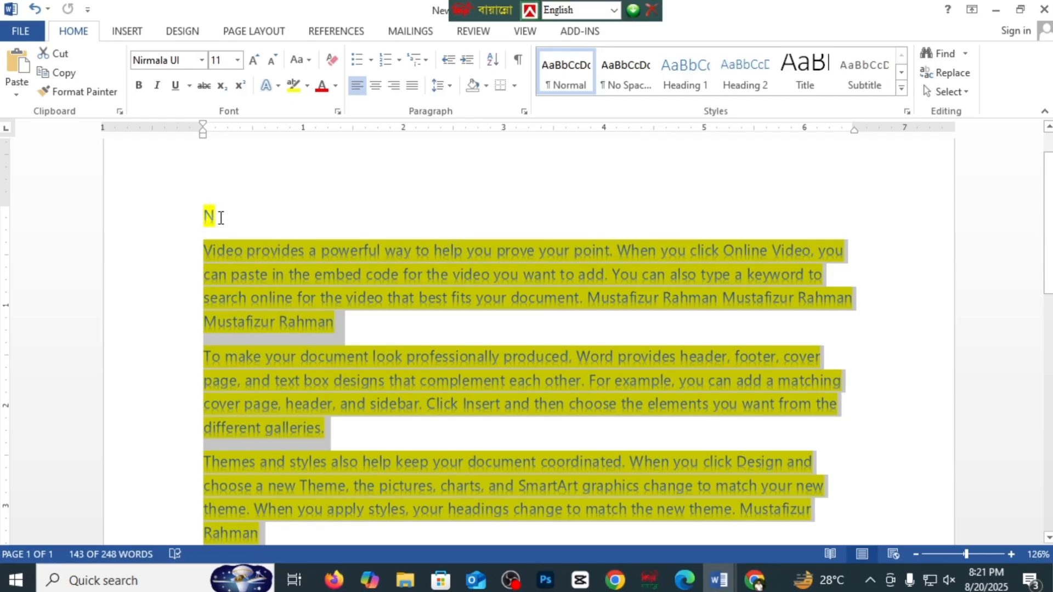
pyautogui.click(487, 319)
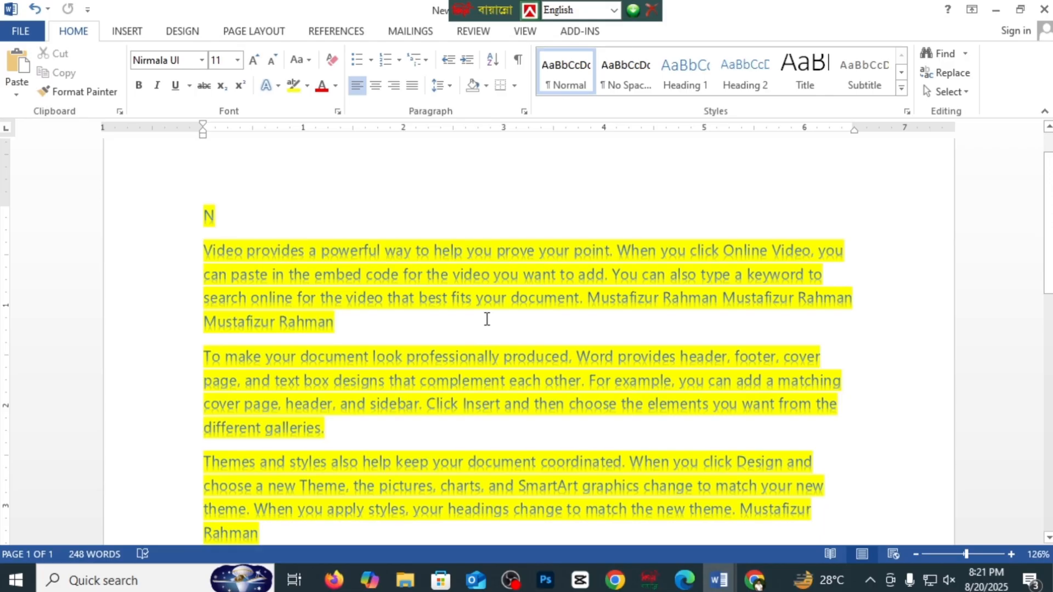
pyautogui.scroll(-1, 508, 312)
pyautogui.scroll(1, 507, 312)
pyautogui.scroll(-1, 423, 304)
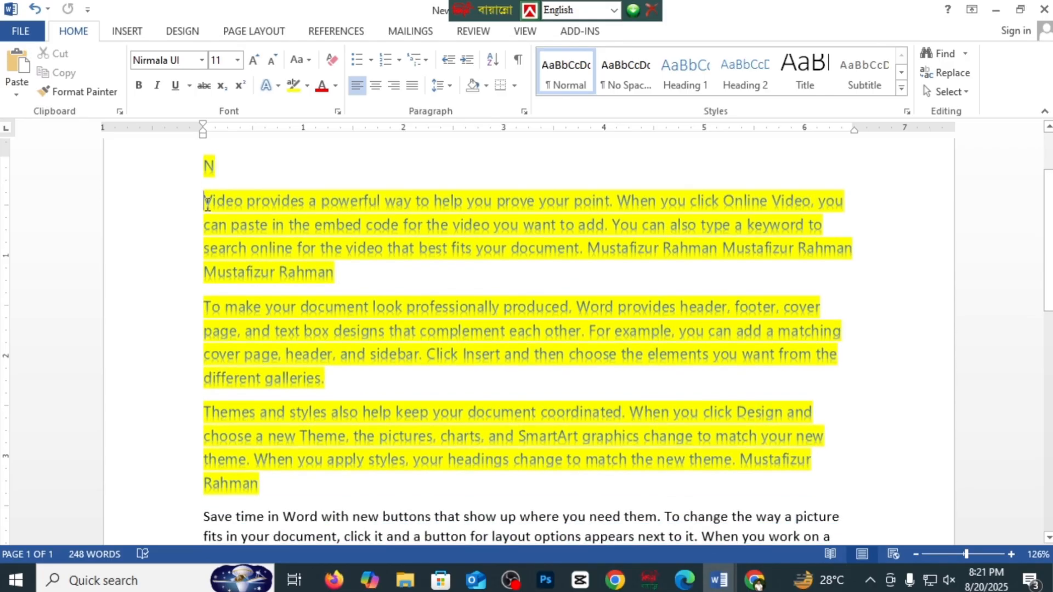
# - Check the highlighted paragraphs and the plain 'Save time in Word' paragraph, then reselect the N
pyautogui.moveTo(206, 203); pyautogui.dragTo(282, 477)
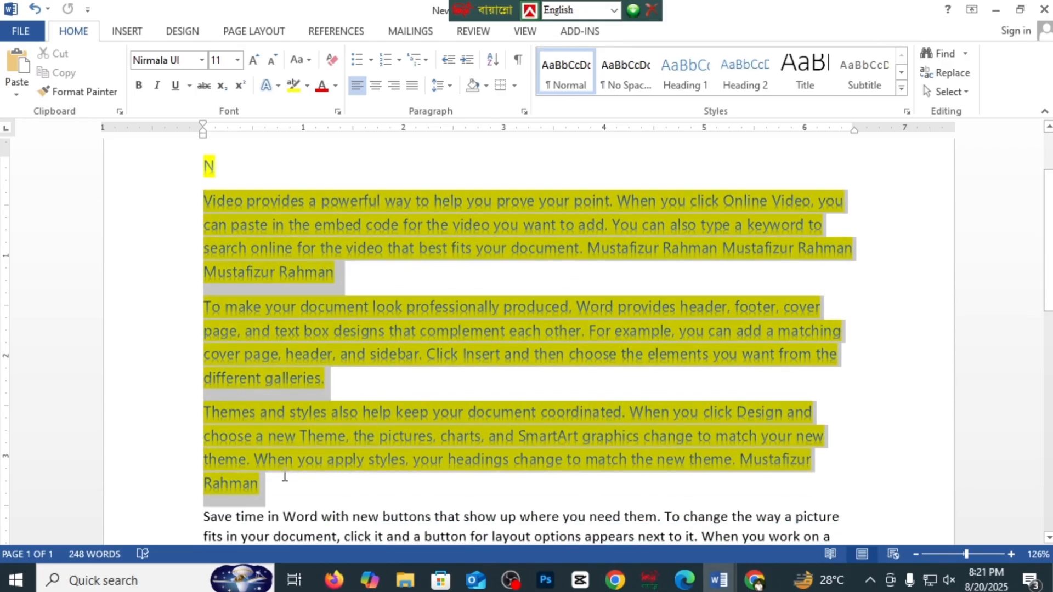
pyautogui.click(568, 498)
pyautogui.scroll(-3, 394, 332)
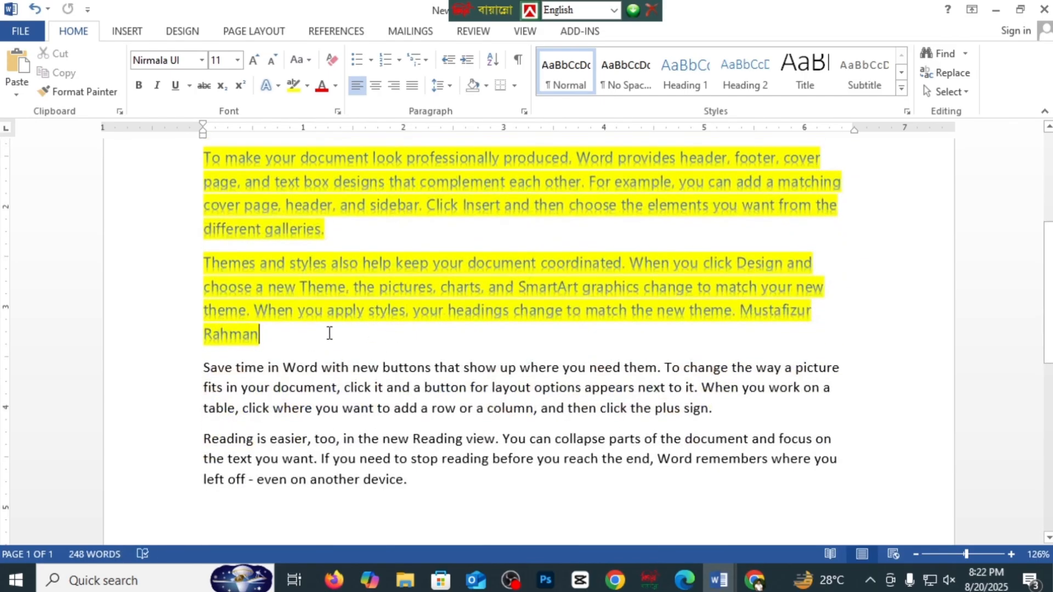
pyautogui.moveTo(204, 369); pyautogui.dragTo(717, 408)
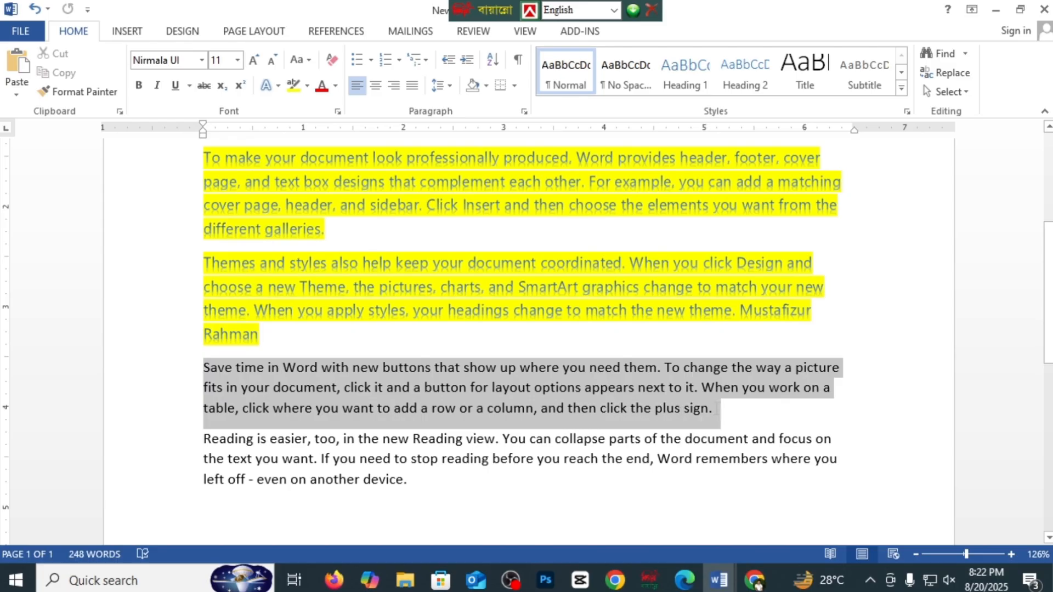
pyautogui.click(708, 415)
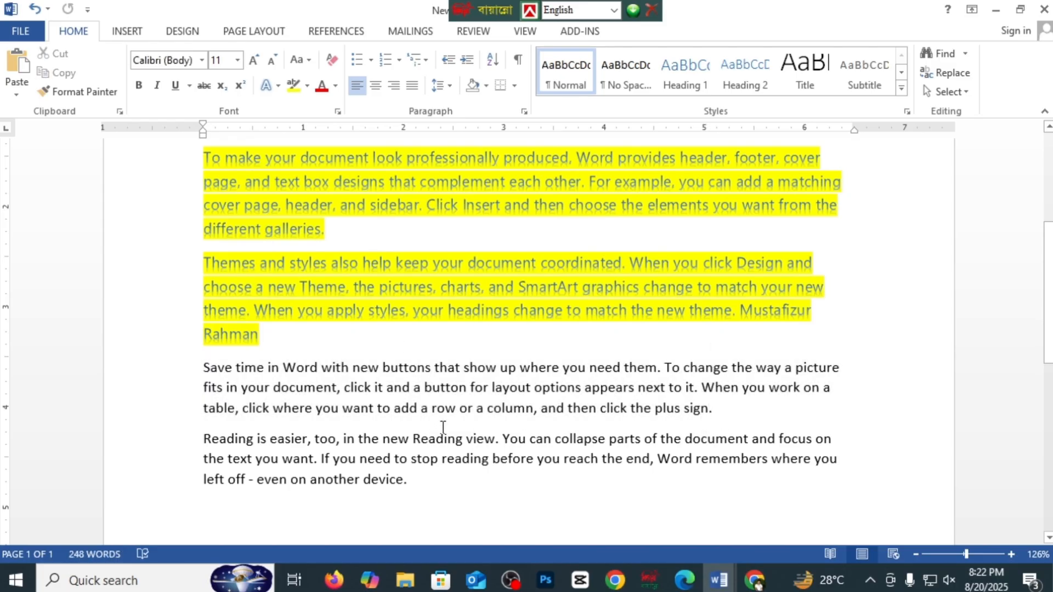
pyautogui.moveTo(209, 369); pyautogui.dragTo(737, 419)
pyautogui.scroll(5, 443, 363)
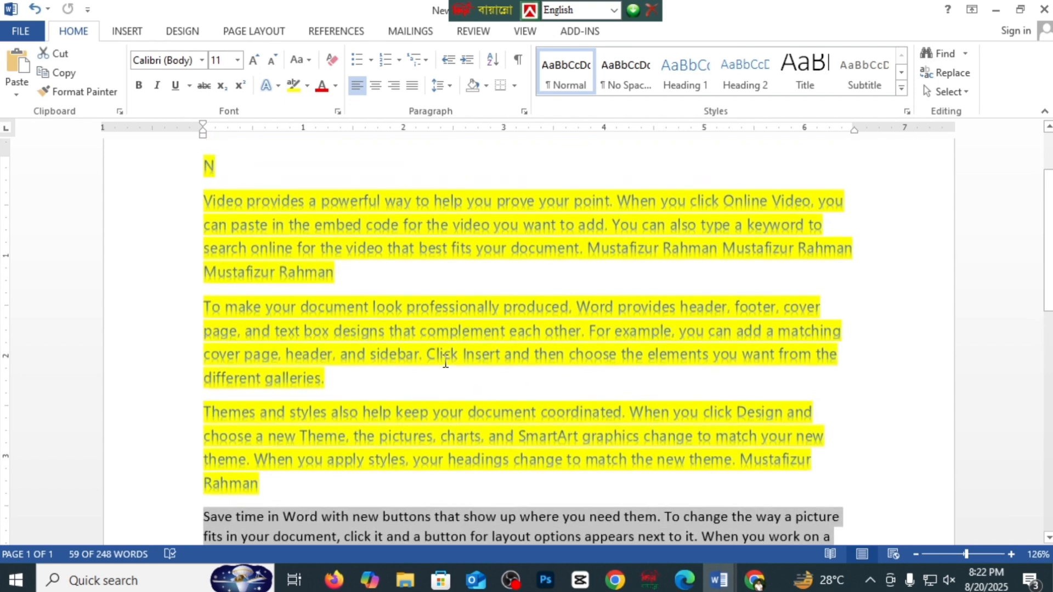
pyautogui.moveTo(260, 281); pyautogui.dragTo(198, 267)
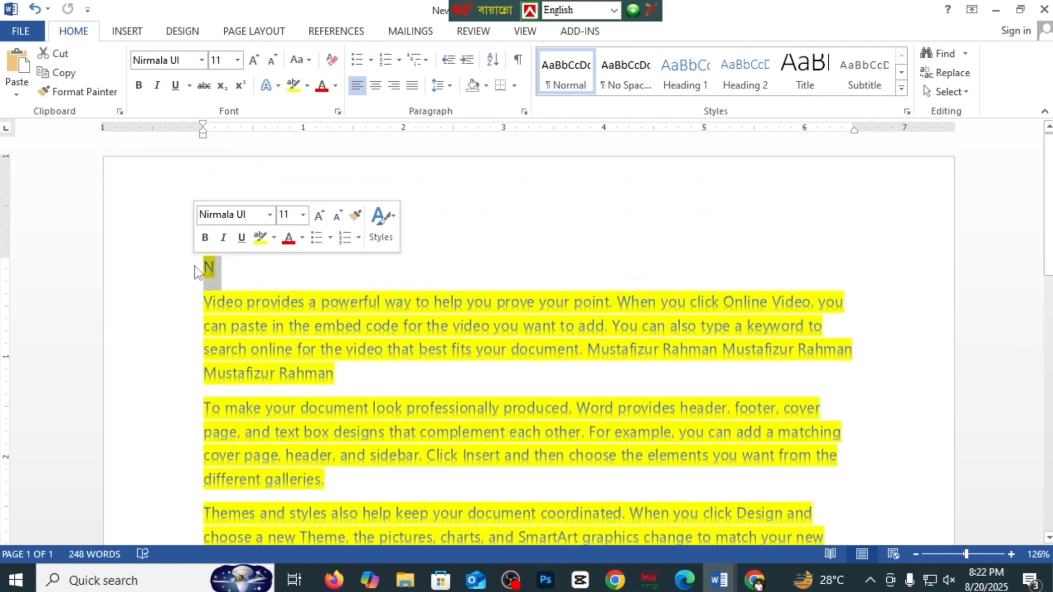
# - Use Format Painter to copy the N's yellow-highlighted formatting onto the 'Save time in Word' and 'Reading is easier' paragraphs
pyautogui.click(89, 92)
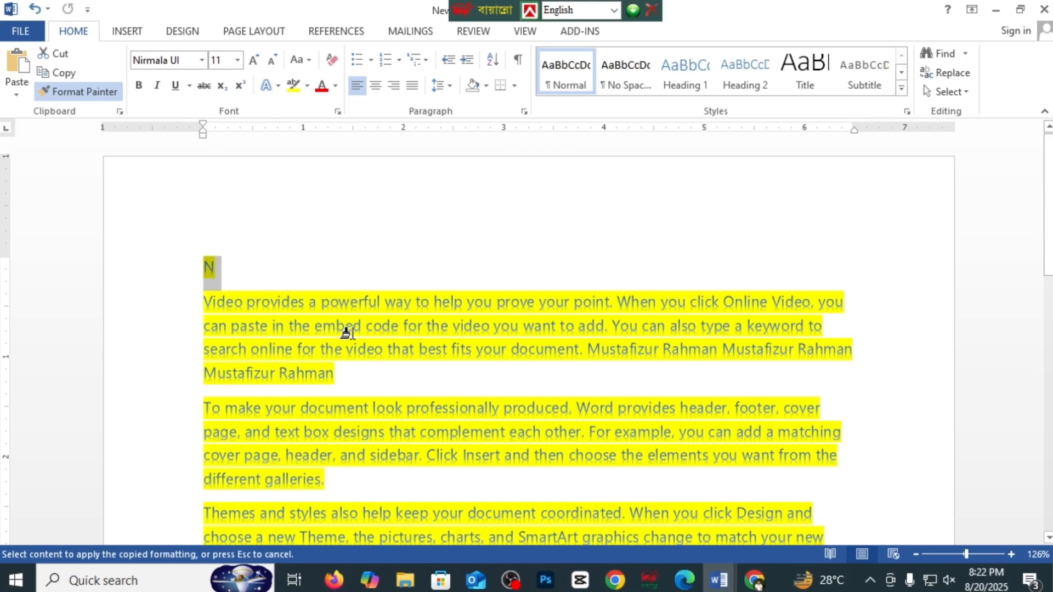
pyautogui.scroll(-4, 423, 322)
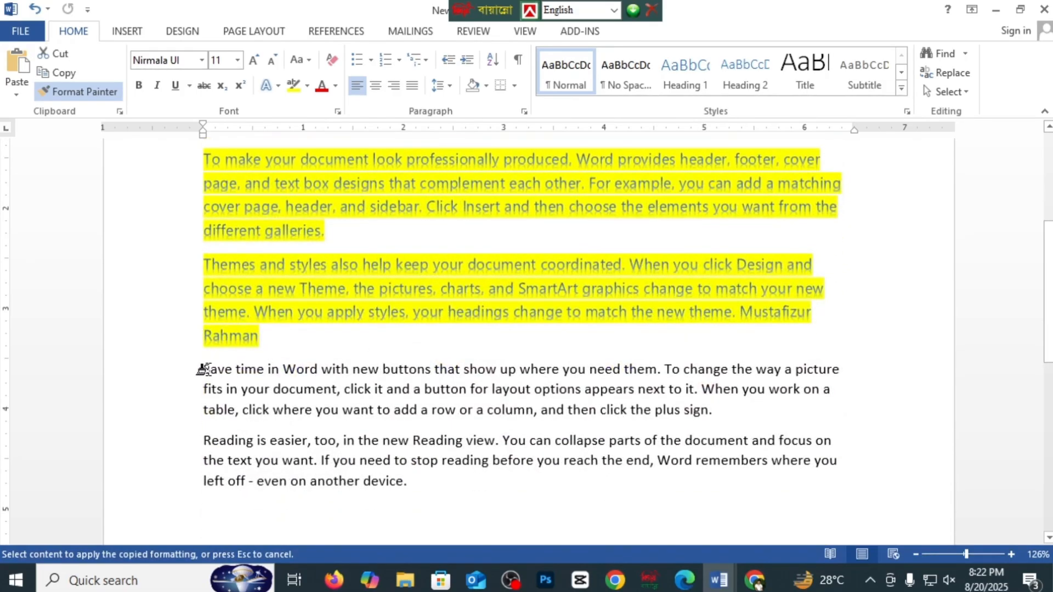
pyautogui.moveTo(202, 368); pyautogui.dragTo(725, 407)
pyautogui.scroll(-2, 472, 329)
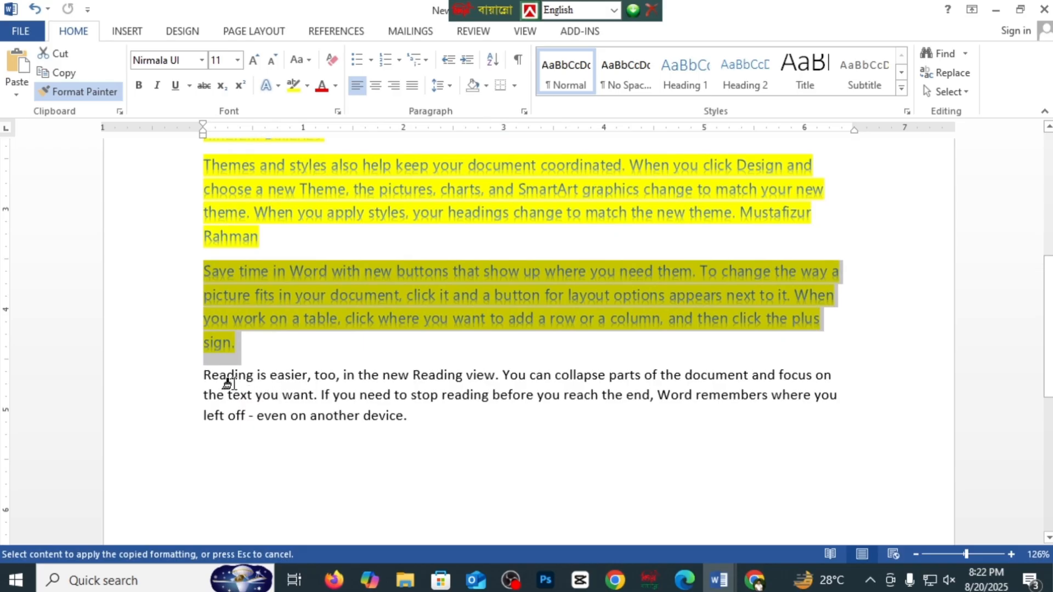
pyautogui.moveTo(202, 371); pyautogui.dragTo(423, 416)
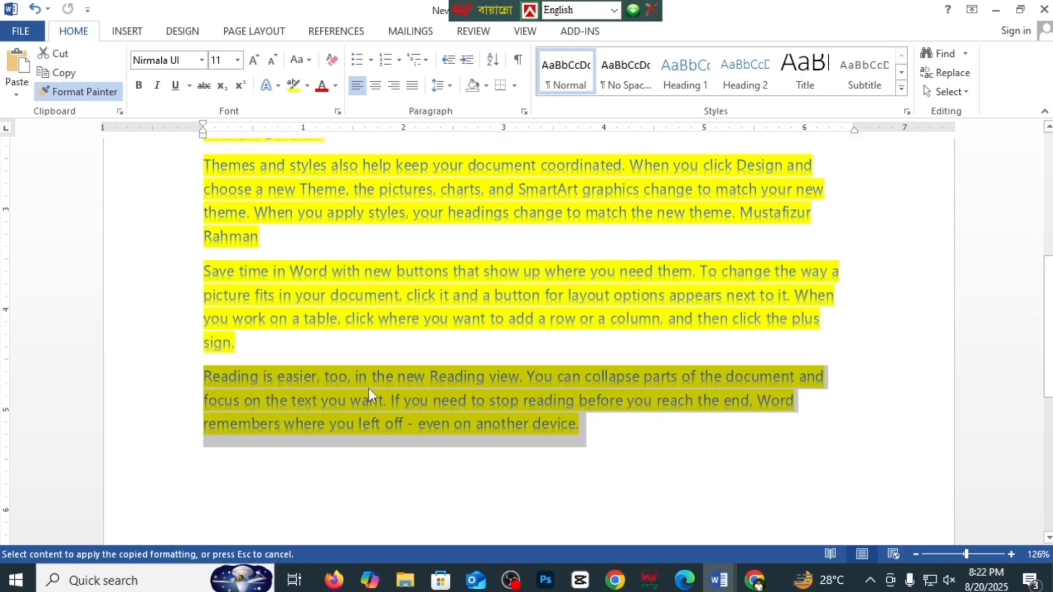
pyautogui.scroll(-6, 369, 388)
pyautogui.scroll(9, 541, 397)
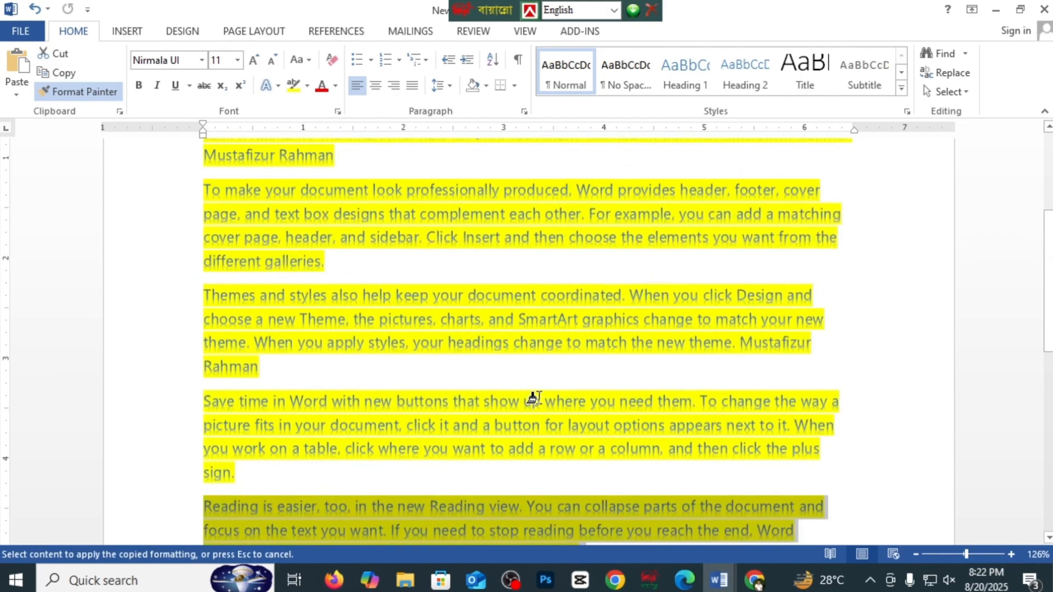
pyautogui.scroll(3, 534, 397)
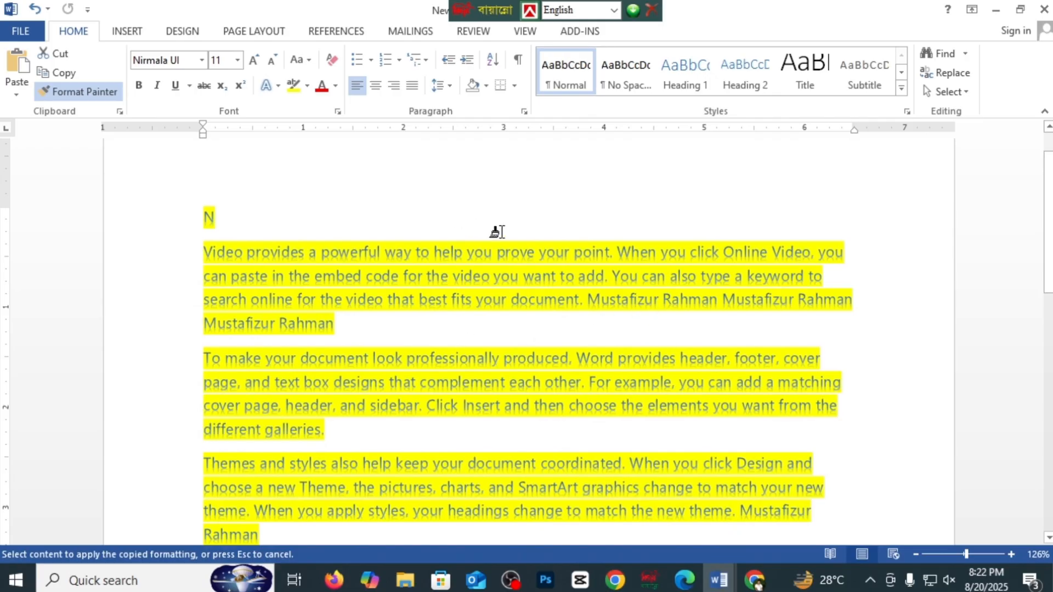
pyautogui.scroll(1, 483, 274)
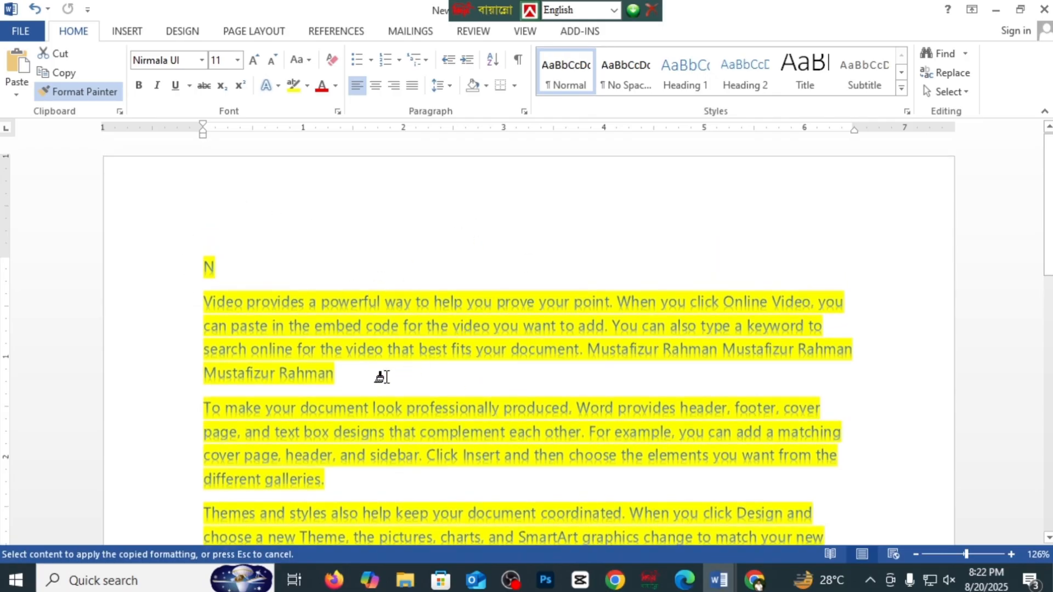
# - Clear the Clipboard pane, undo the title's highlight and font change, and centre the Mustafizur Rahman title
pyautogui.click(120, 112)
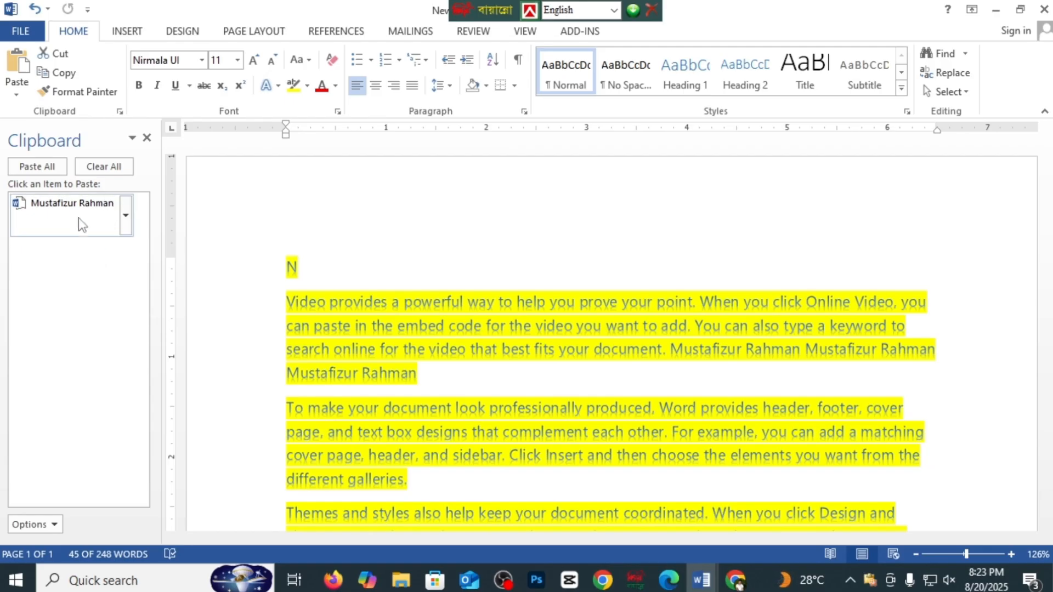
pyautogui.click(107, 166)
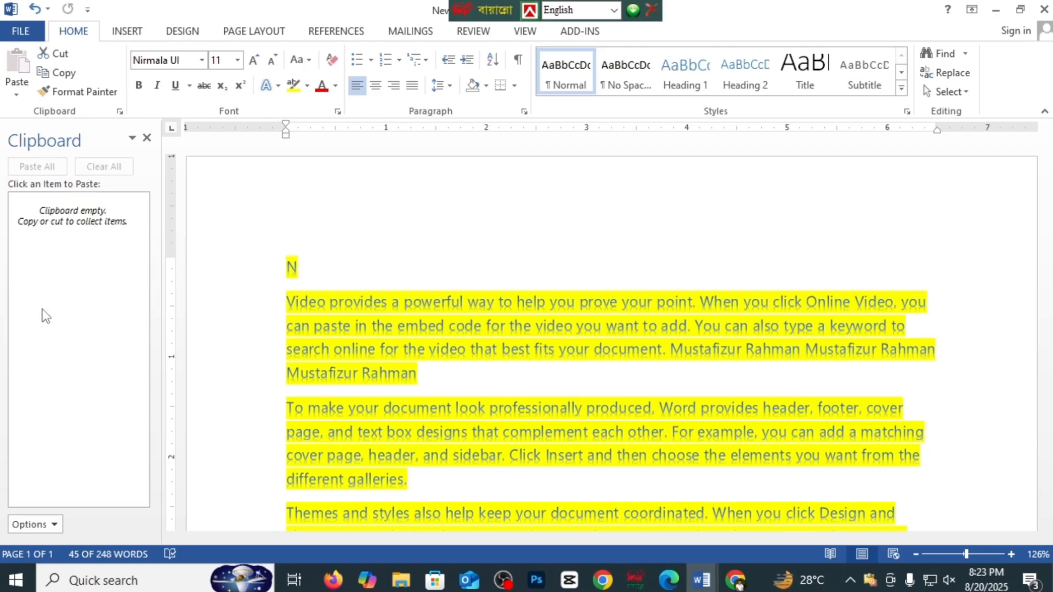
pyautogui.hotkey('ctrl', 'z')
pyautogui.moveTo(283, 267); pyautogui.dragTo(411, 267)
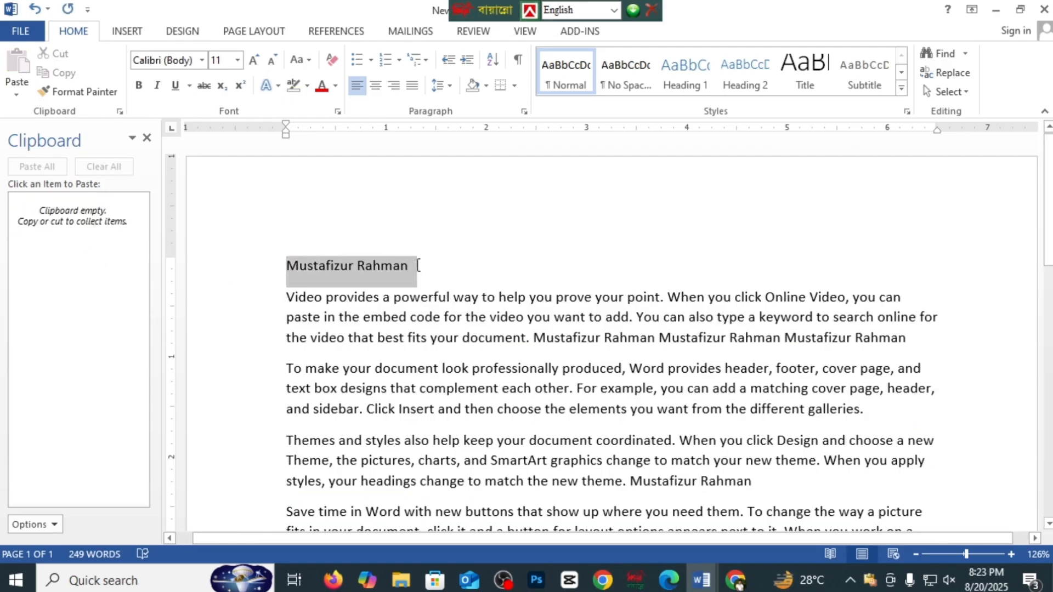
pyautogui.click(375, 86)
pyautogui.click(737, 262)
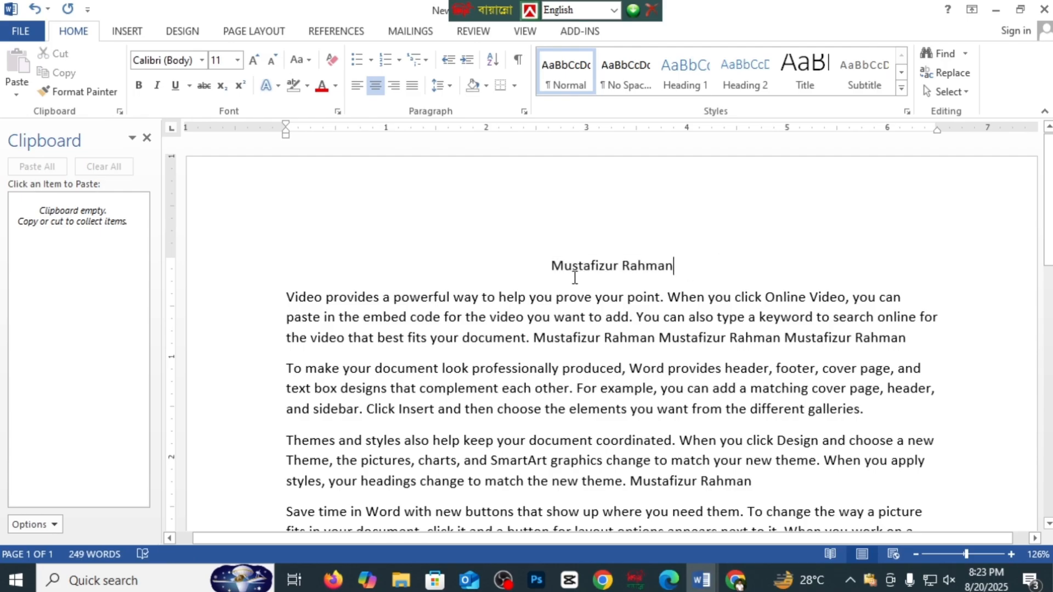
# - Copy the Mustafizur Rahman title and paste it at the end of the Themes paragraph
pyautogui.moveTo(555, 267); pyautogui.dragTo(700, 267)
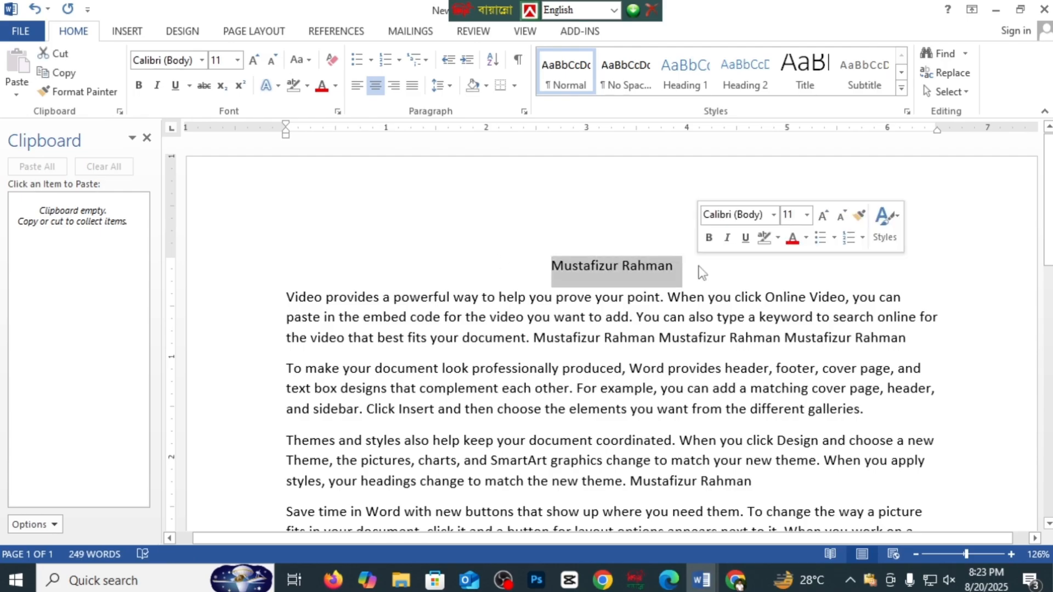
pyautogui.hotkey('ctrl', 'c')
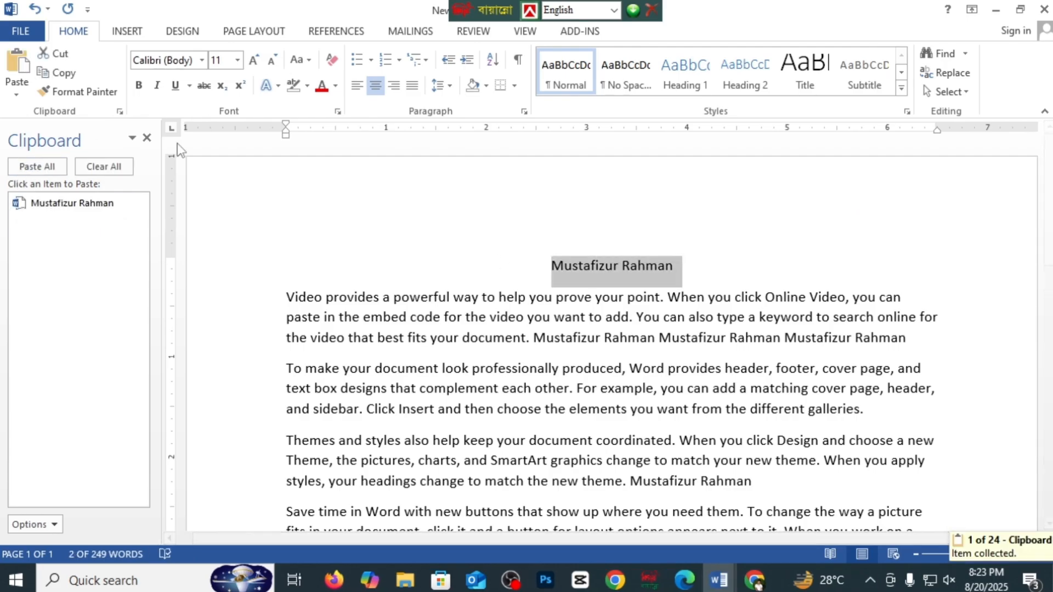
pyautogui.click(709, 255)
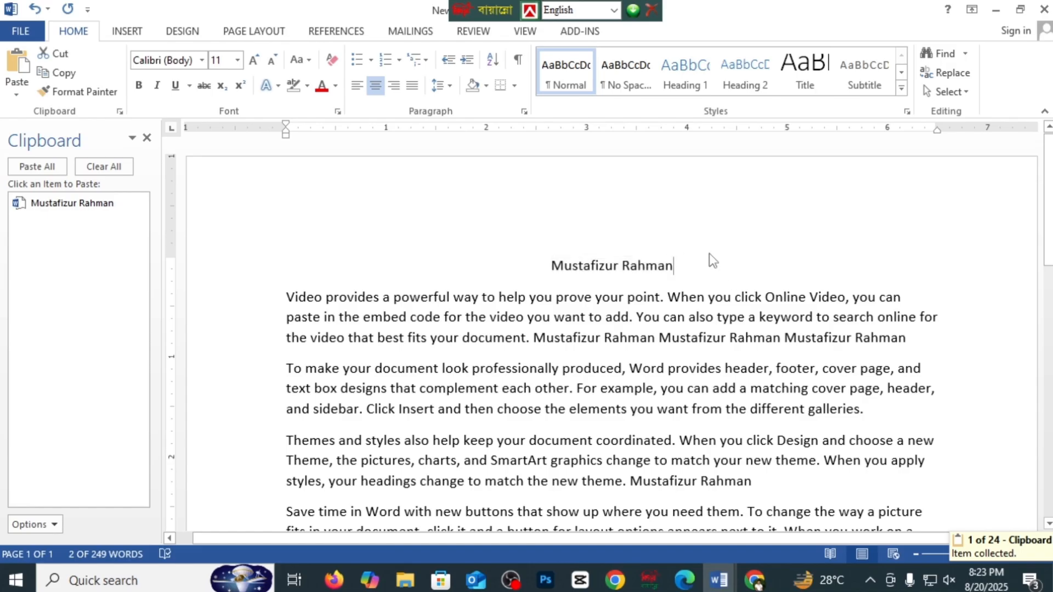
pyautogui.scroll(-3, 810, 332)
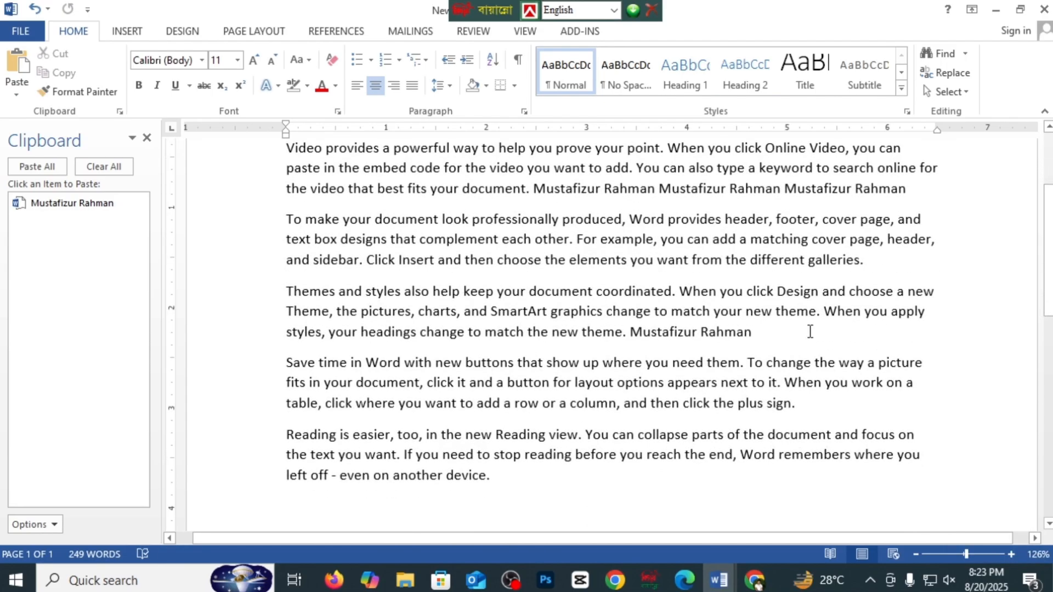
pyautogui.click(758, 335)
pyautogui.hotkey('ctrl', 'v')
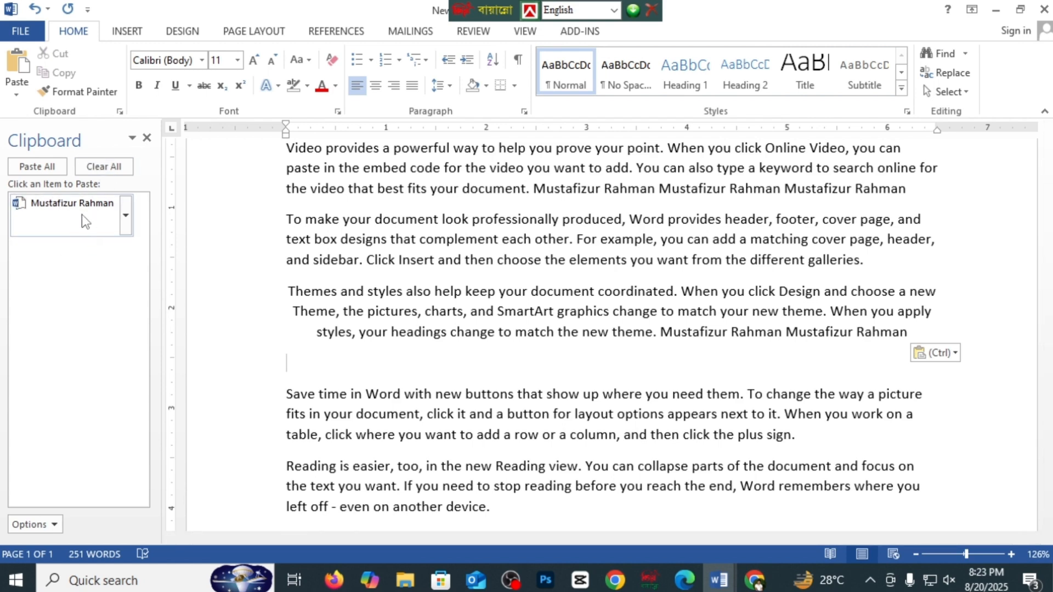
pyautogui.scroll(3, 548, 288)
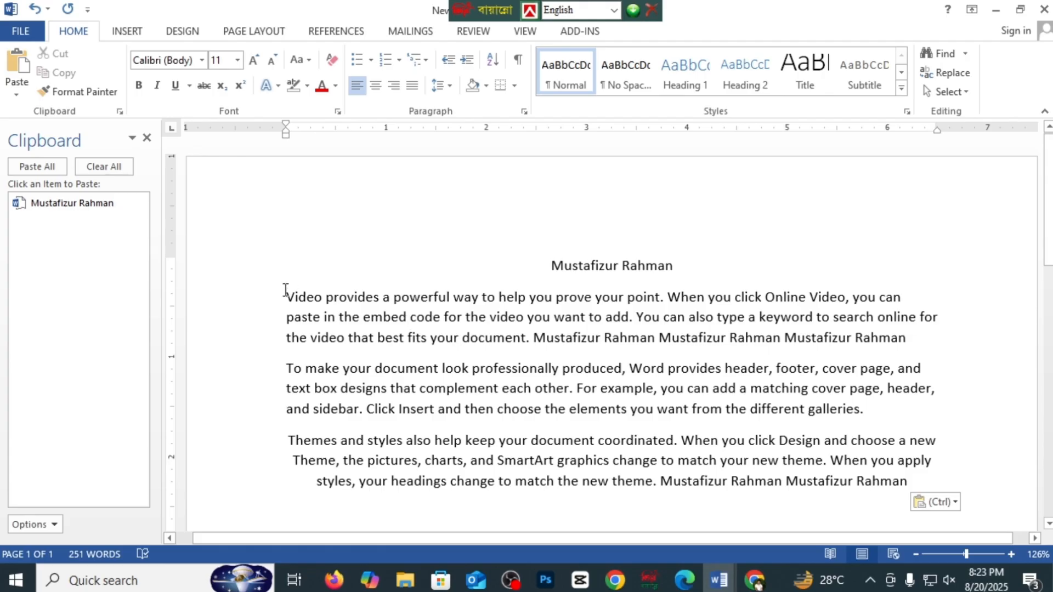
# - Copy the whole 'Video provides' paragraph into the clipboard collection
pyautogui.moveTo(285, 291); pyautogui.dragTo(902, 344)
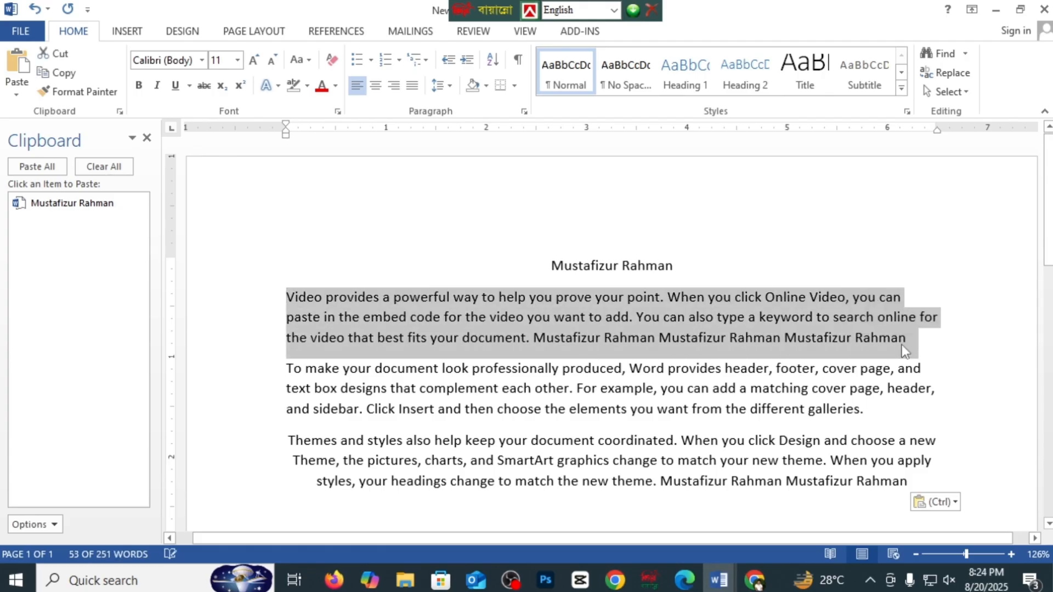
pyautogui.hotkey('ctrl', 'c')
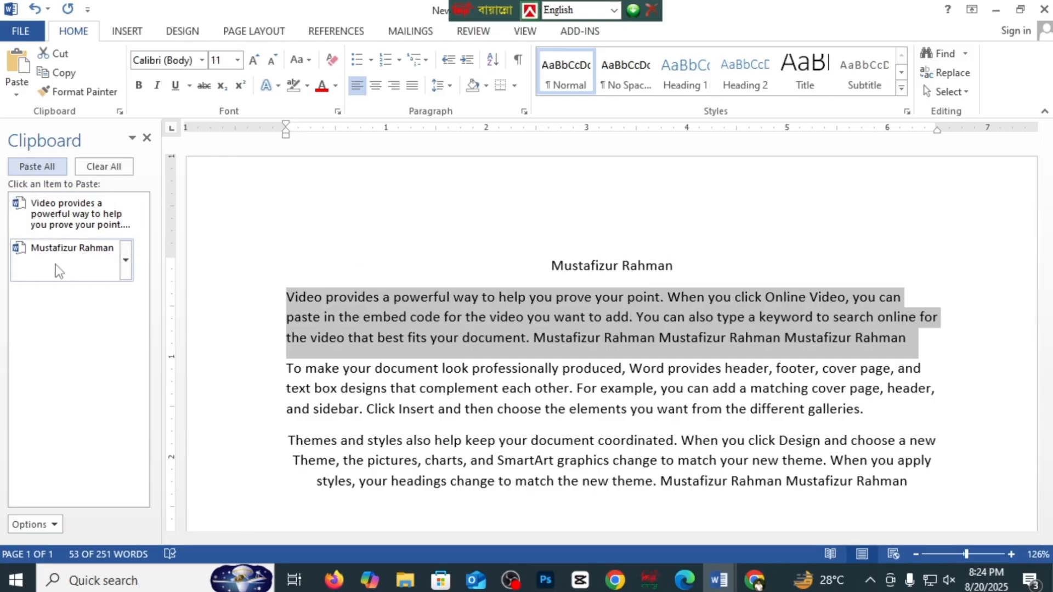
pyautogui.click(418, 322)
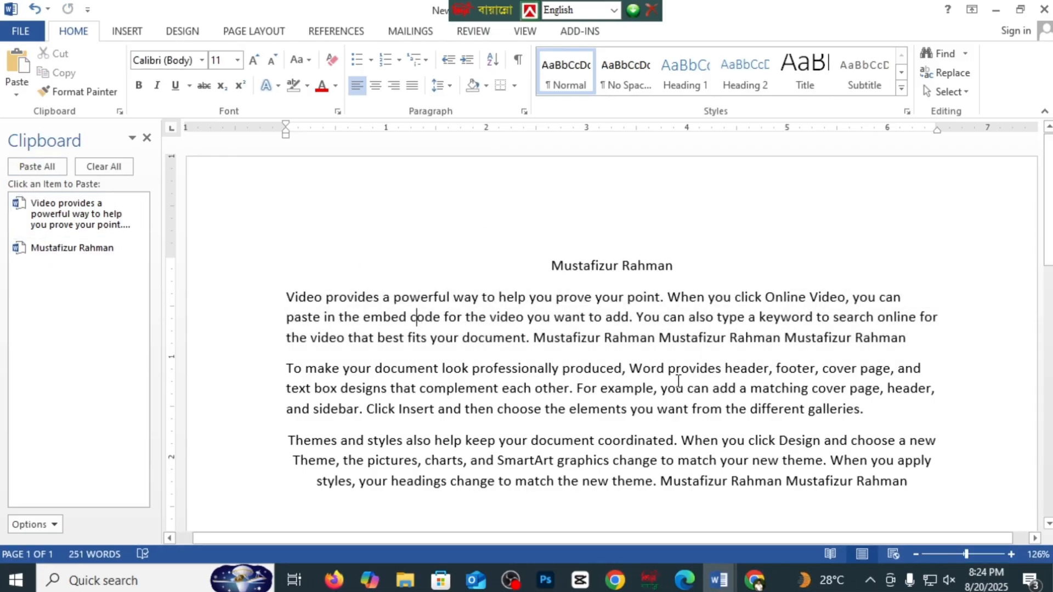
pyautogui.scroll(-6, 491, 311)
pyautogui.scroll(4, 491, 311)
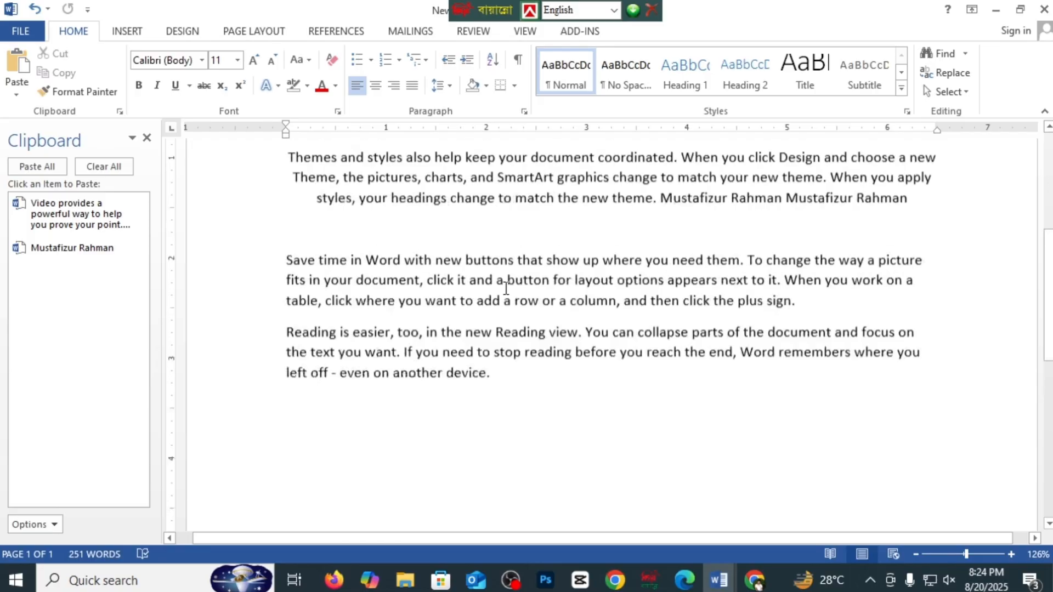
pyautogui.scroll(4, 414, 206)
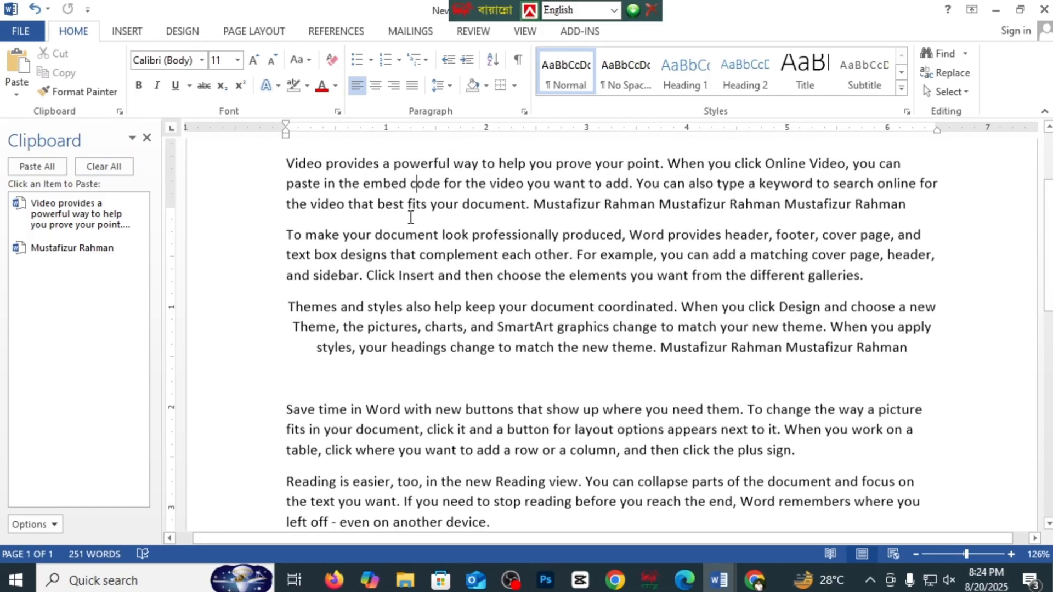
pyautogui.moveTo(286, 298); pyautogui.dragTo(923, 341)
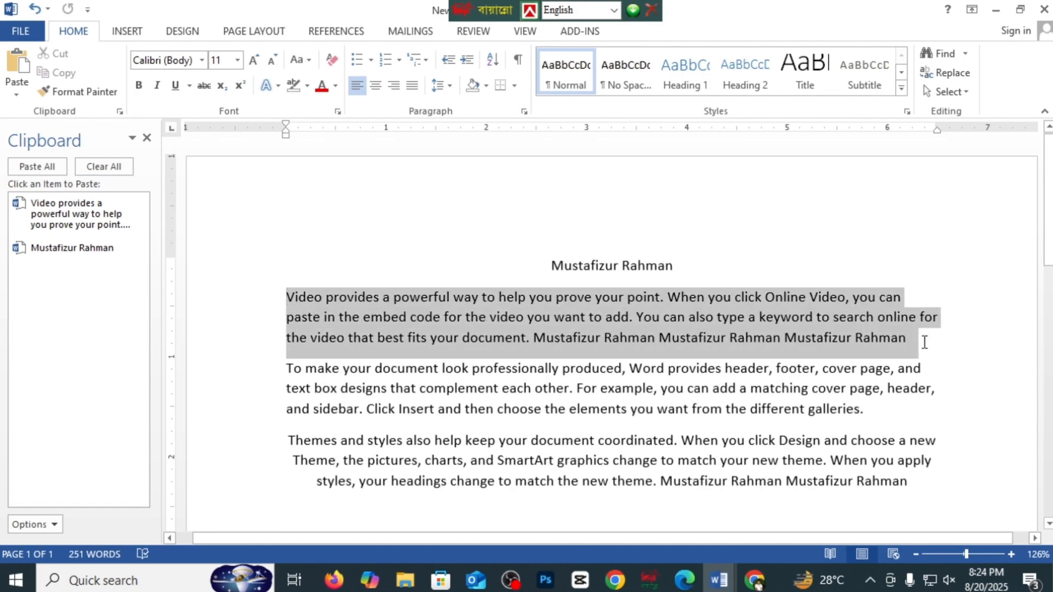
pyautogui.scroll(-8, 651, 322)
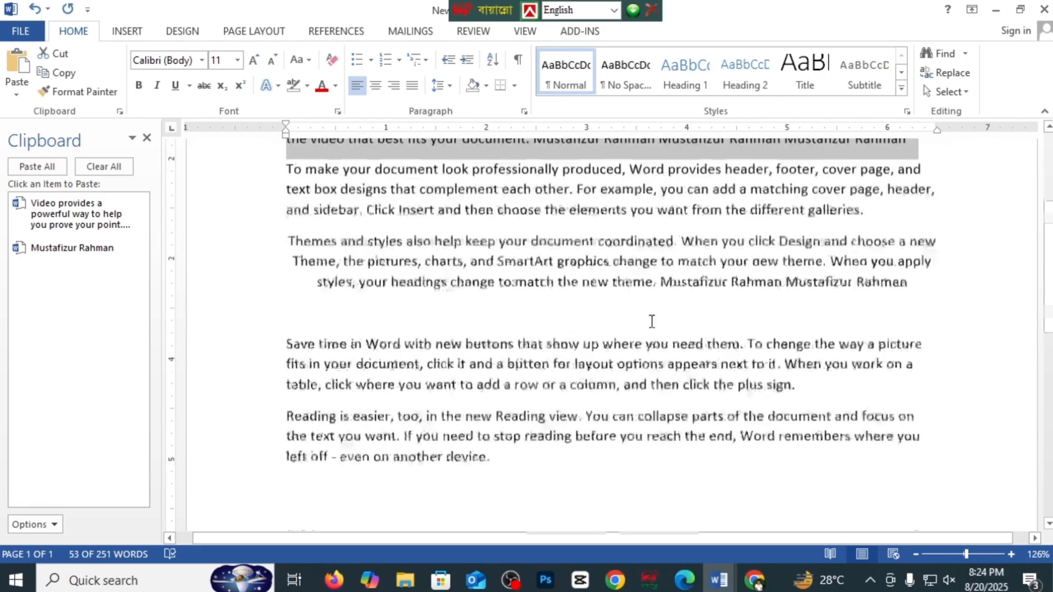
# - Paste the collected 'Video provides' paragraph from the Clipboard pane as a new paragraph at the document end
pyautogui.click(412, 311)
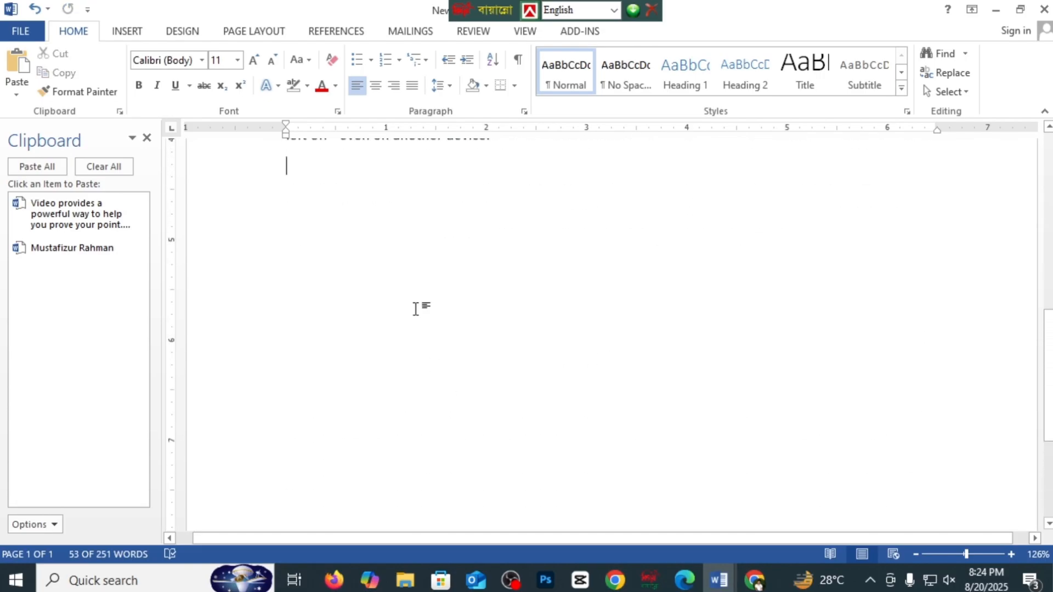
pyautogui.press('Return')
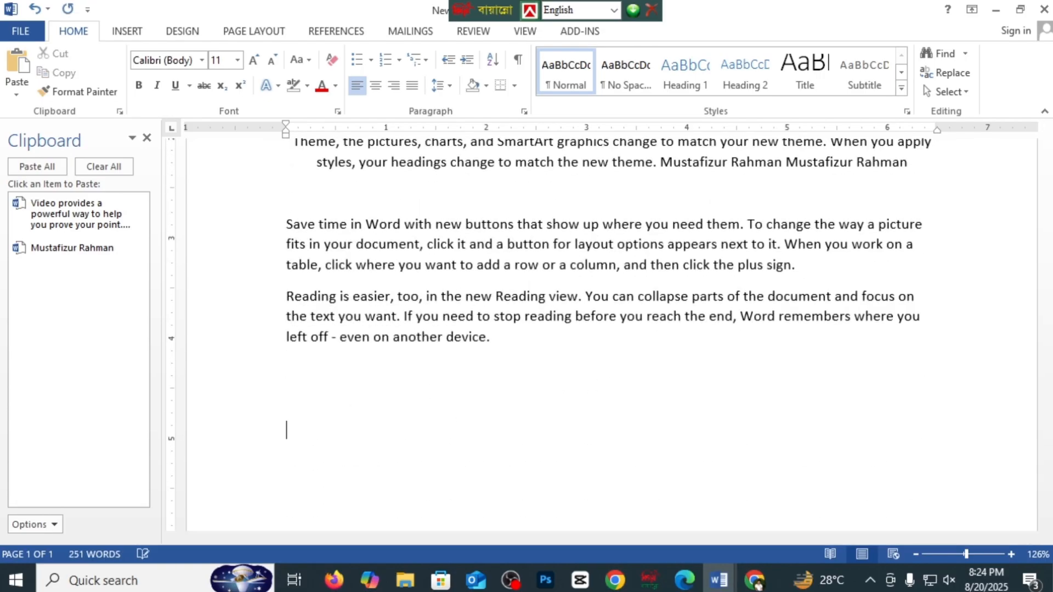
pyautogui.scroll(3, 428, 406)
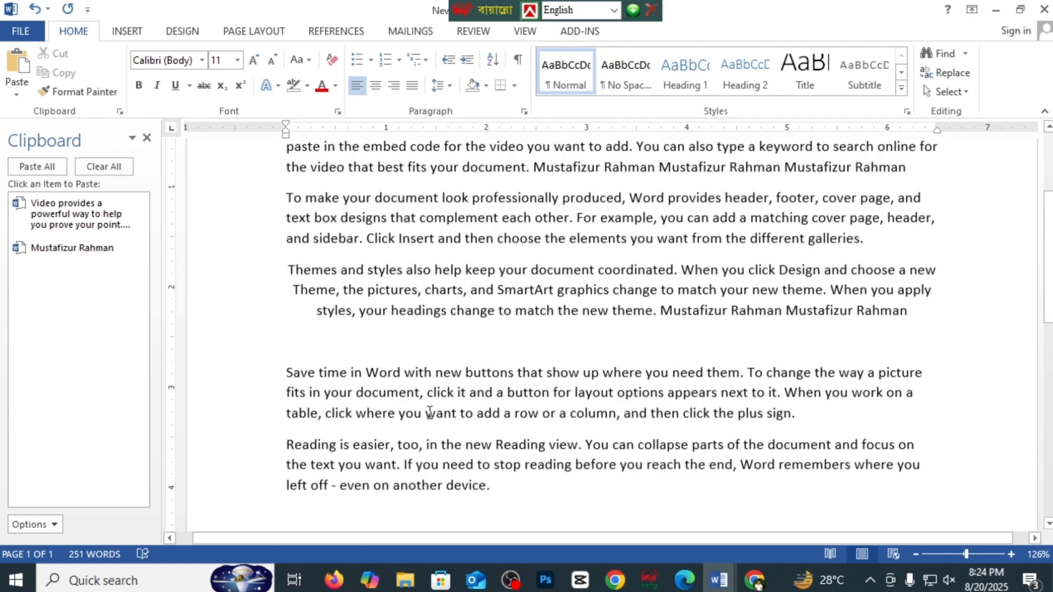
pyautogui.scroll(-4, 422, 280)
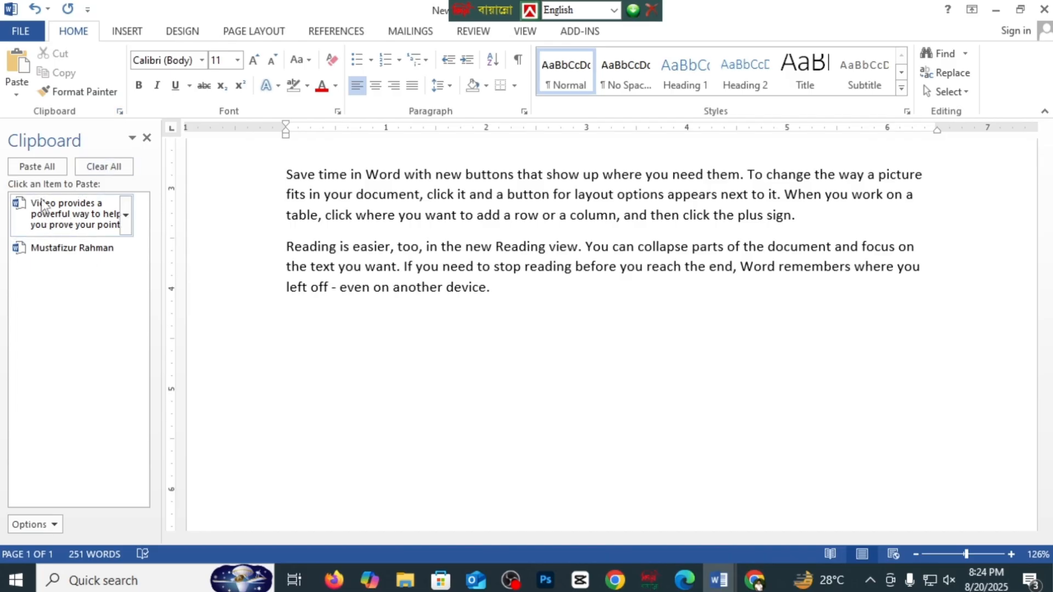
pyautogui.click(64, 221)
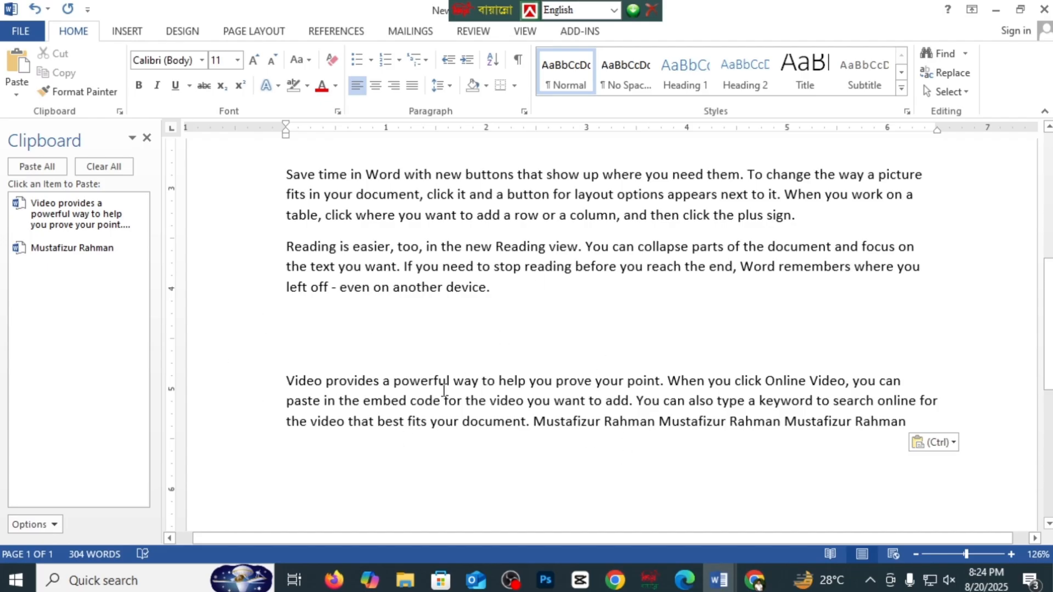
pyautogui.press('BackSpace')
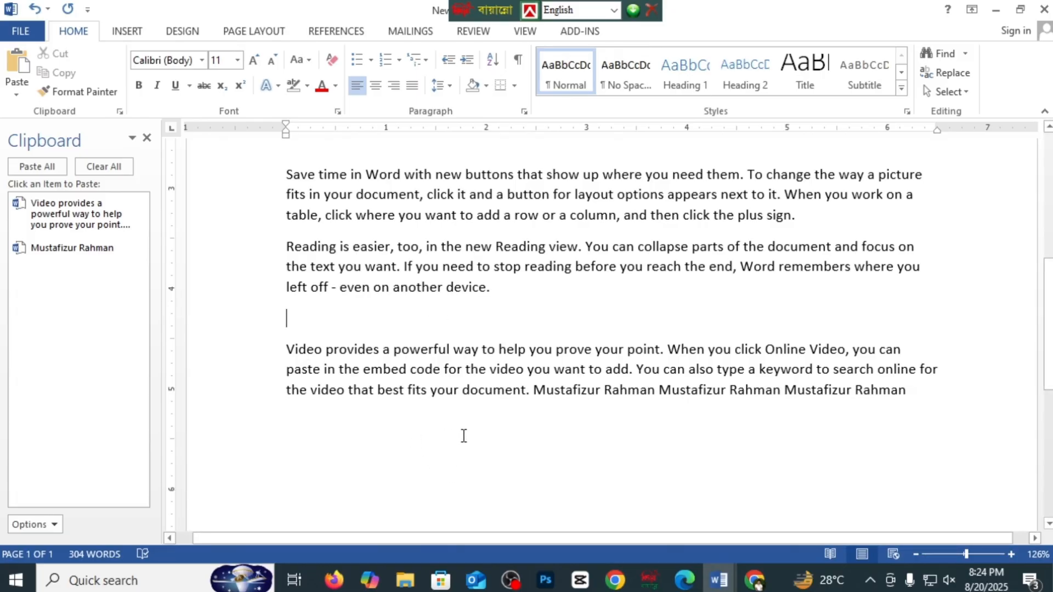
pyautogui.scroll(3, 165, 264)
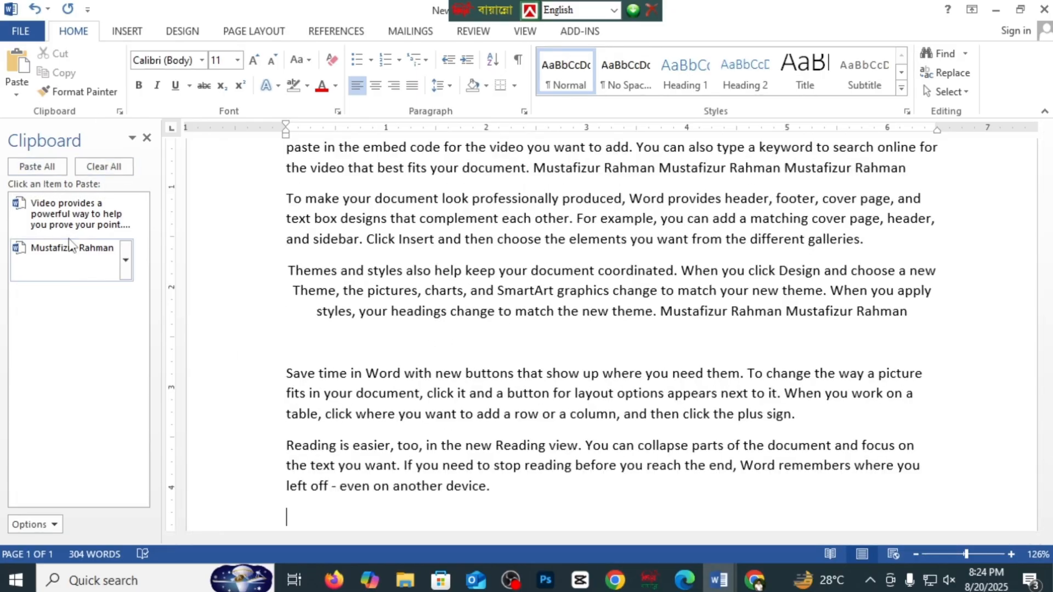
# - Clear all clipboard items, close the Clipboard pane, and select the title and first three paragraphs
pyautogui.click(108, 167)
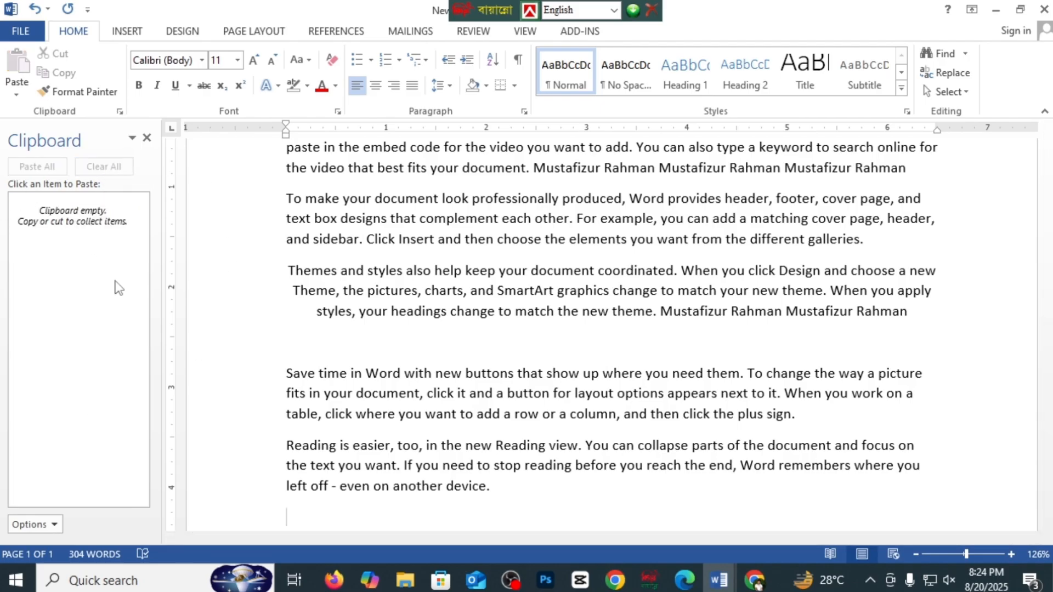
pyautogui.click(147, 139)
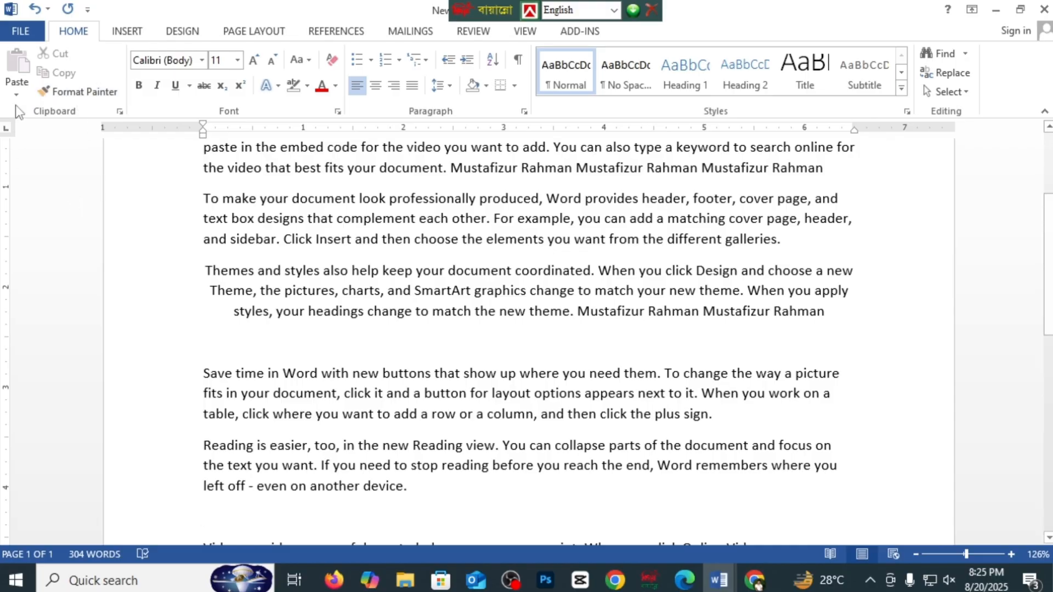
pyautogui.scroll(3, 280, 347)
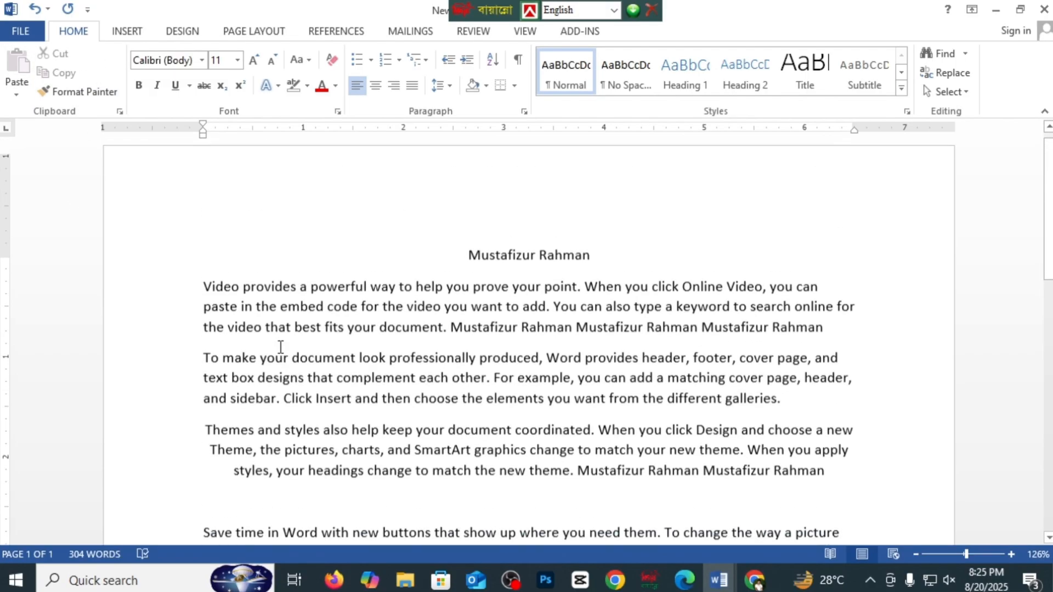
pyautogui.moveTo(506, 251); pyautogui.dragTo(831, 491)
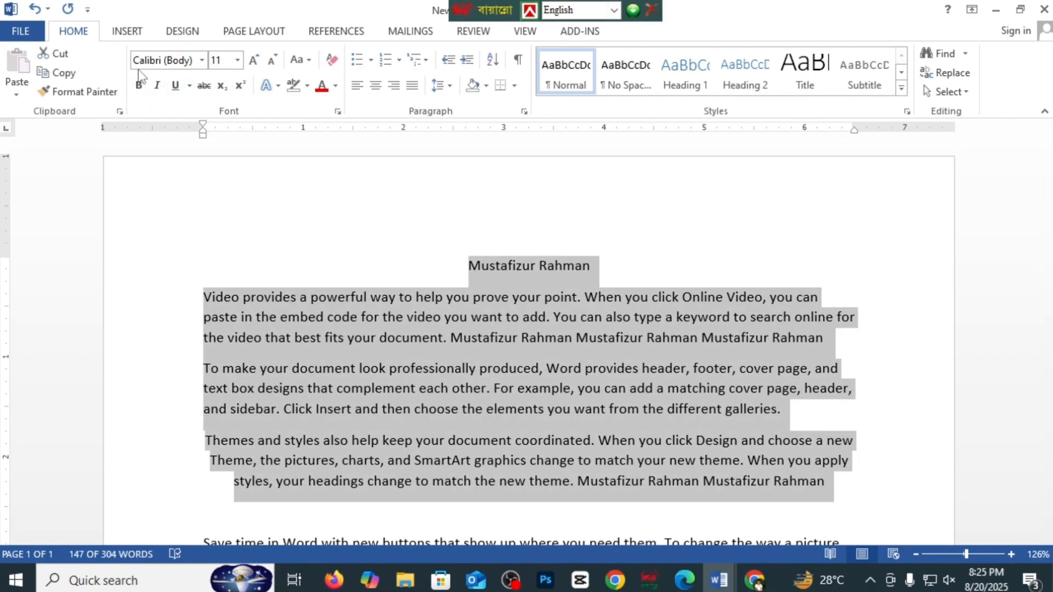